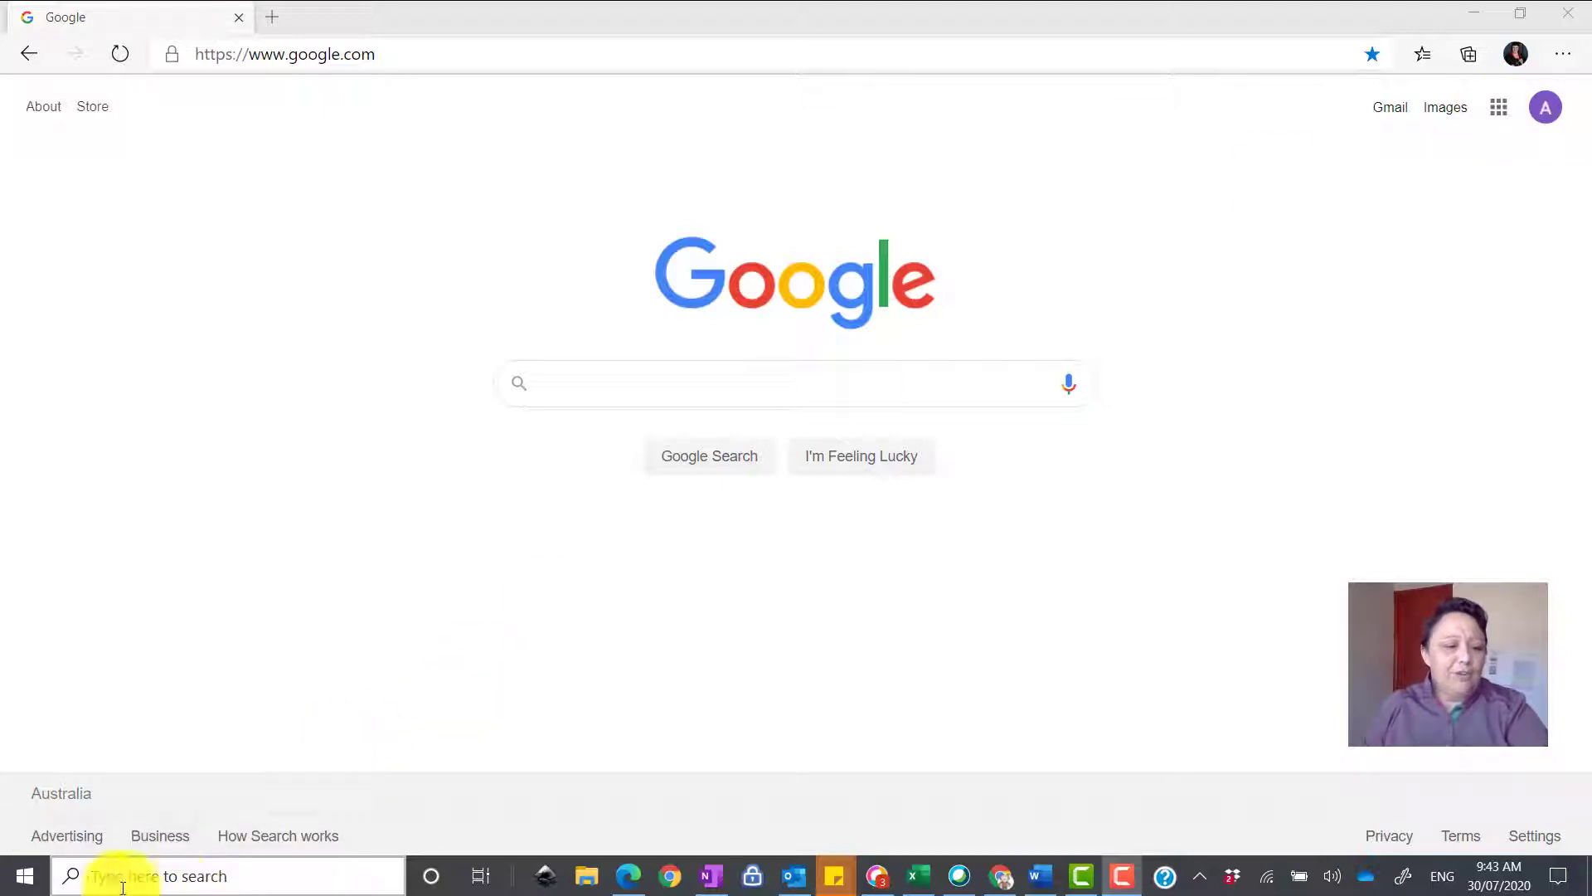
Launch Excel from the Windows search and switch back to the Google page in the browser
left_click(25, 879)
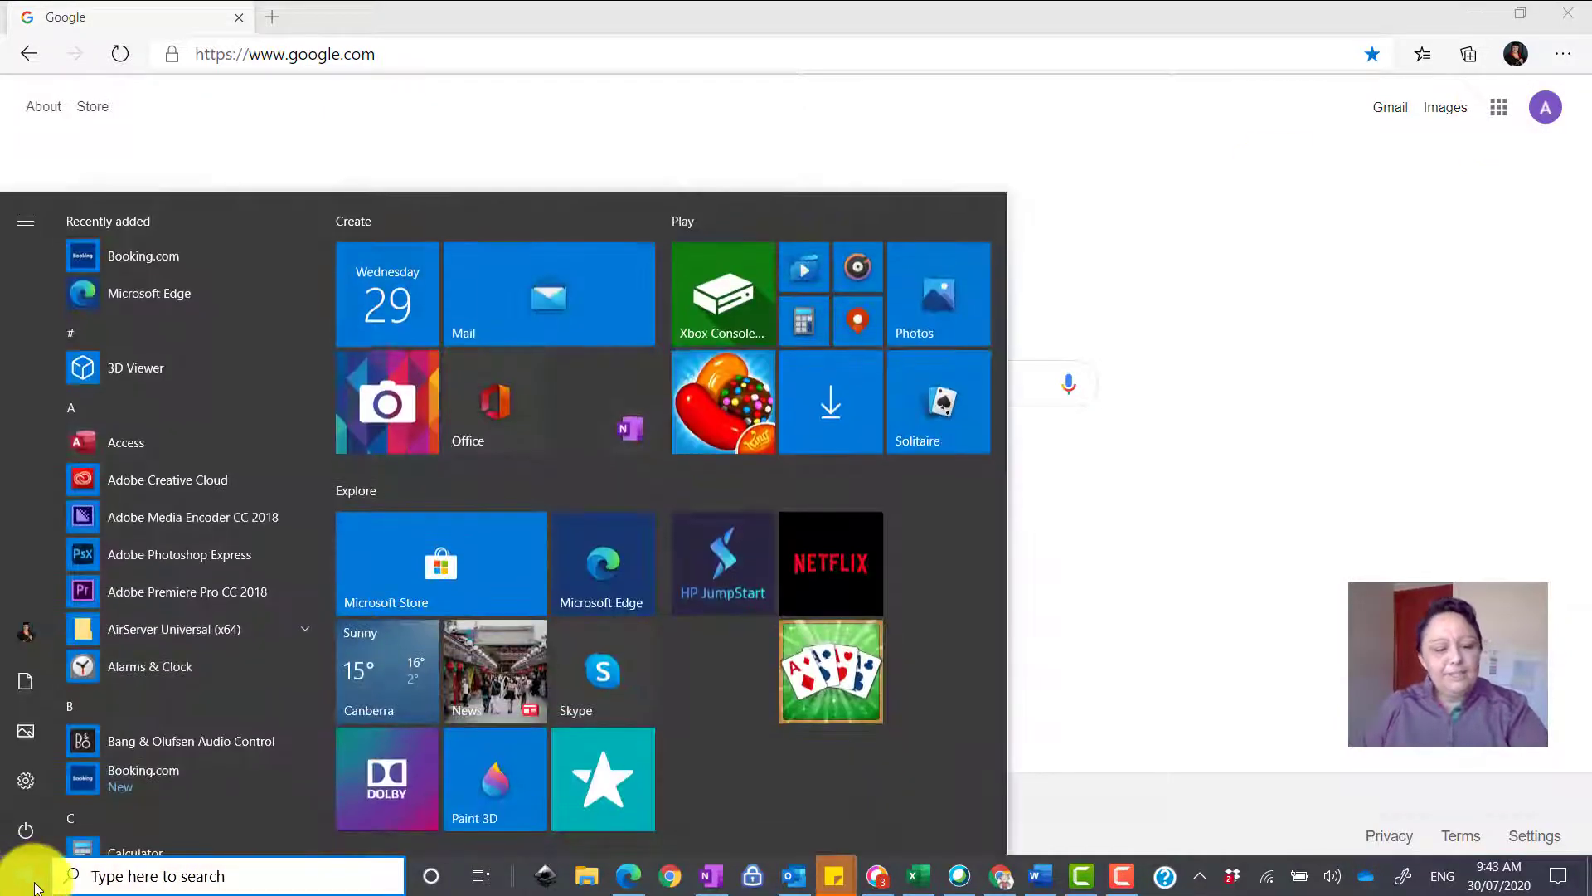
type("e")
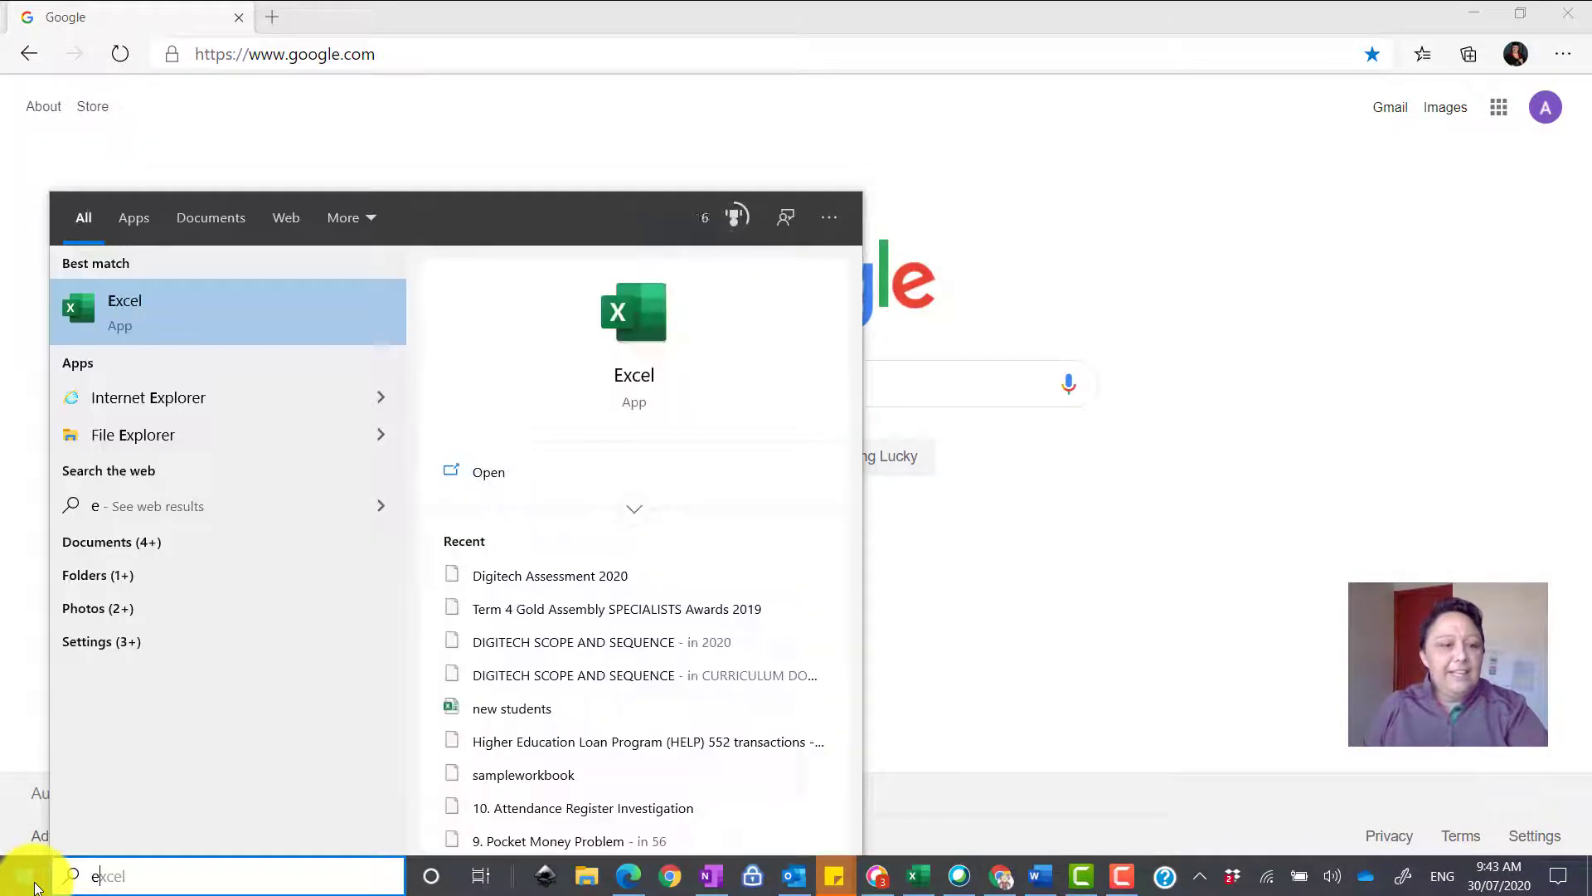
left_click(154, 315)
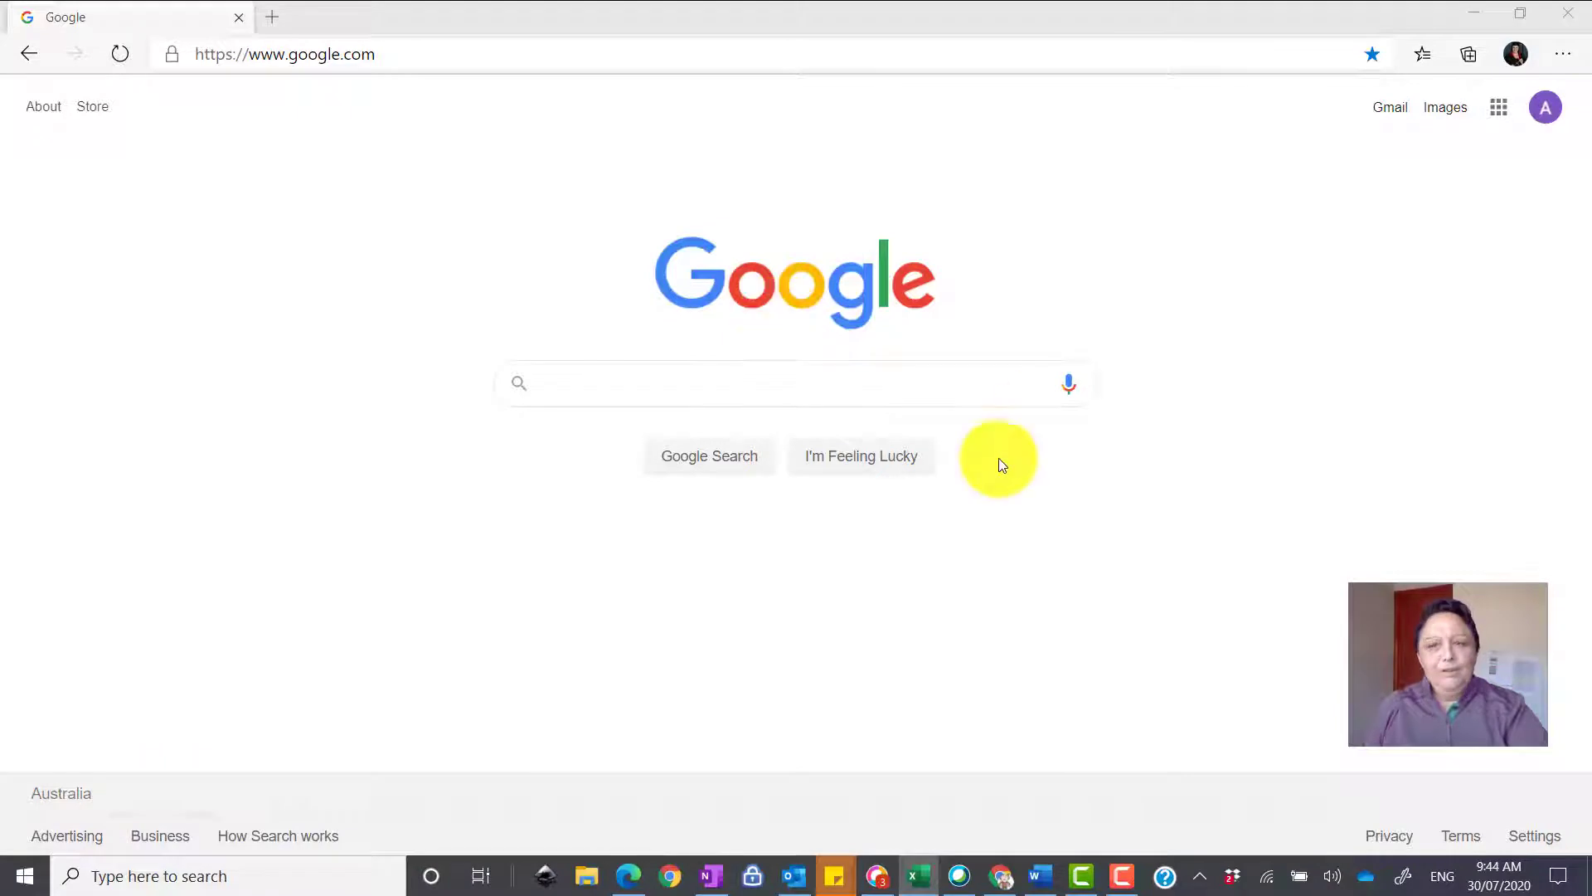
key("alt+Tab")
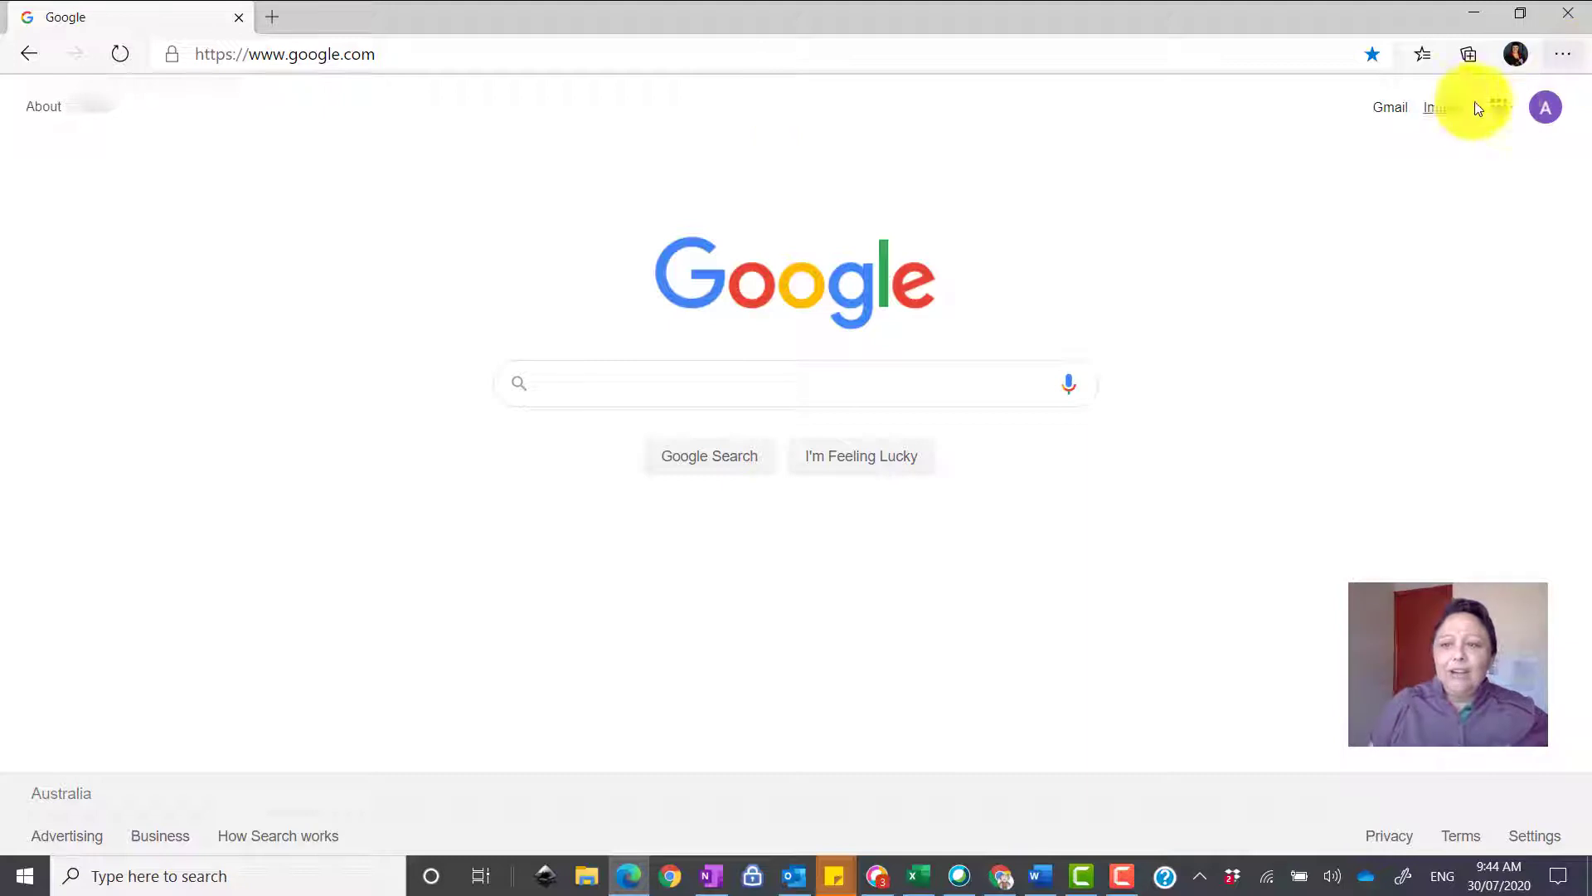
Open Google Classroom, show the Classwork of the PA Semester 2, 2020 class and dismiss the topic filter tip
left_click(1501, 114)
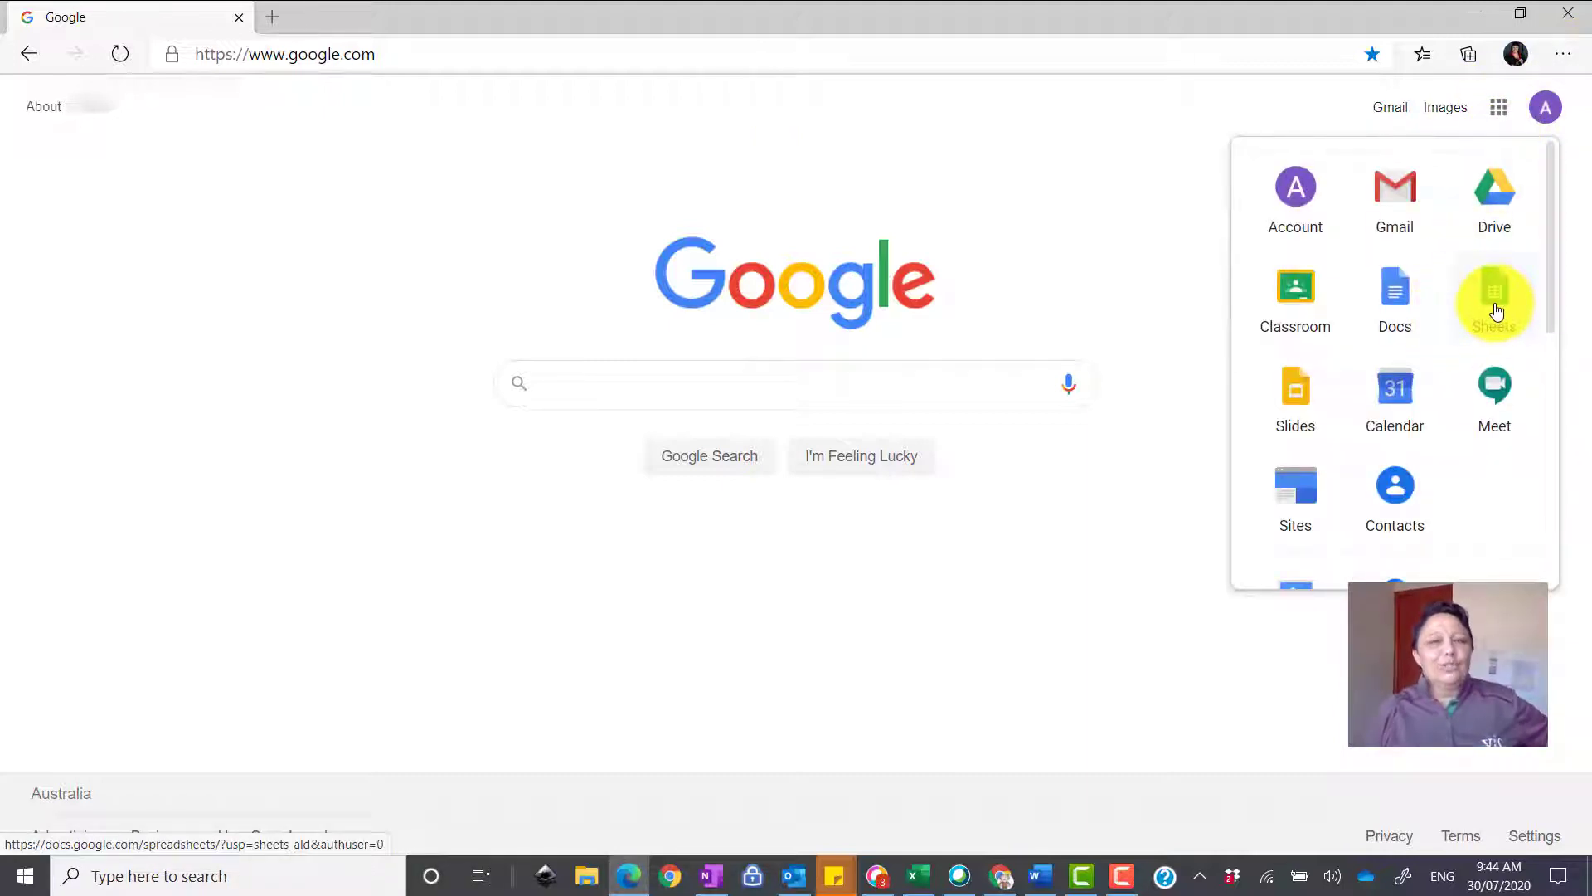
left_click(1306, 316)
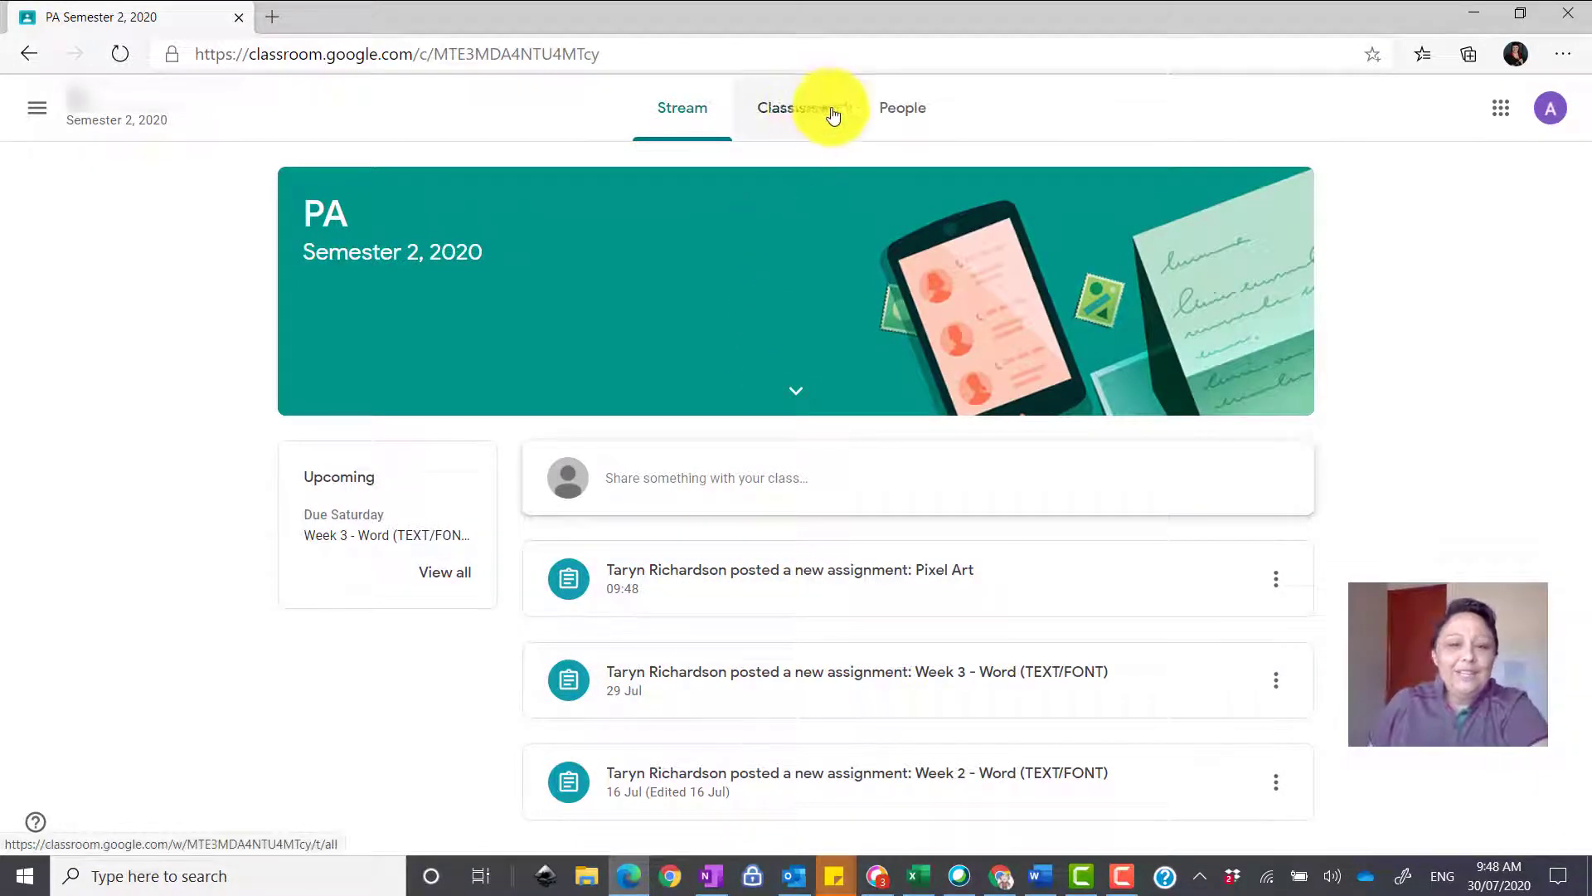
left_click(788, 111)
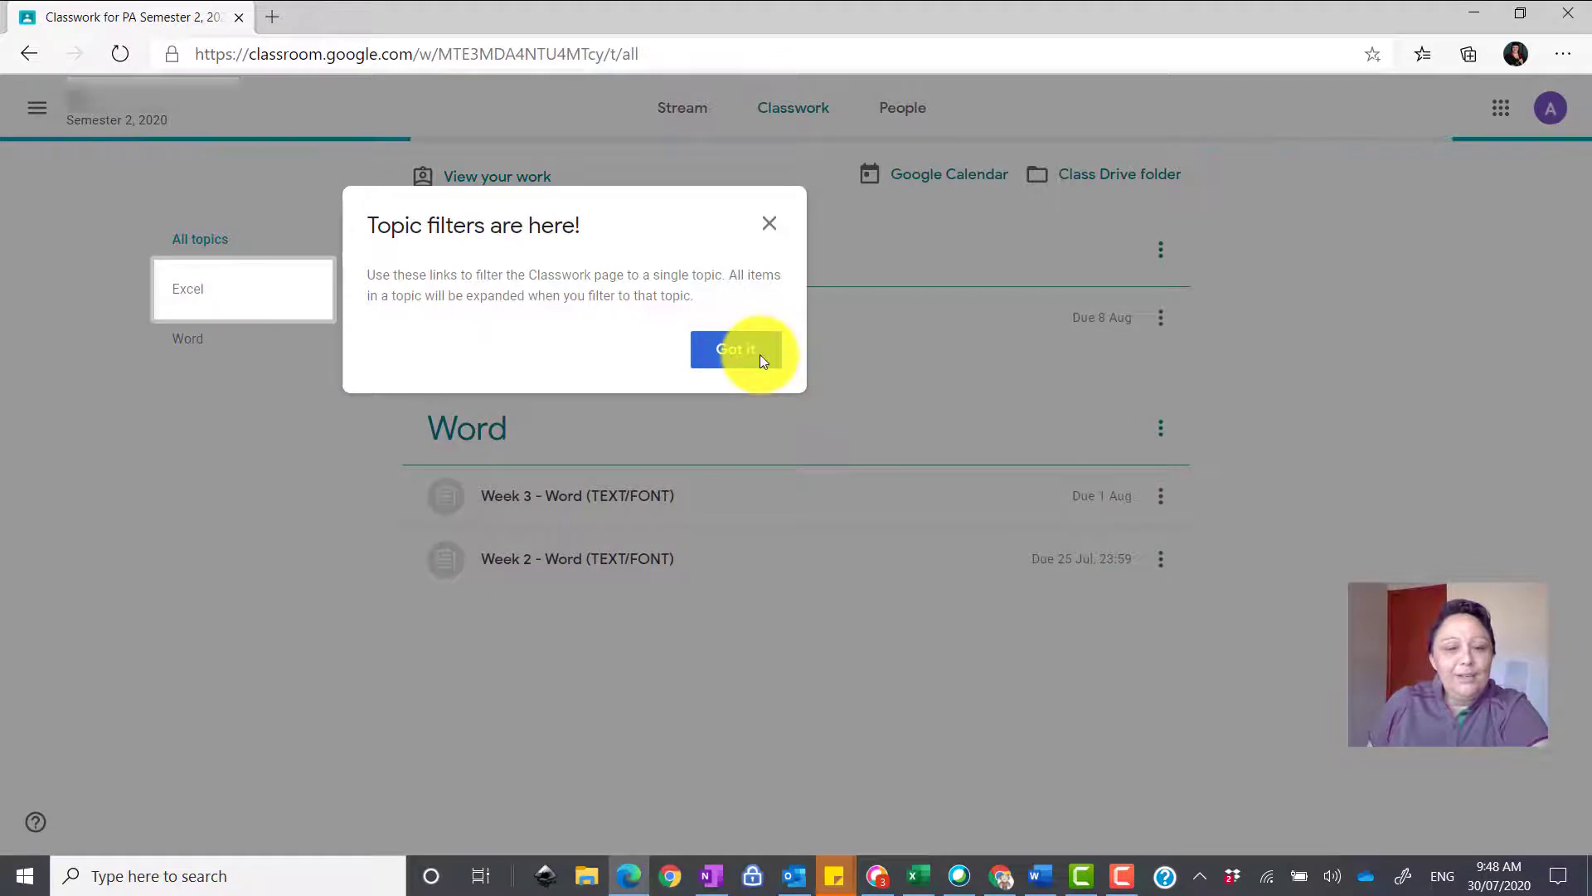
left_click(751, 349)
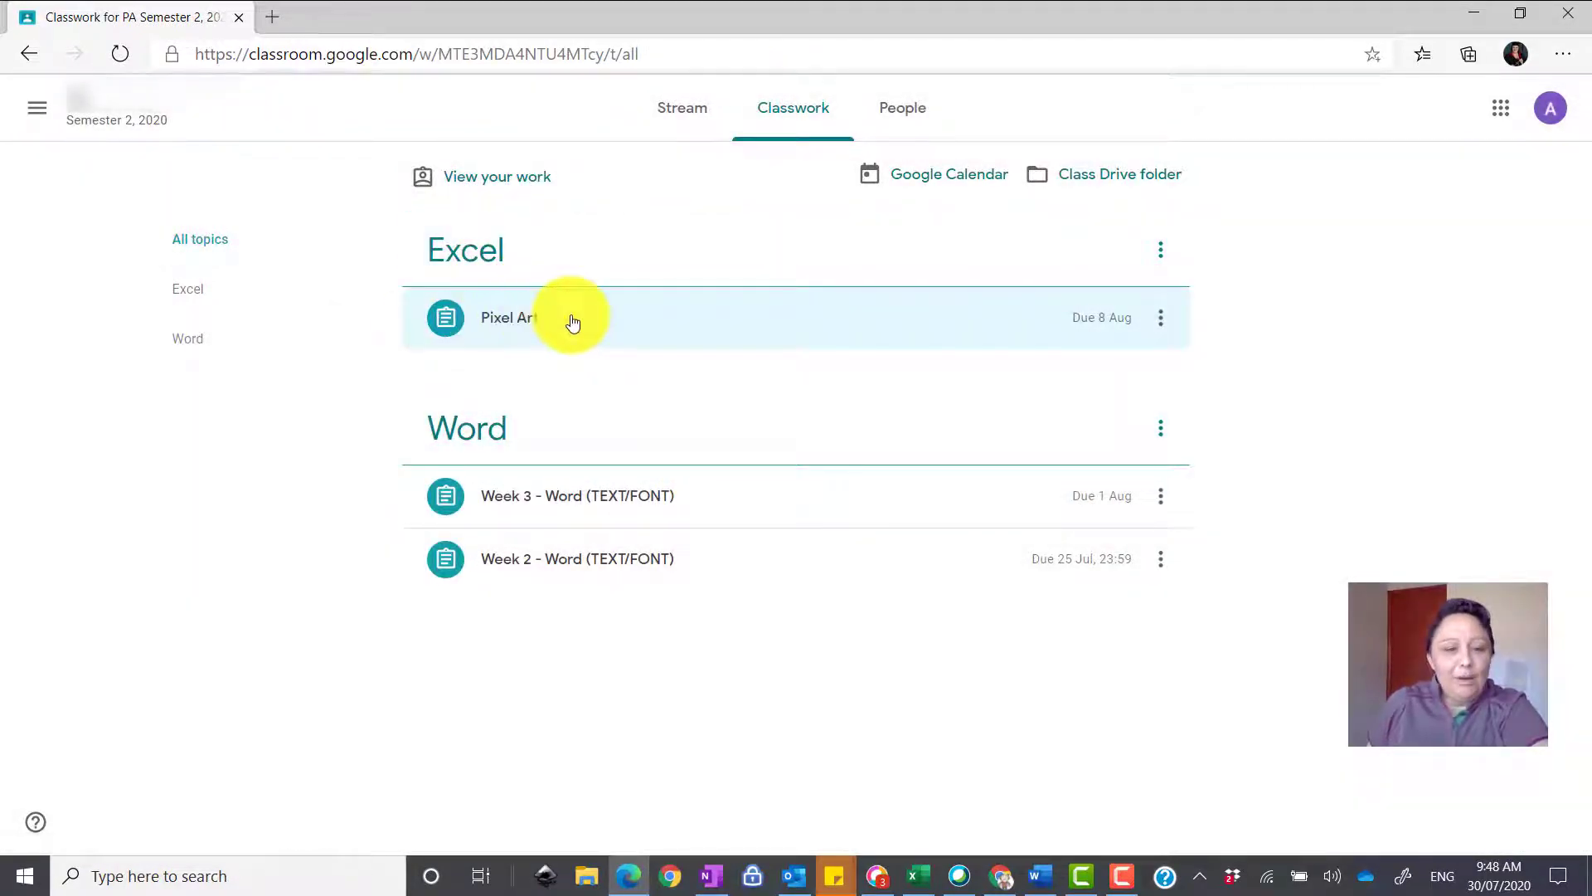
Open the full details of the Pixel Art assignment under the Excel topic and dismiss the introductory tip
left_click(543, 326)
left_click(531, 660)
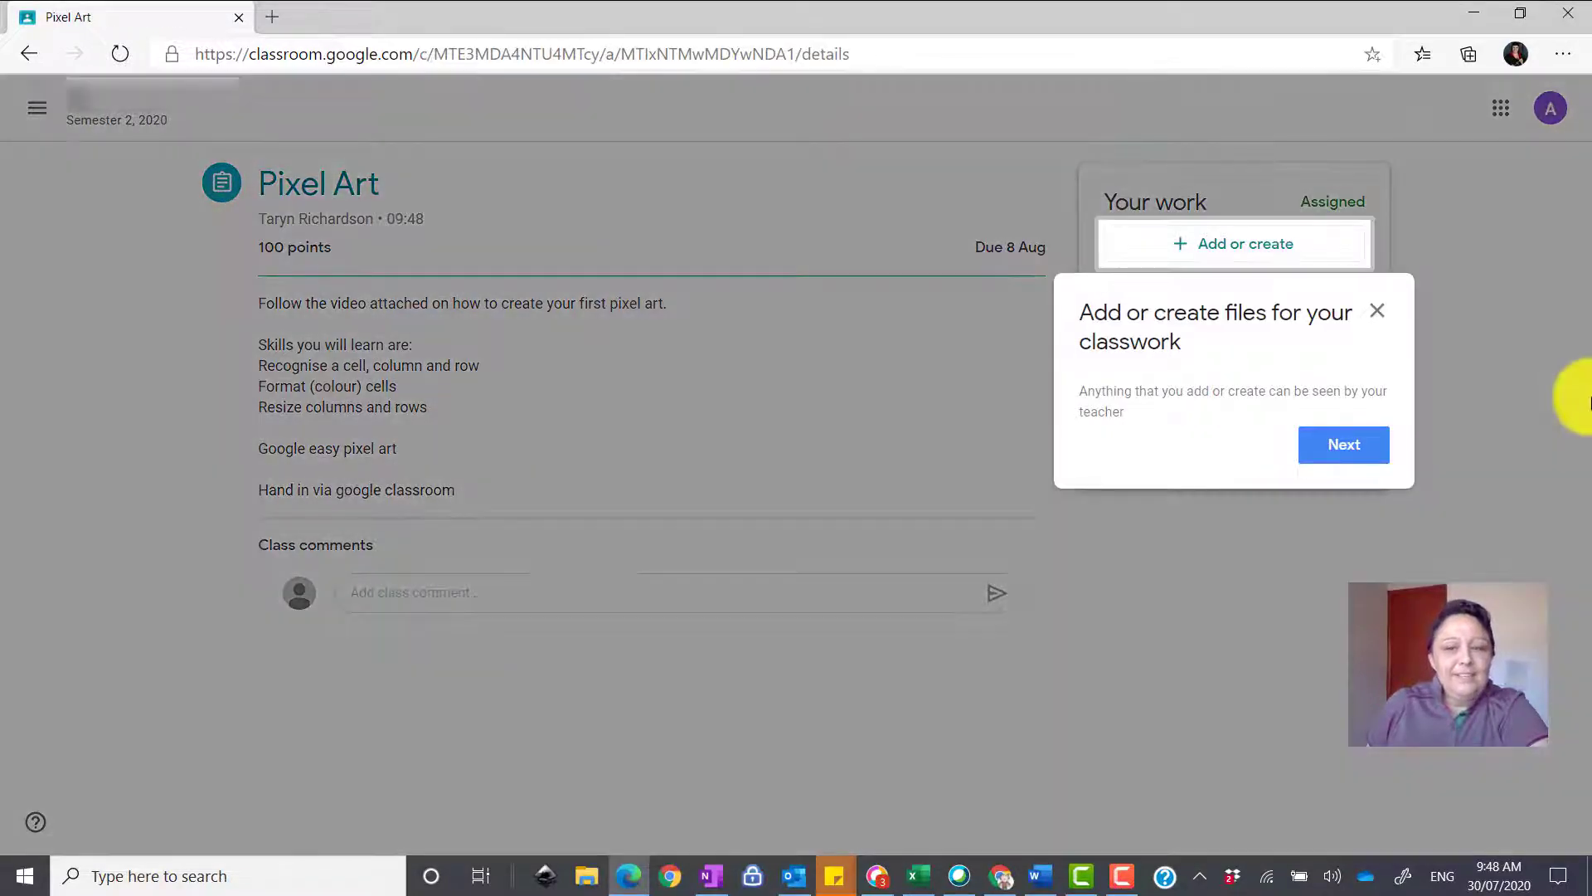
left_click(1356, 456)
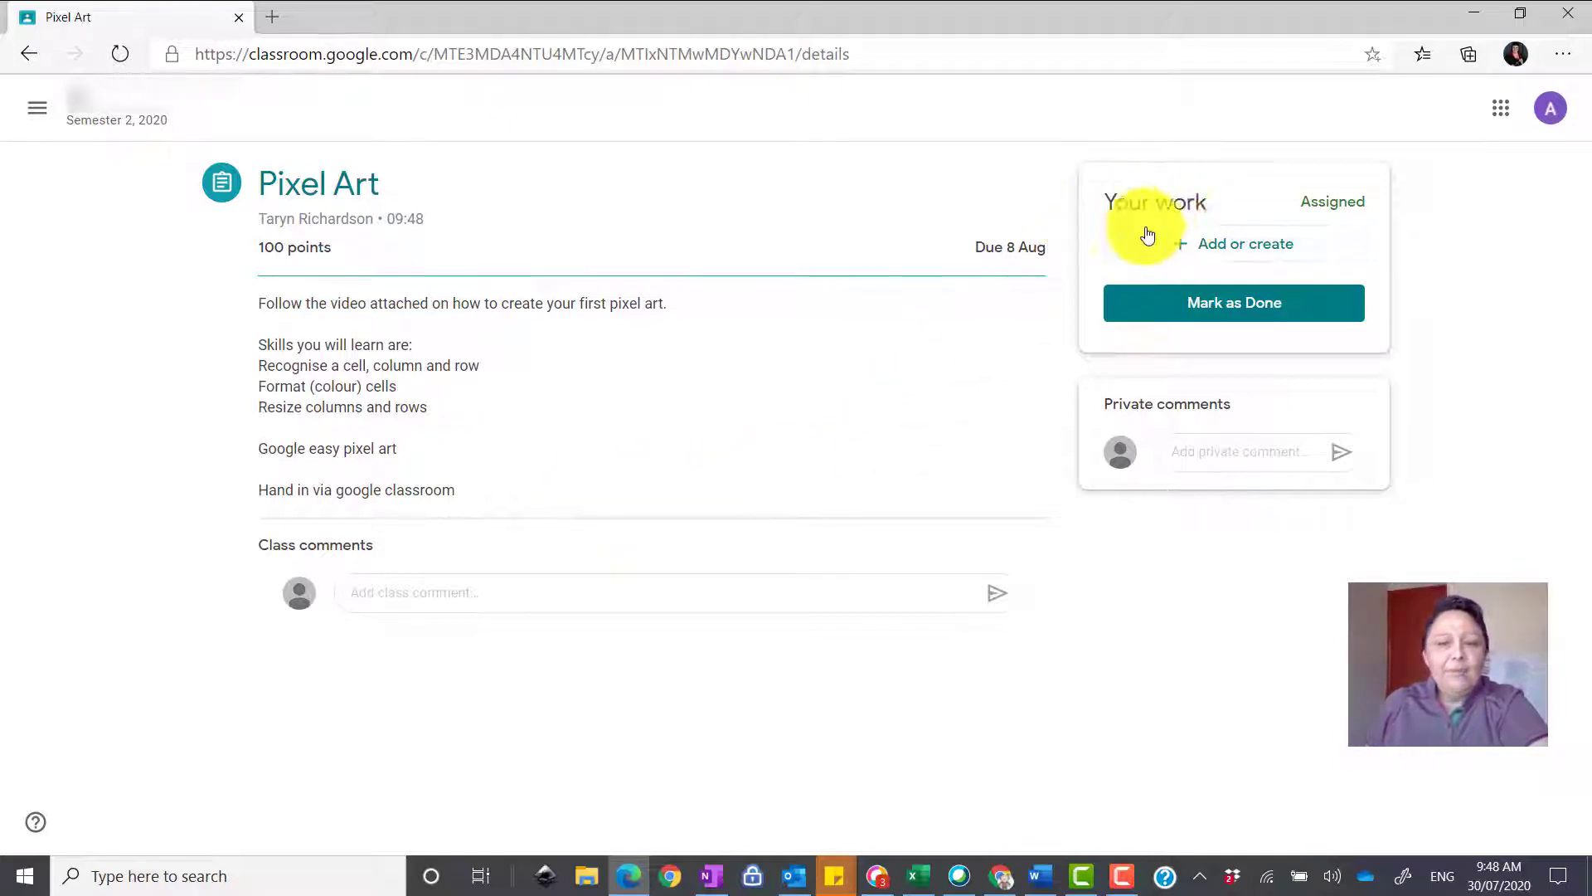
Create a new Google Sheets file as work for the Pixel Art assignment, open it and dismiss the tips
left_click(1184, 247)
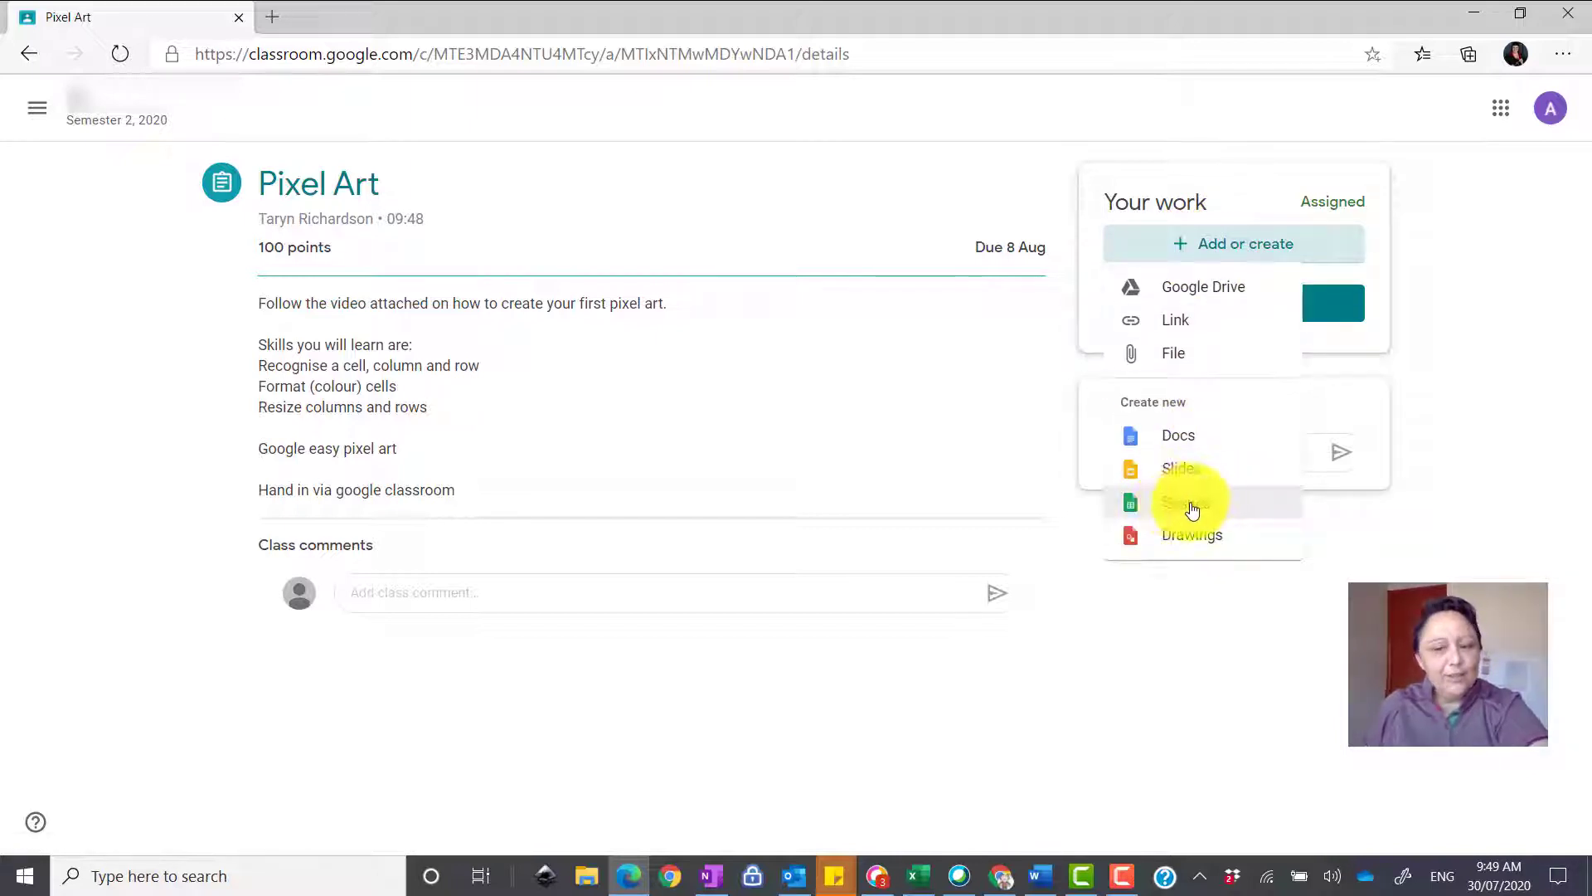
left_click(1188, 506)
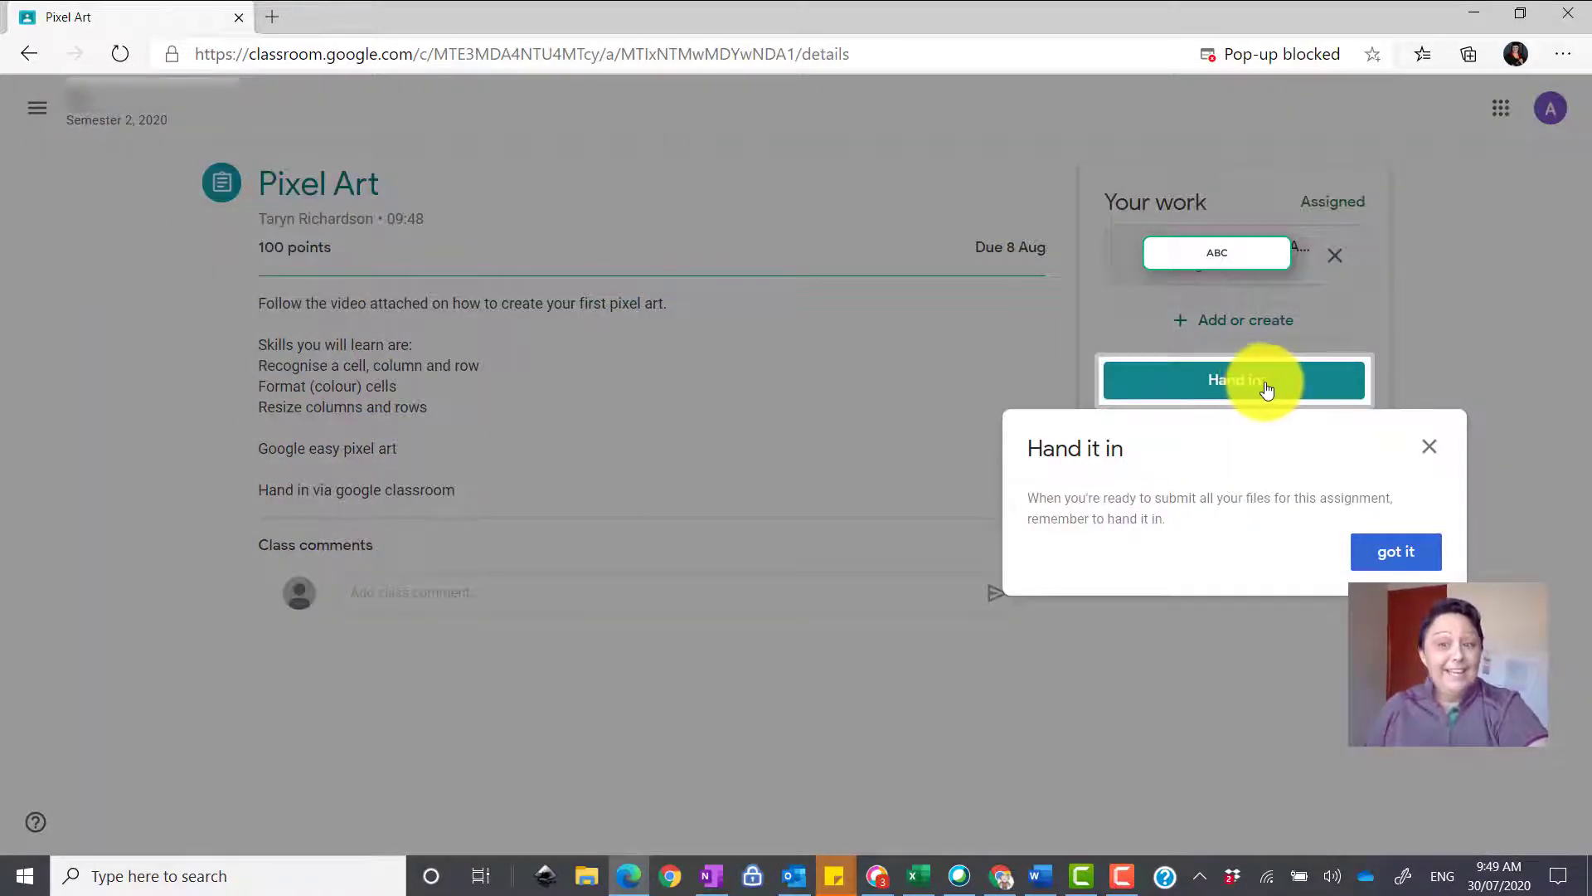
left_click(1398, 552)
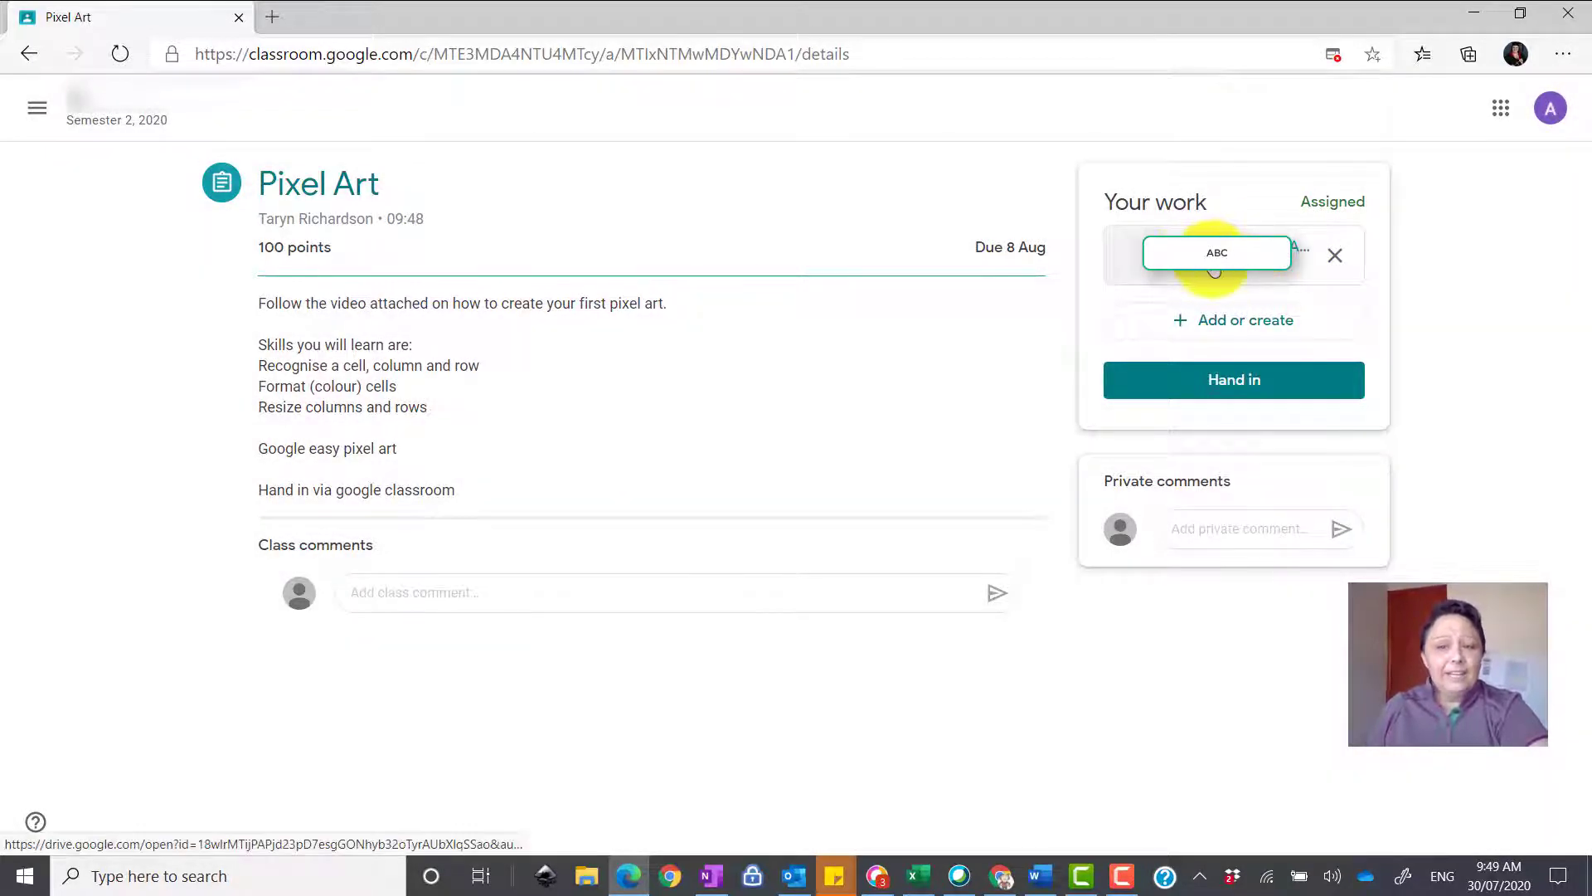
left_click(1261, 276)
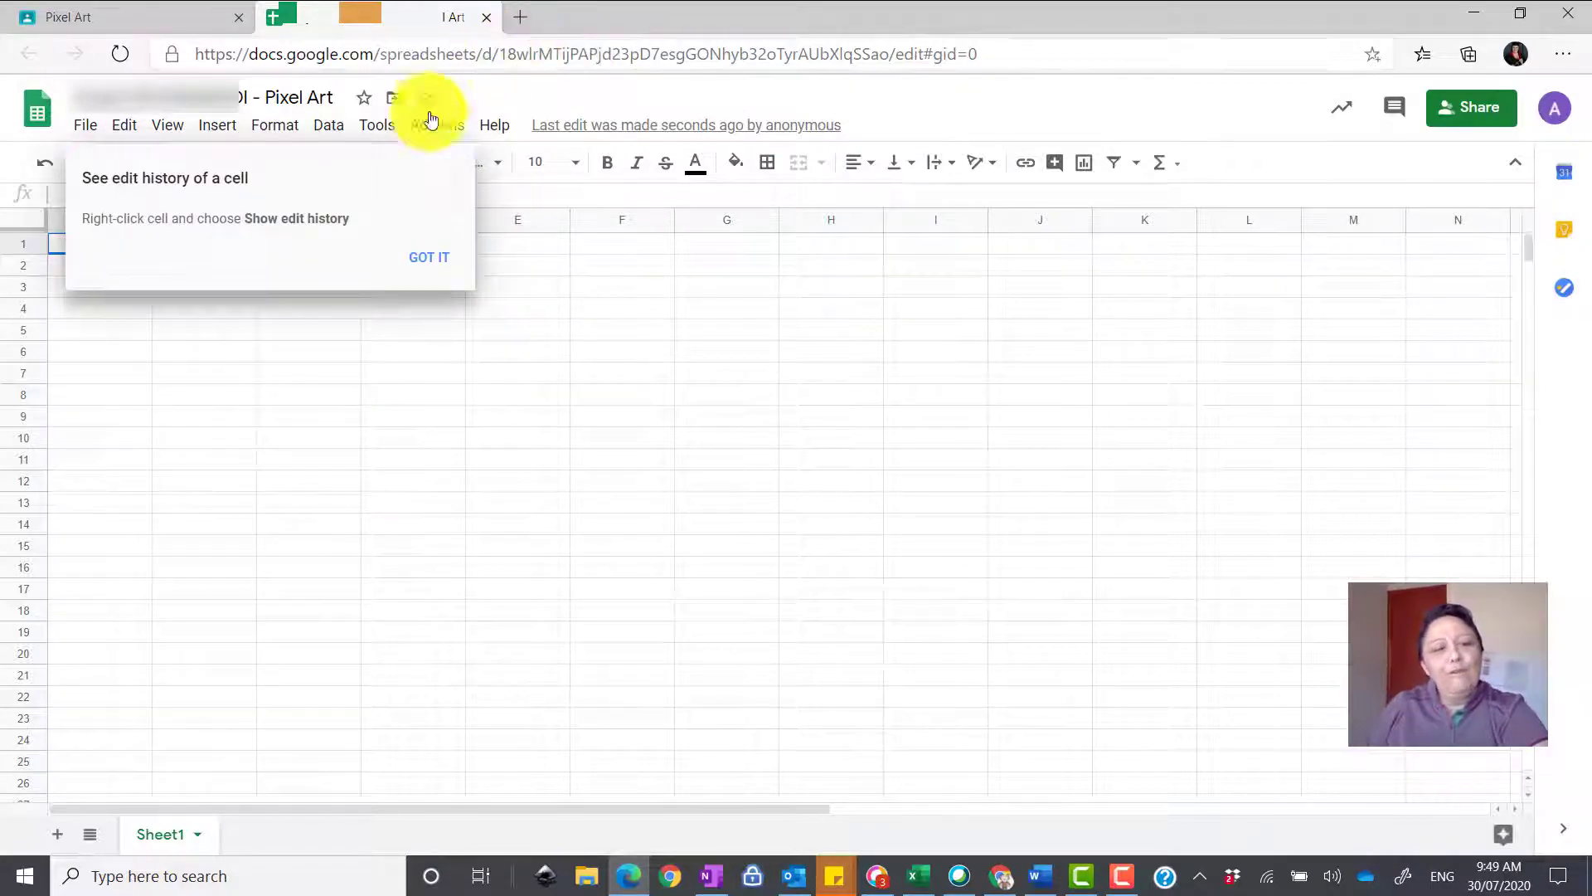
left_click(430, 259)
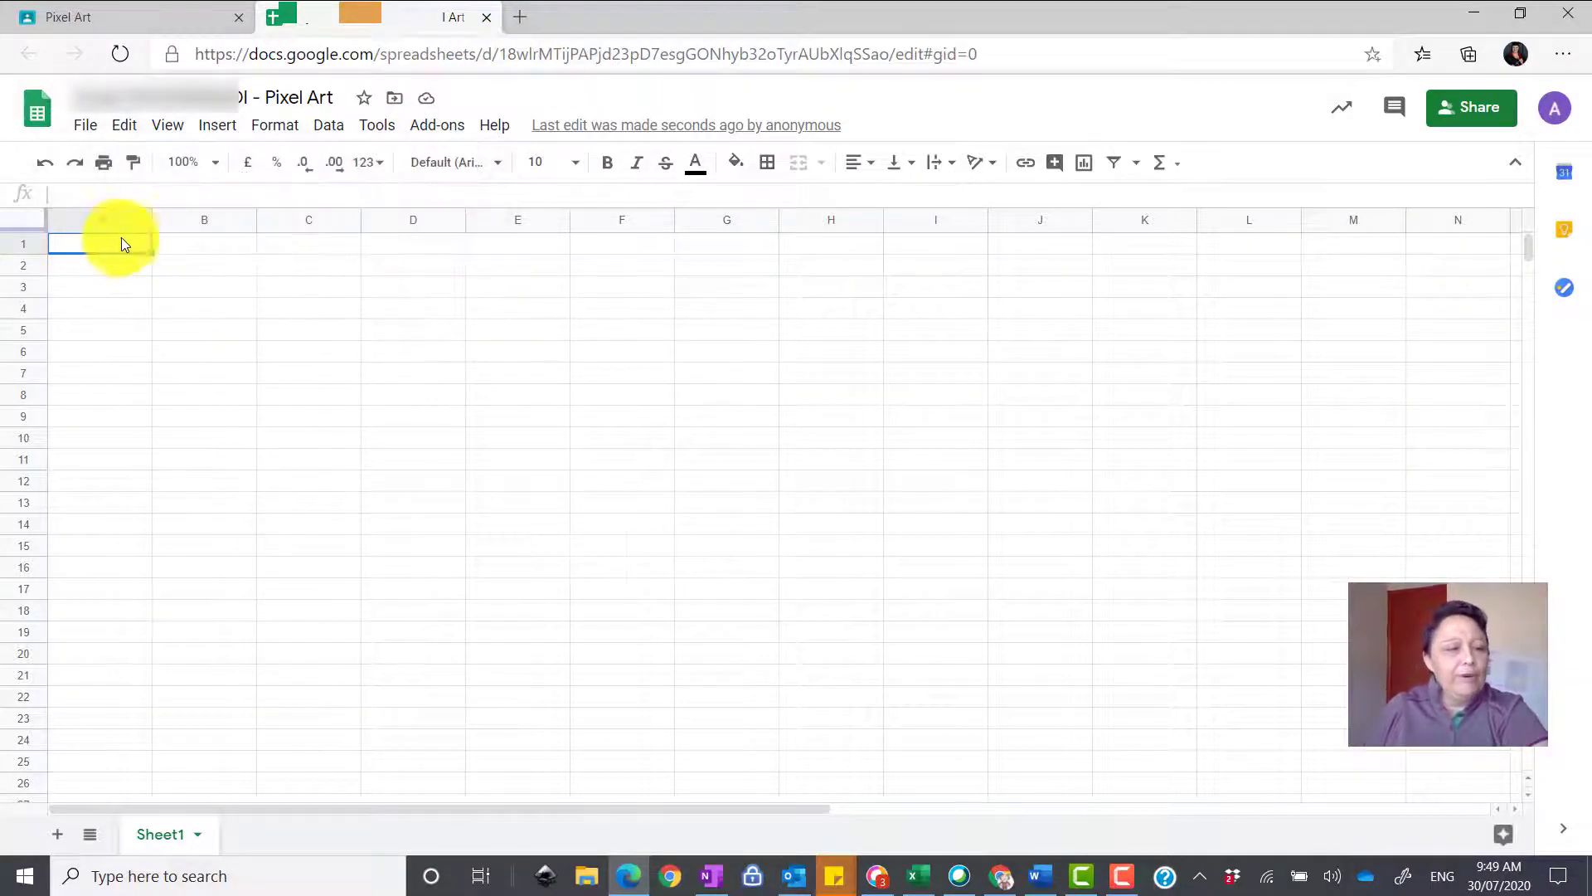
Select column A, row 1 and several single cells to examine how columns, rows and cells are laid out
left_click(98, 221)
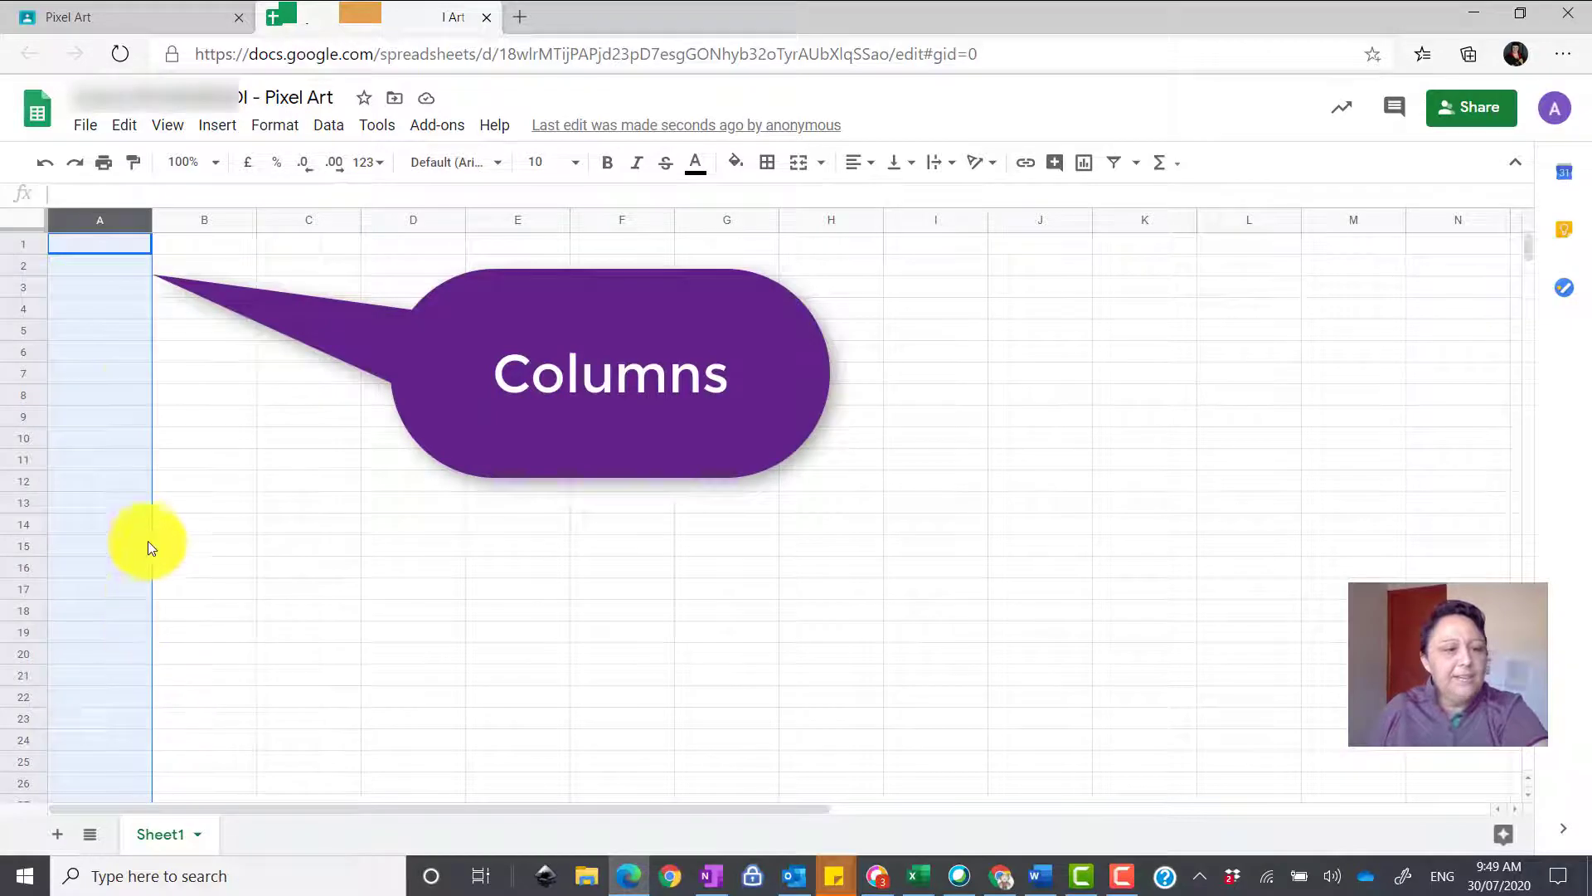
left_click(9, 245)
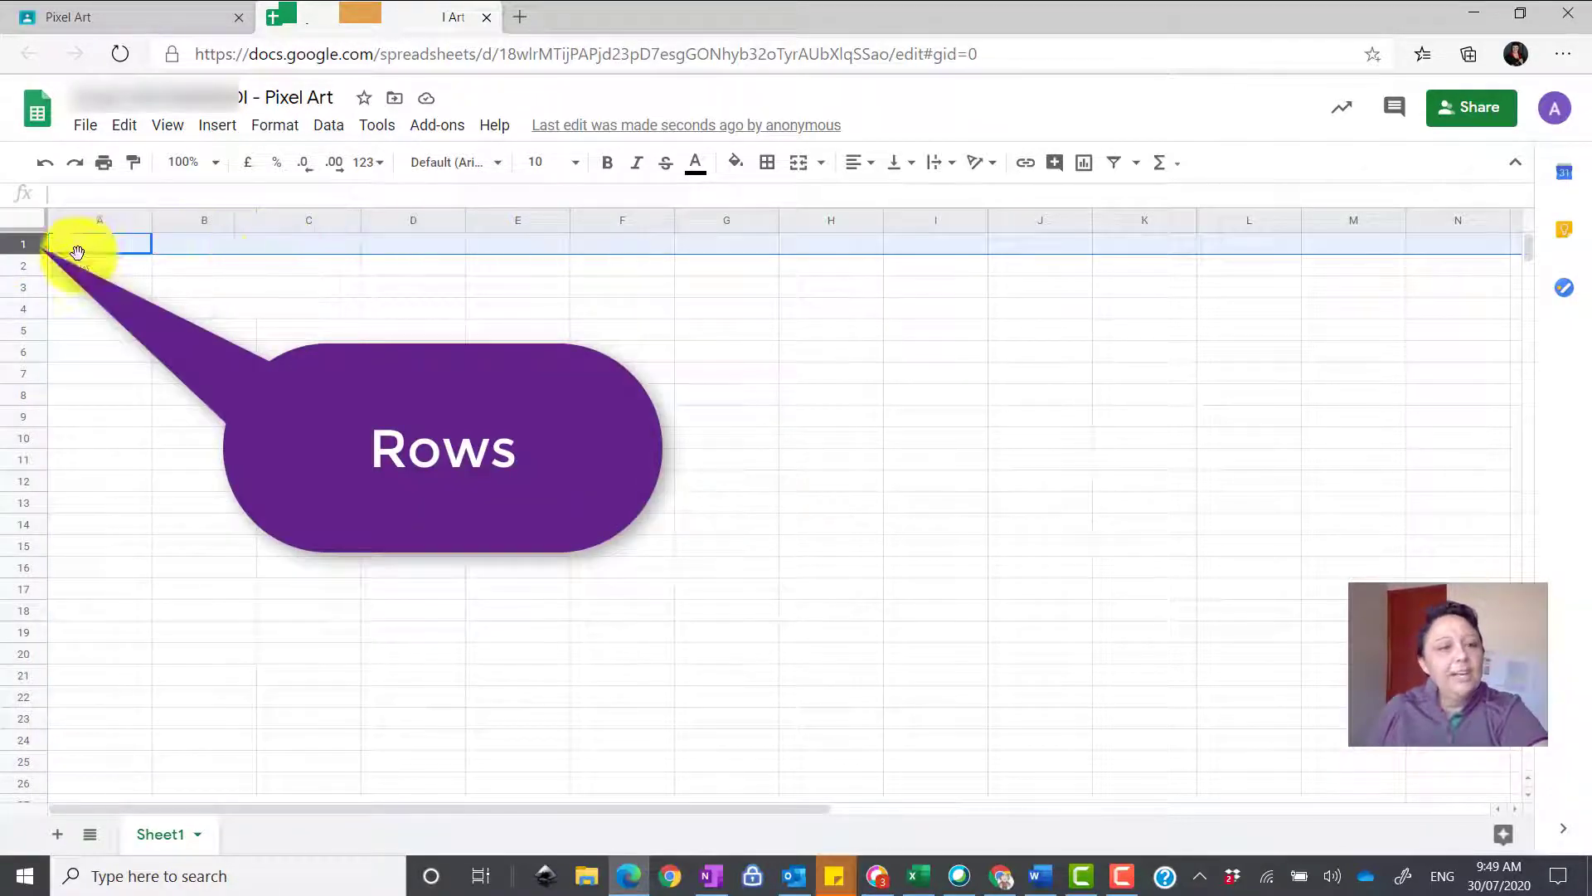
left_click(199, 287)
left_click(207, 330)
left_click(299, 351)
left_click(211, 303)
left_click(196, 352)
left_click(194, 289)
left_click(213, 417)
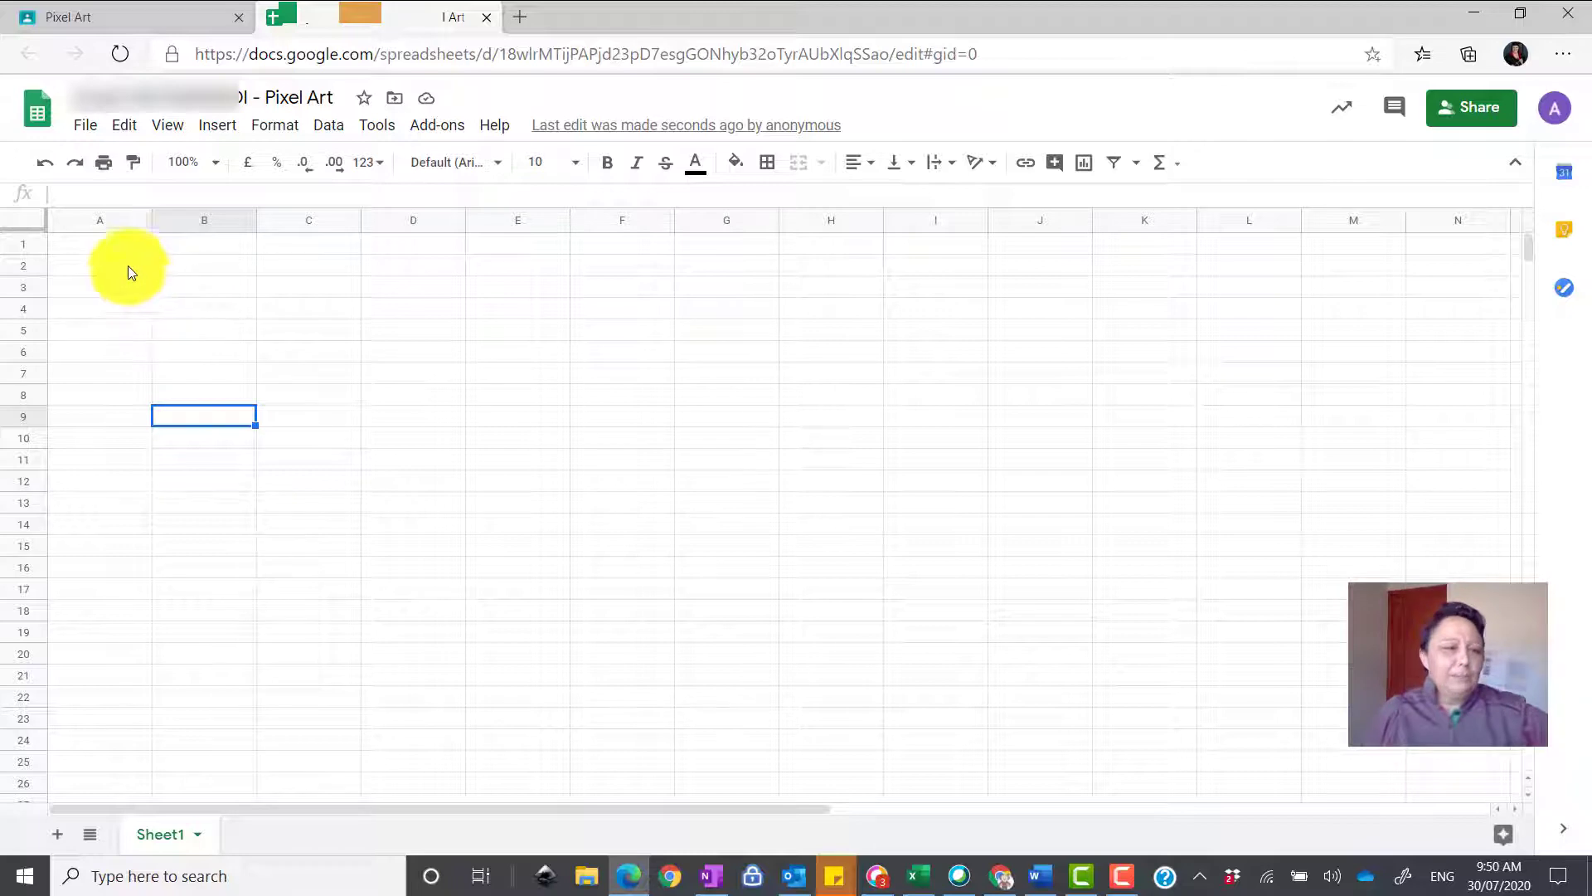
Narrow all columns of the sheet together so that the cells become small, nearly square pixels
left_click(22, 221)
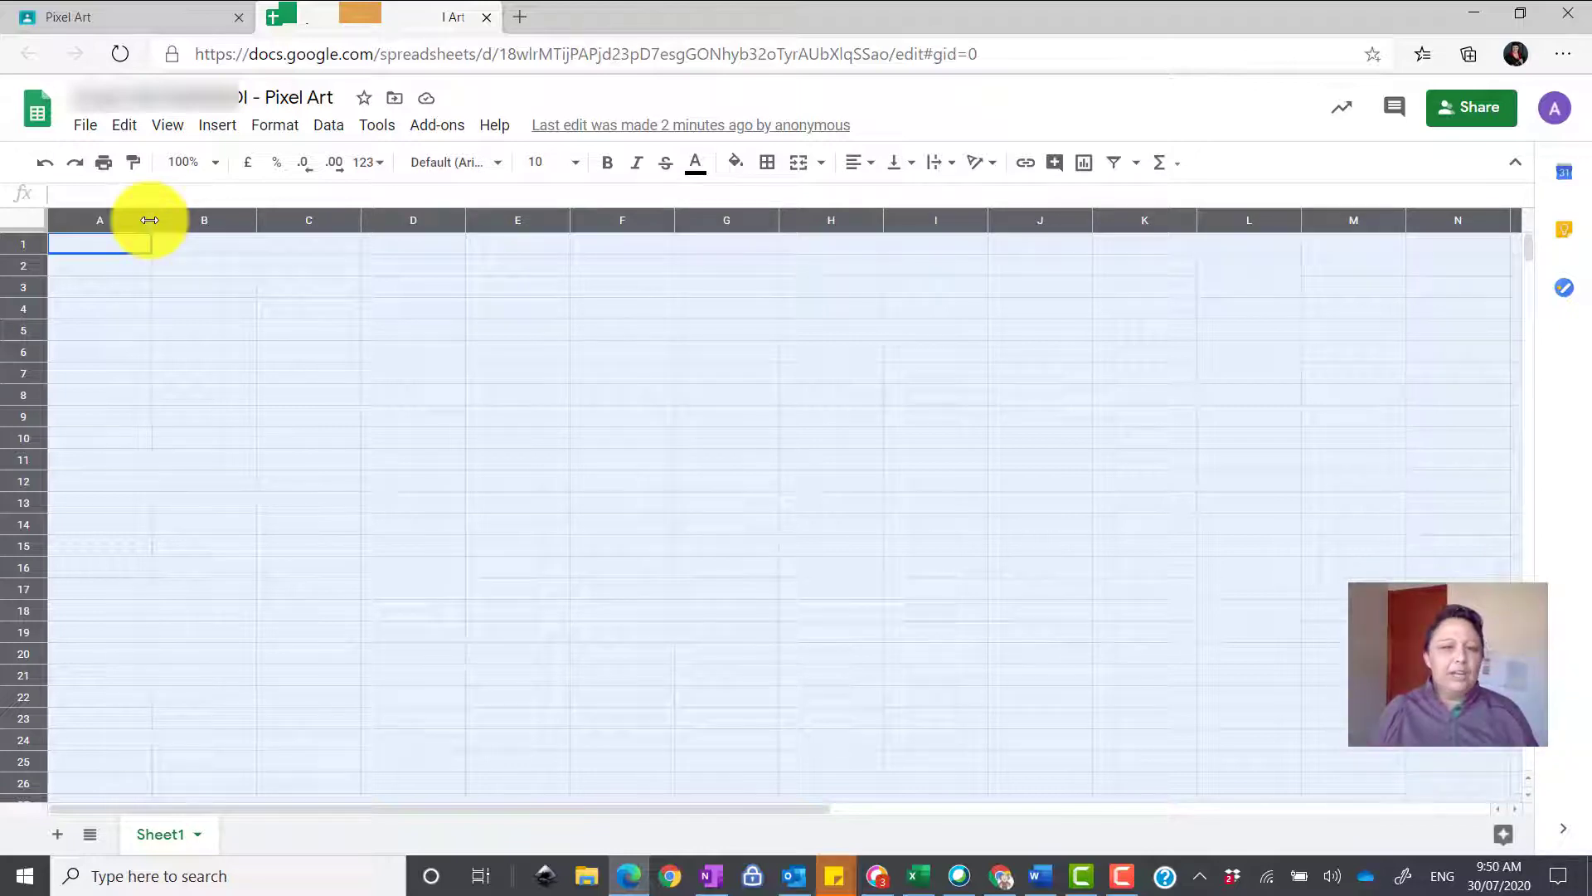
left_click_drag(150, 220, 76, 216)
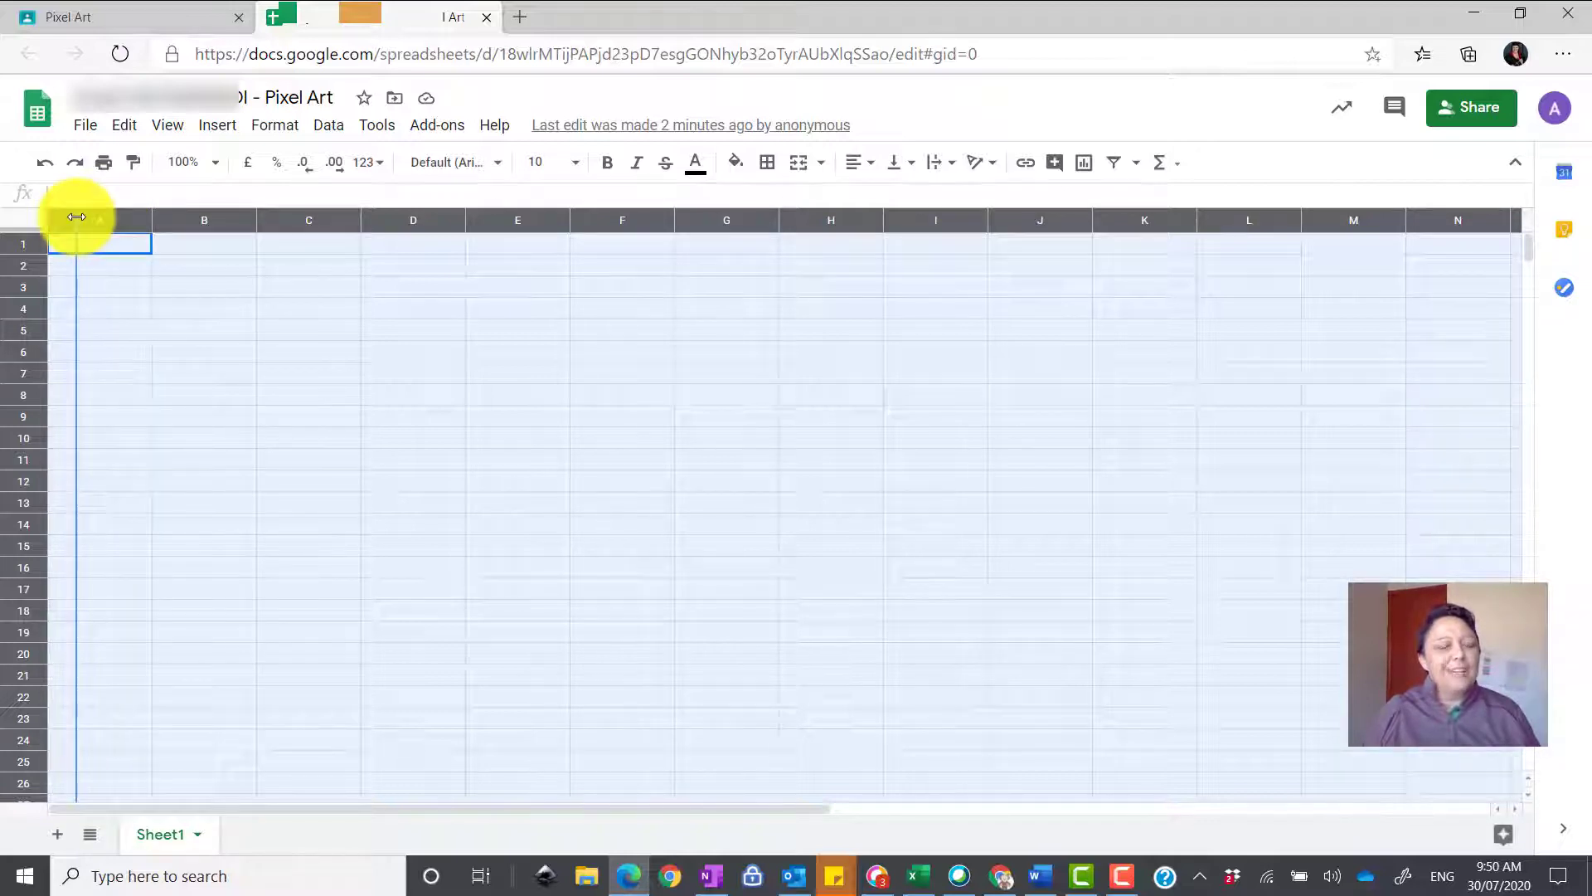
left_click_drag(76, 216, 75, 216)
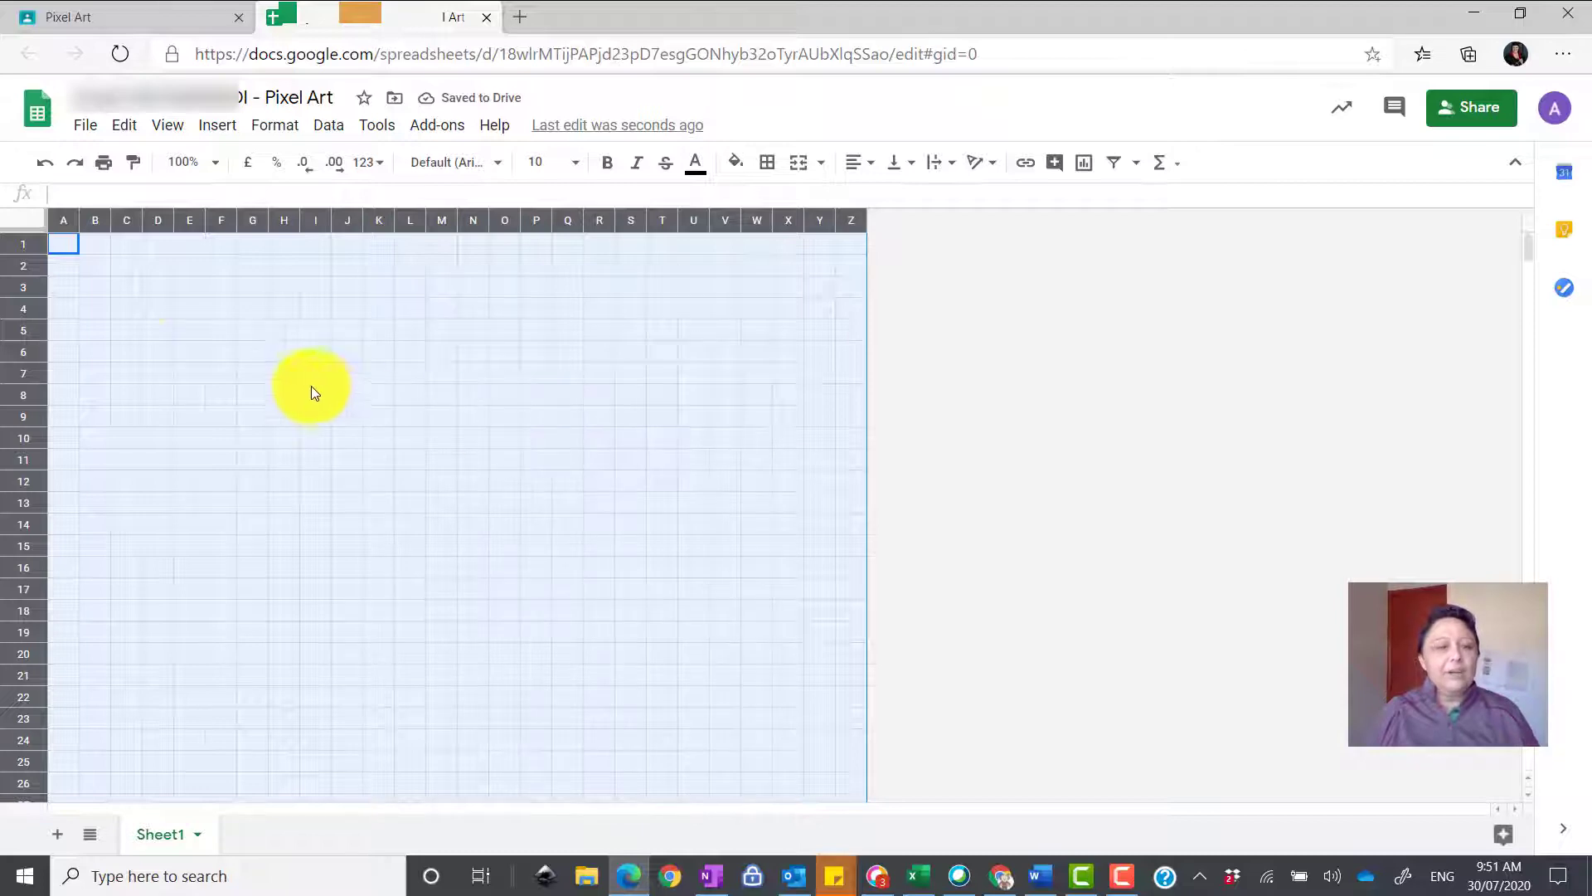
left_click(154, 290)
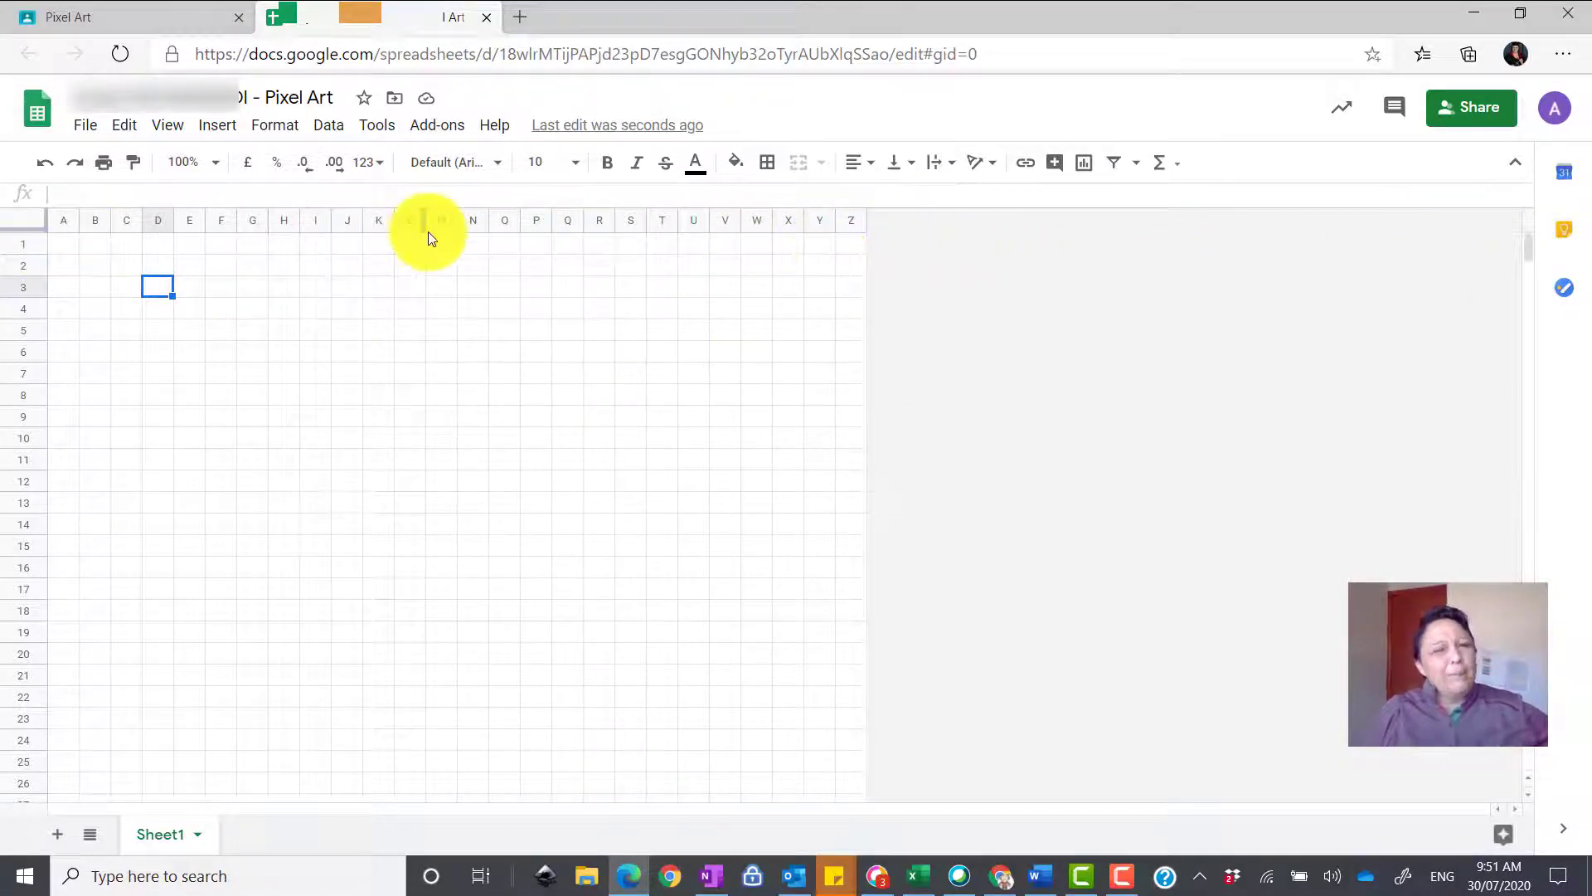
Select the whole sheet and insert 26 more columns of the same narrow width
left_click(28, 217)
right_click(131, 266)
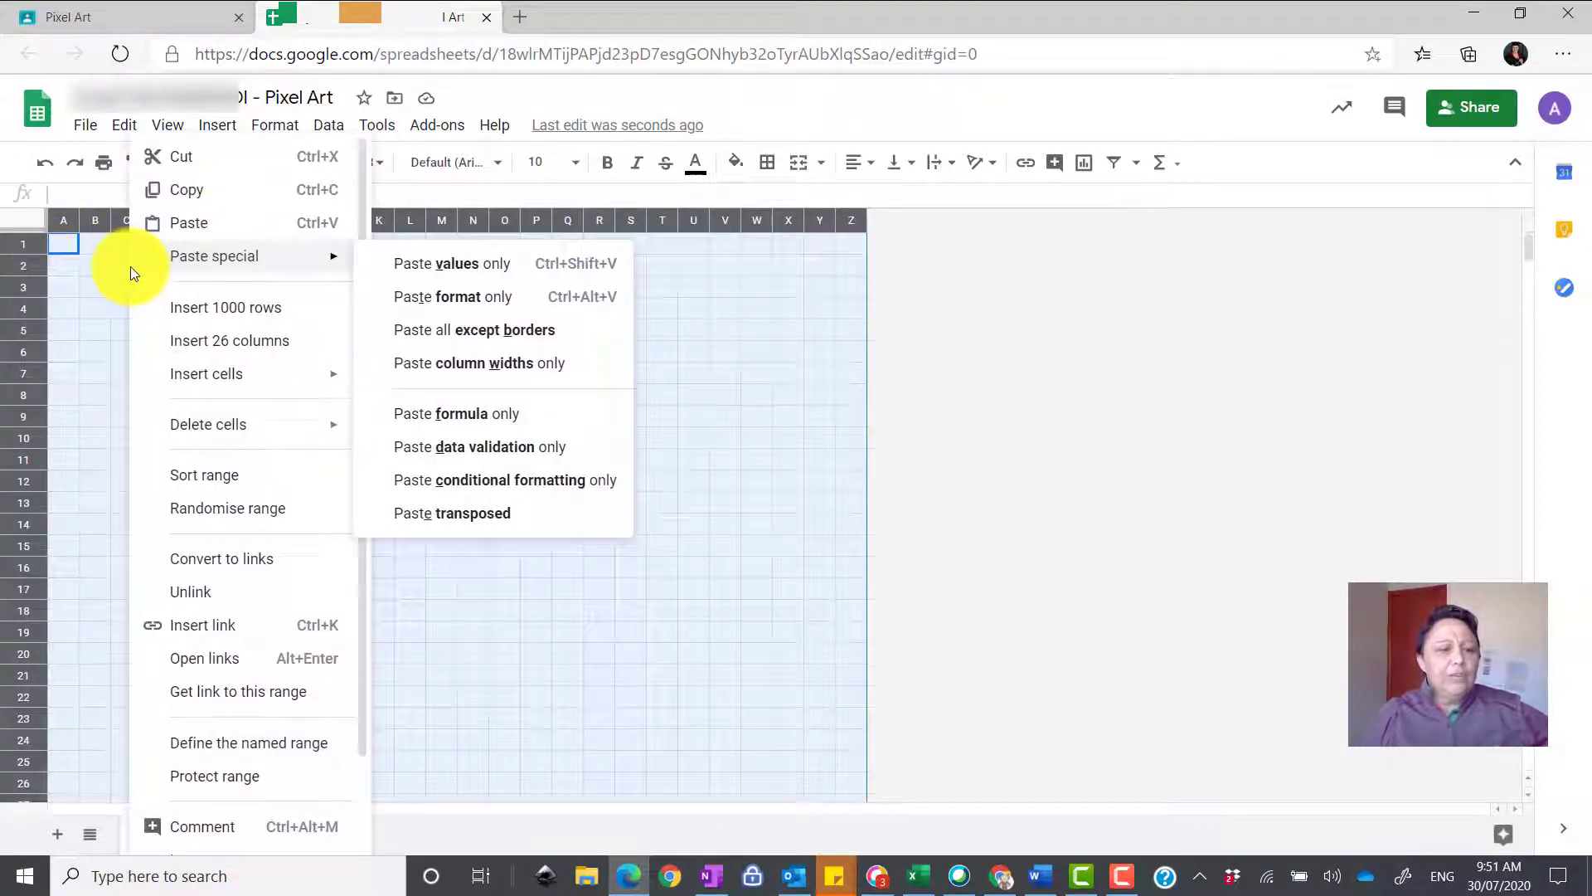
left_click(276, 347)
left_click(665, 332)
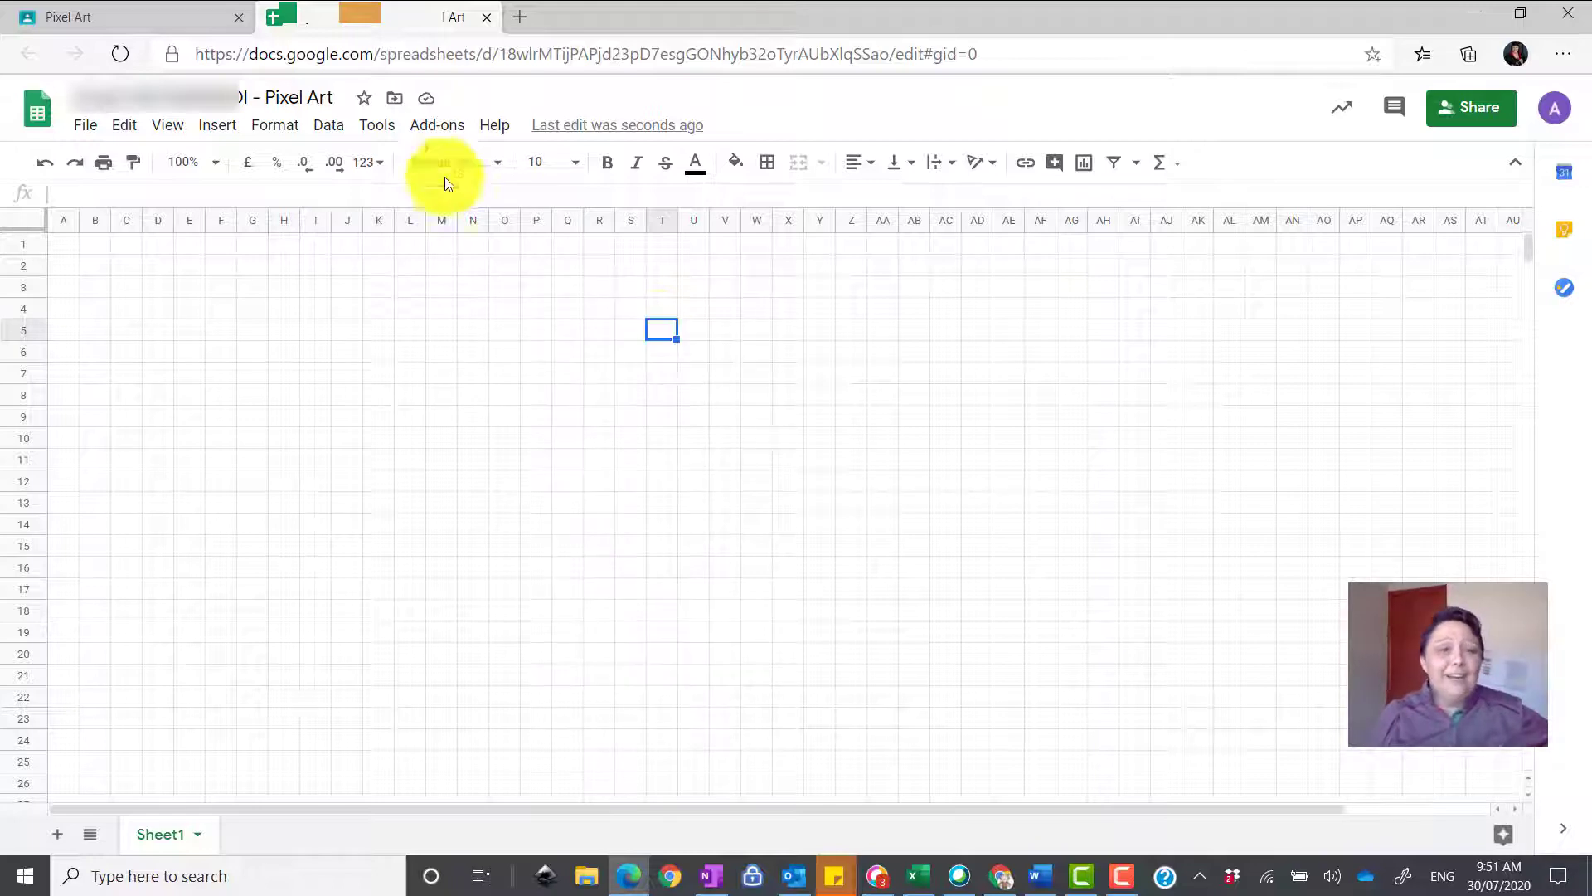
Search the web for "easy pixel art" in a new browser tab
left_click(529, 18)
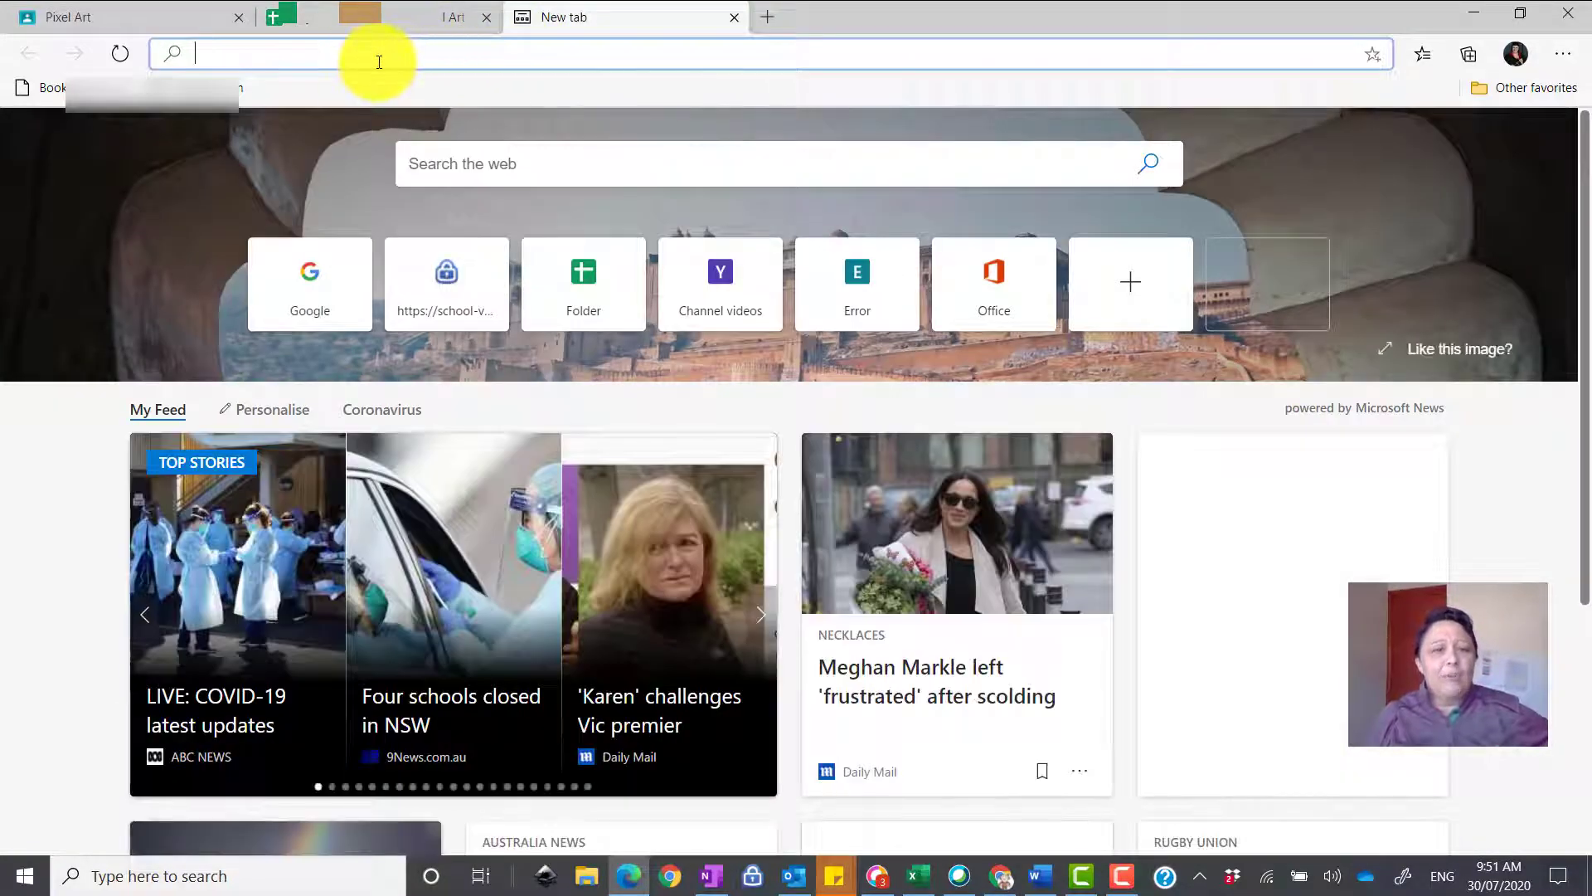
type("e")
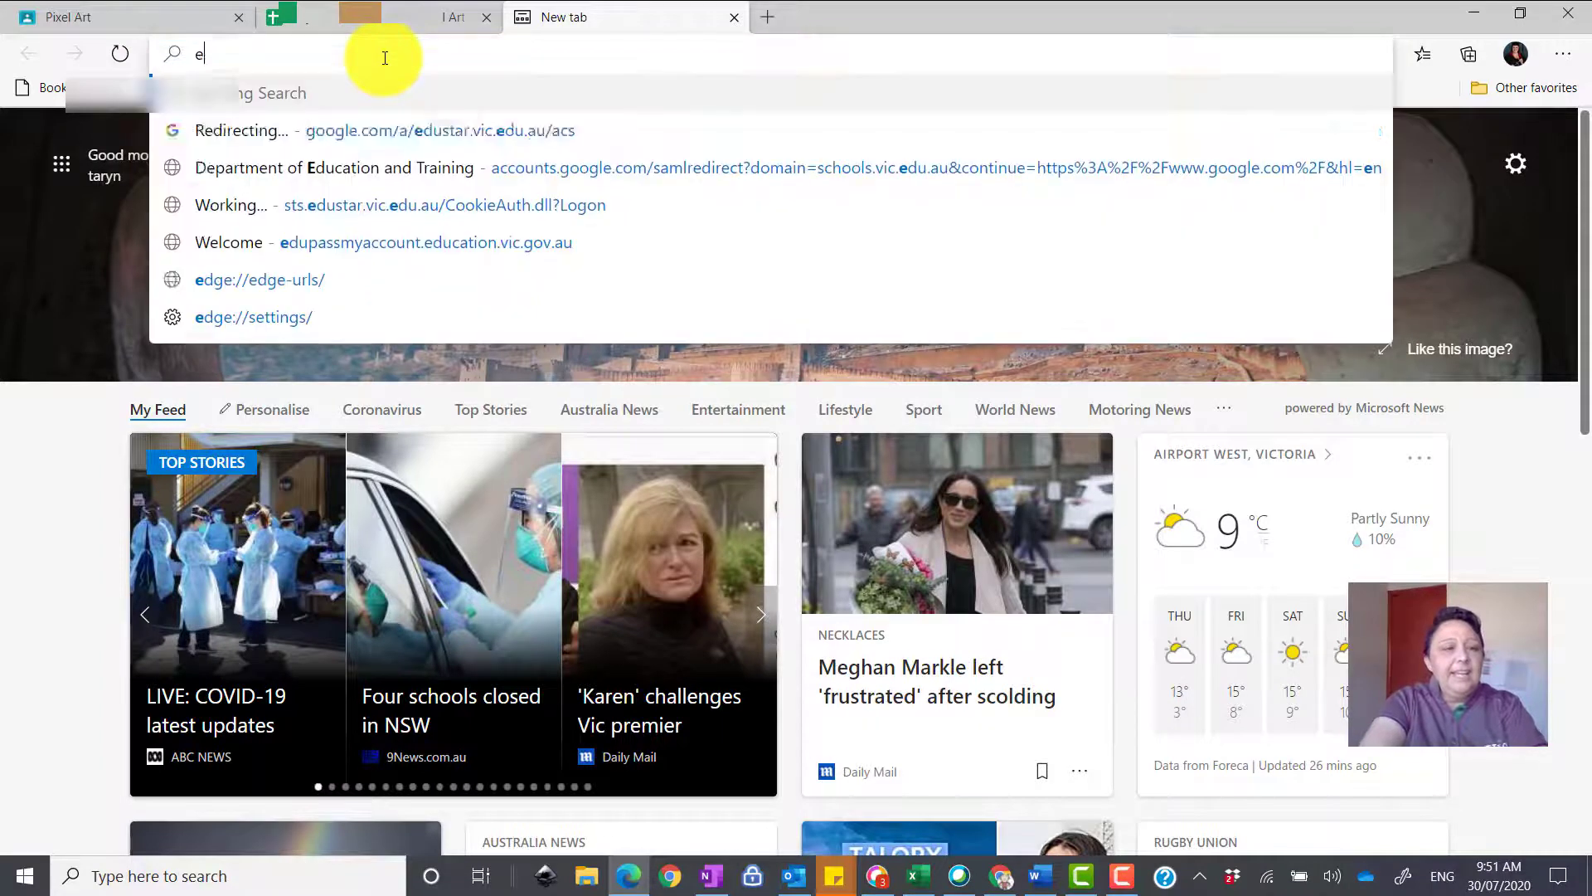
type("asy pixel art")
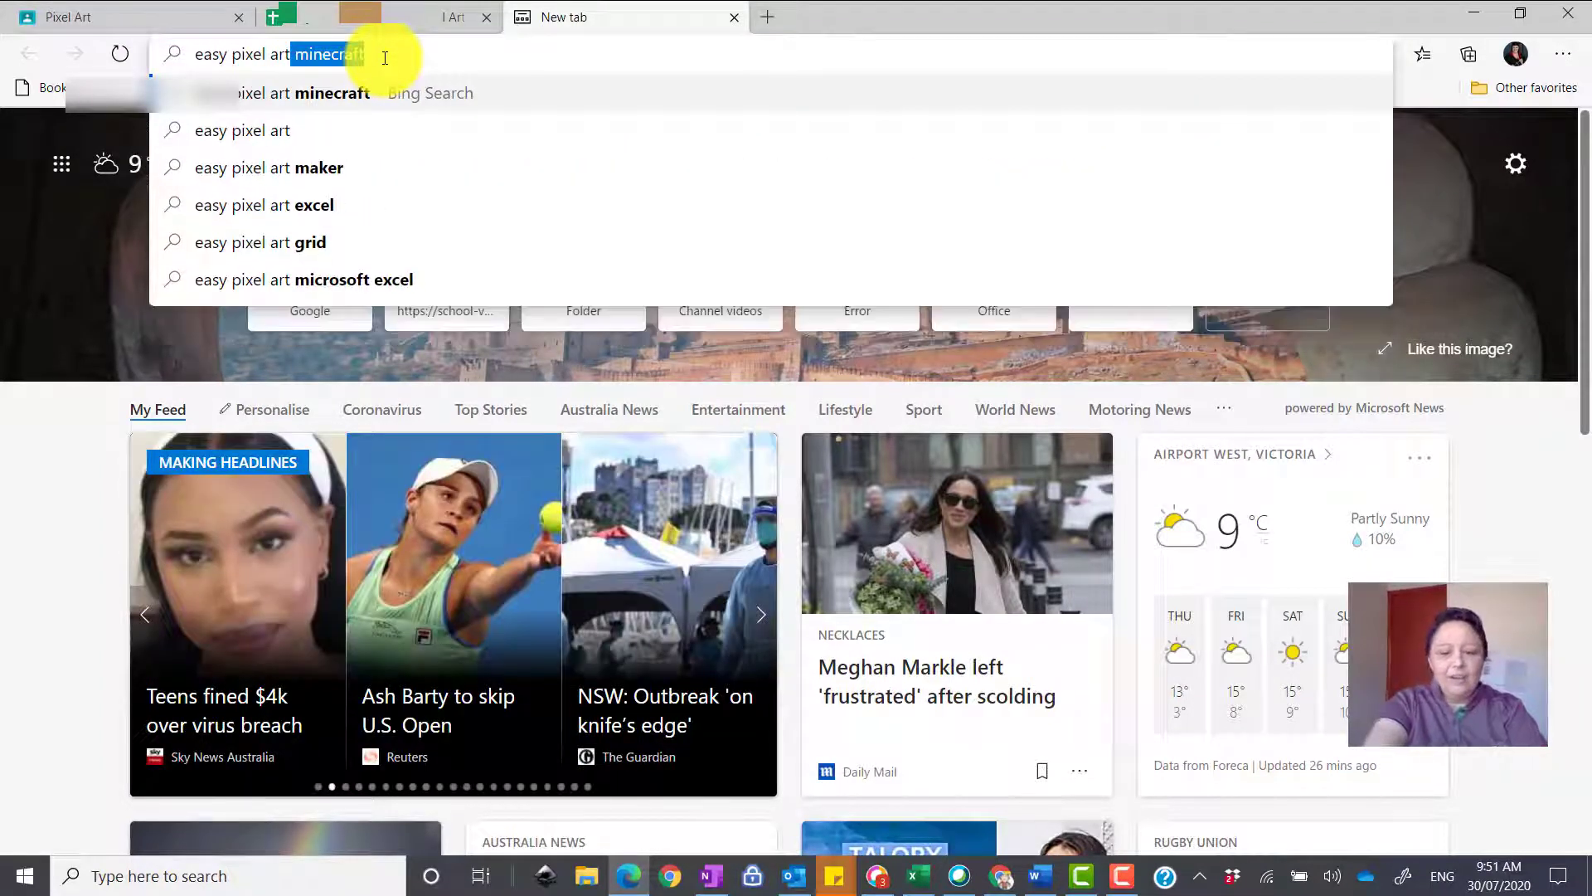
key("BackSpace")
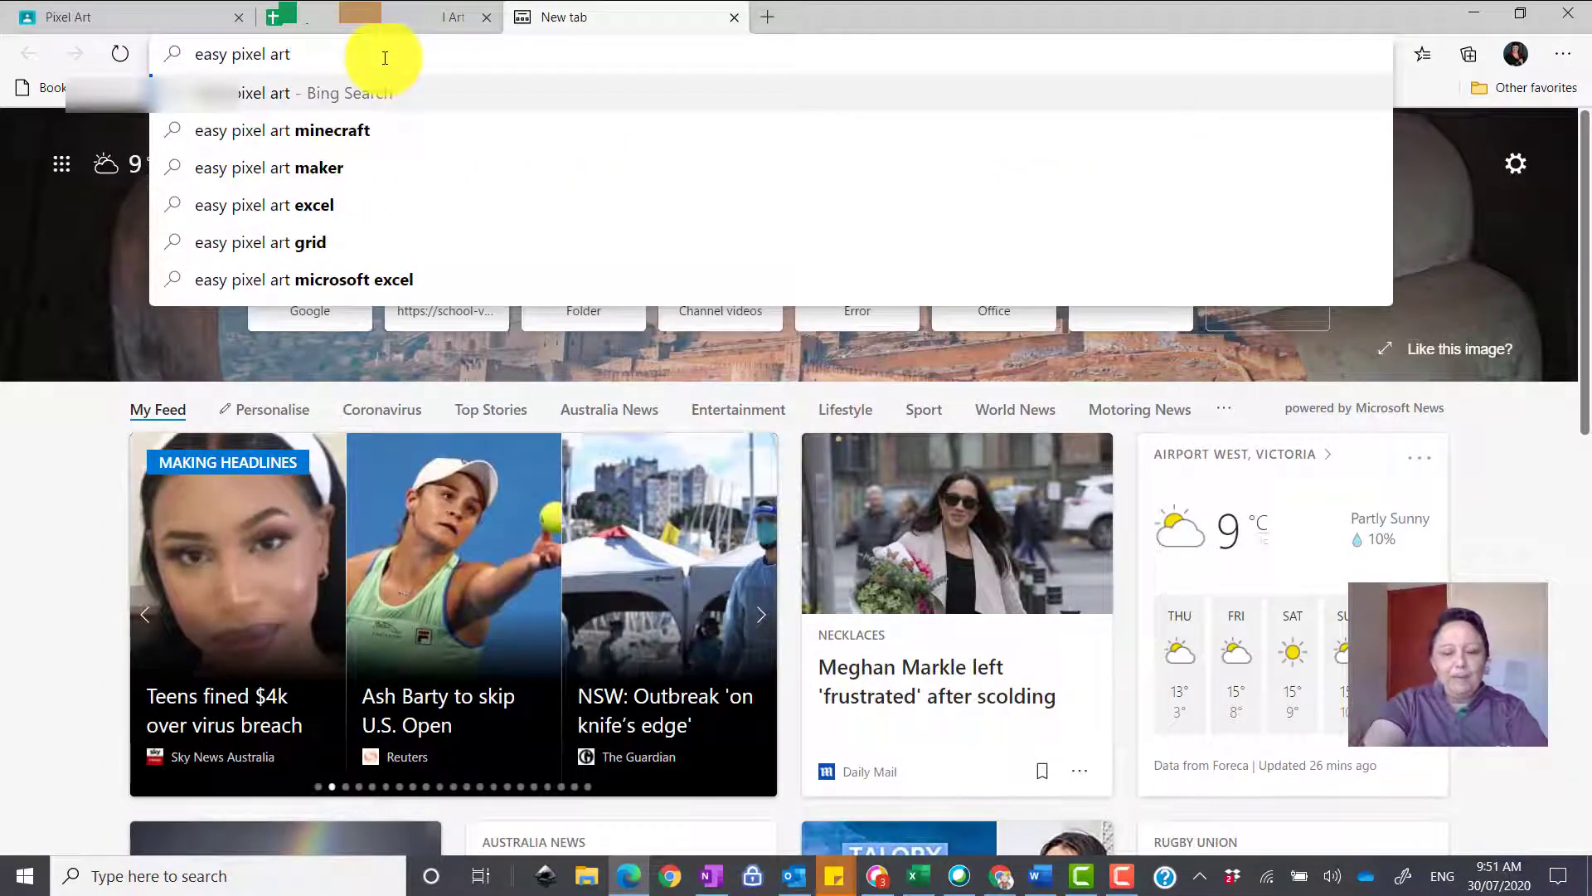
key("Return")
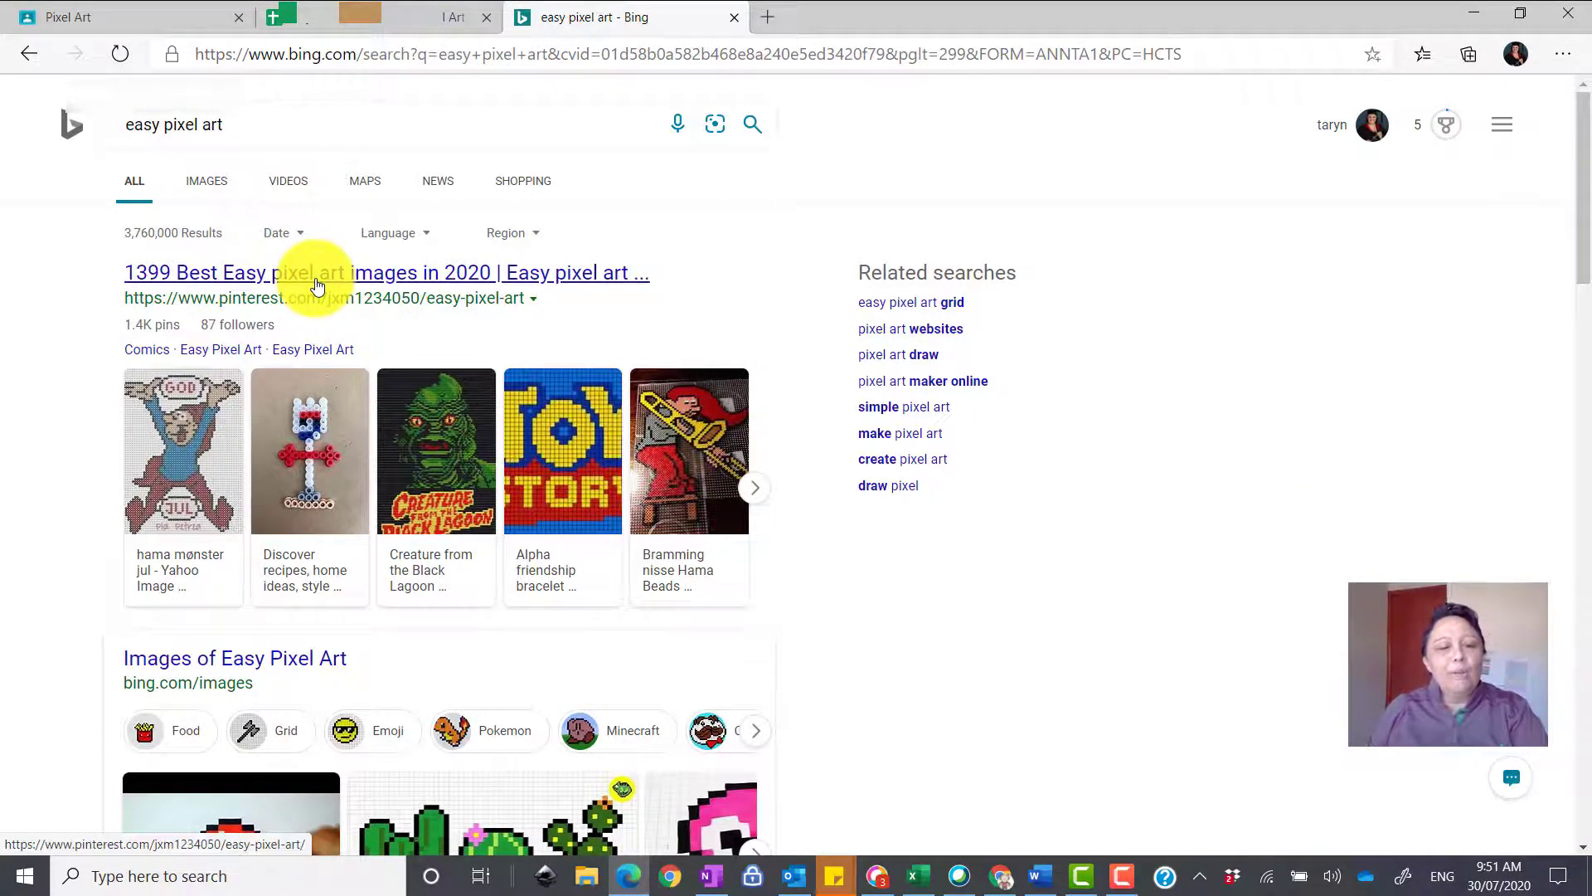
Open the image results for easy pixel art and browse the designs for a simple one to copy
scroll(437, 401, "down", 3)
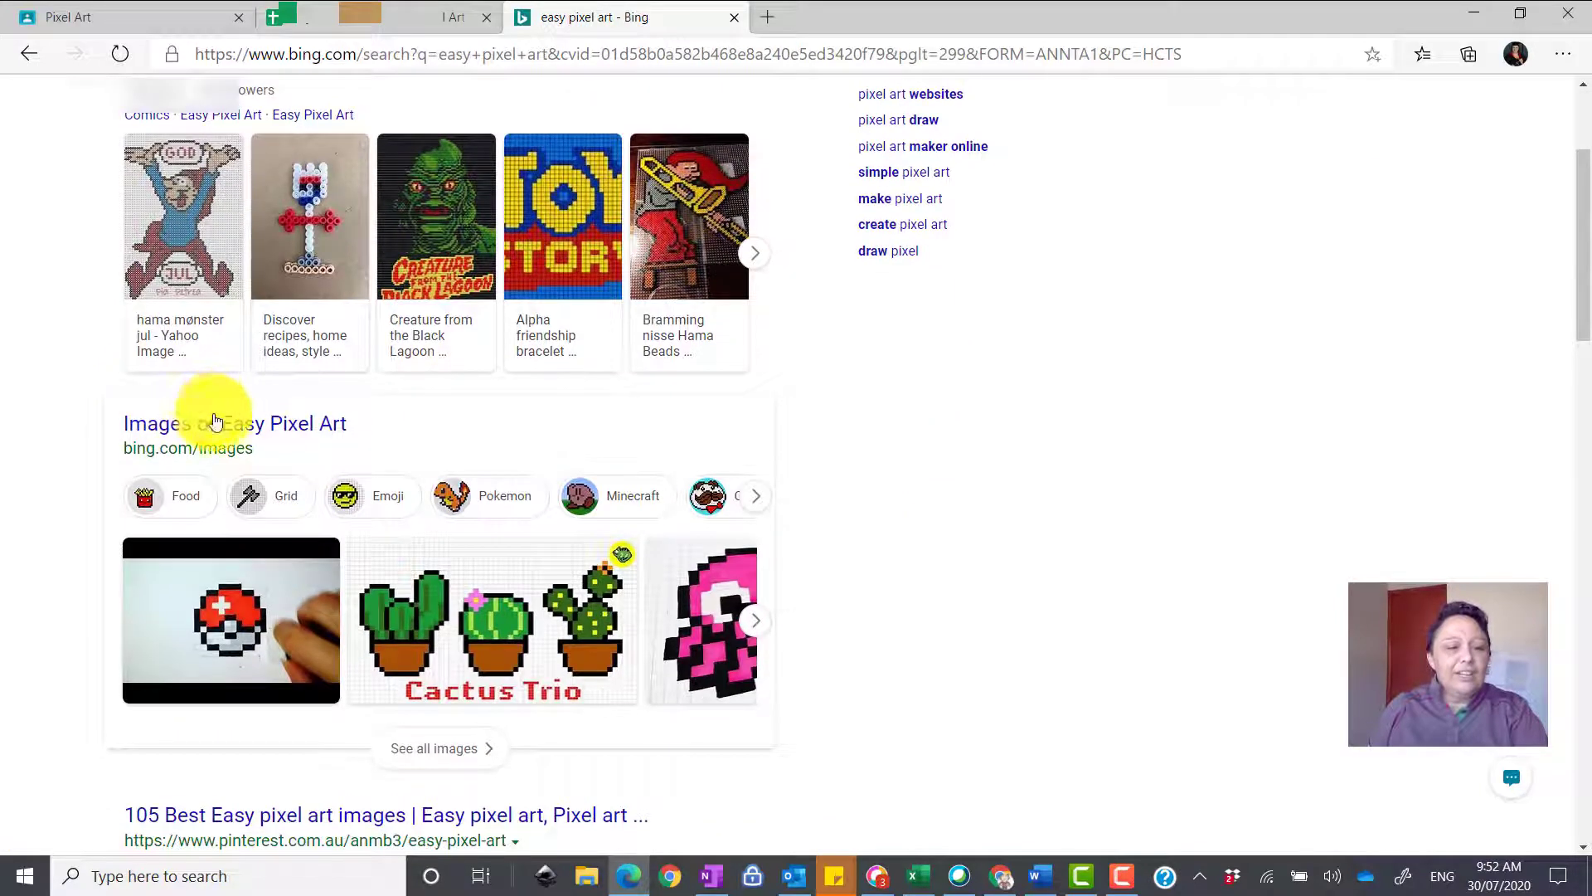
left_click(246, 432)
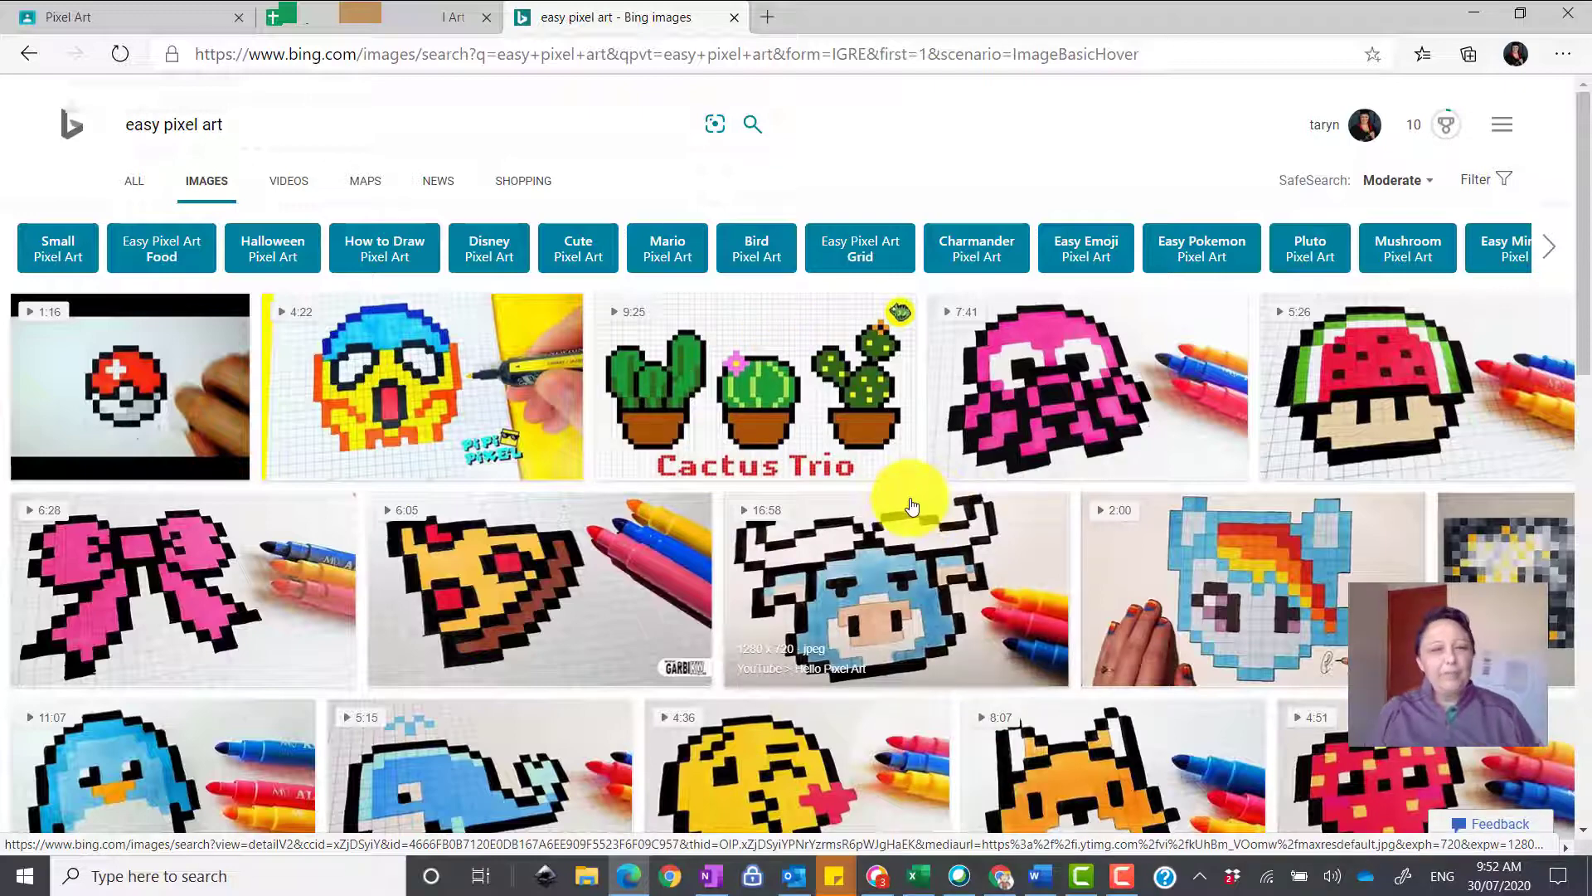
scroll(878, 531, "down", 8)
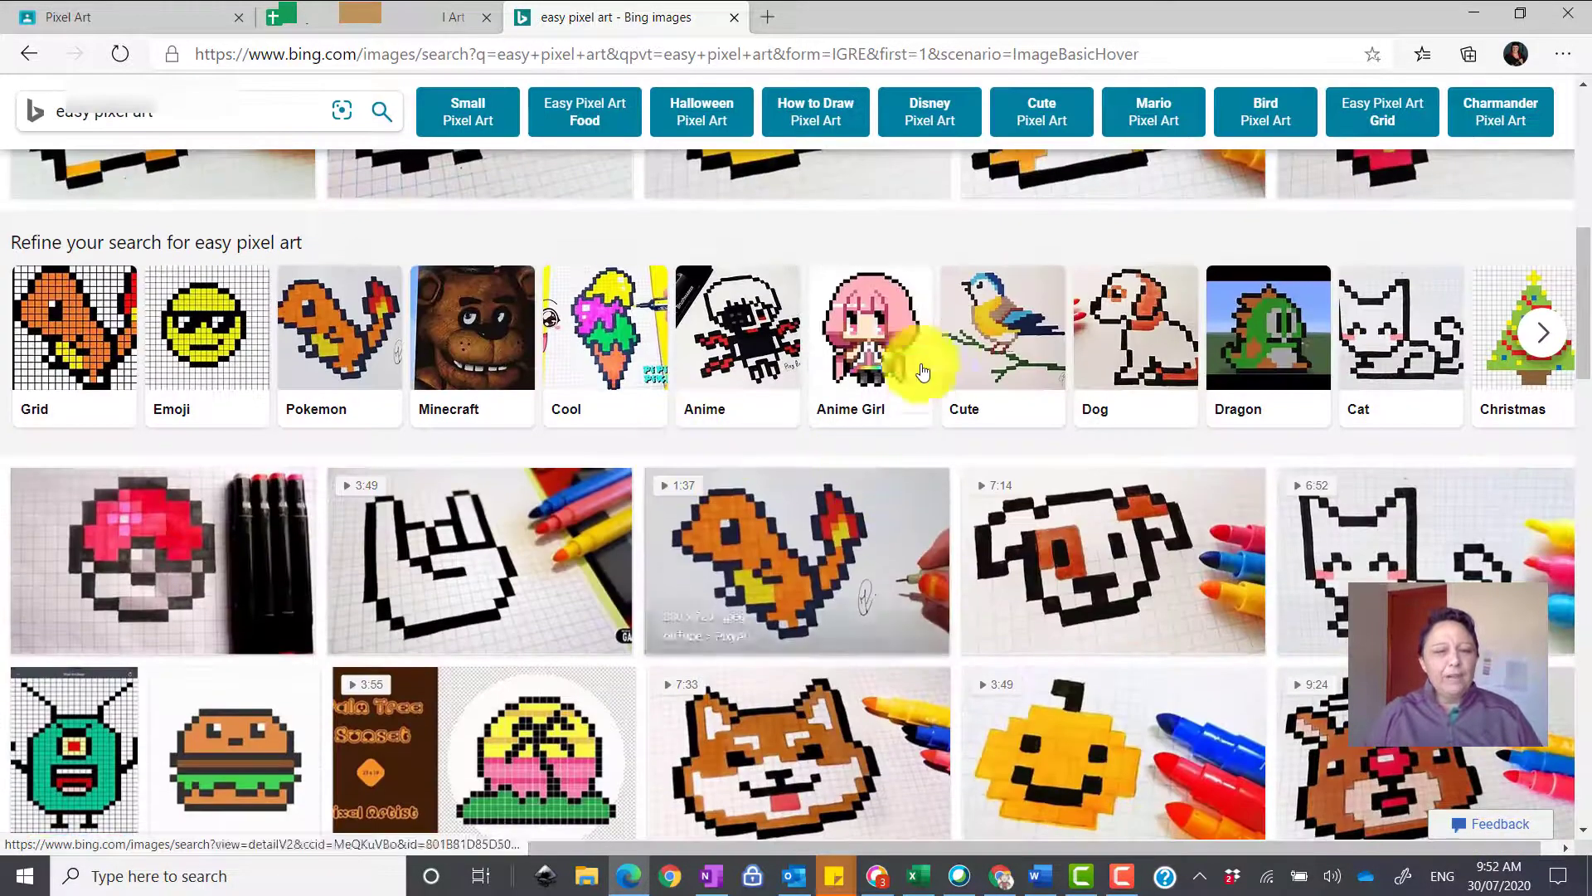
scroll(782, 528, "down", 3)
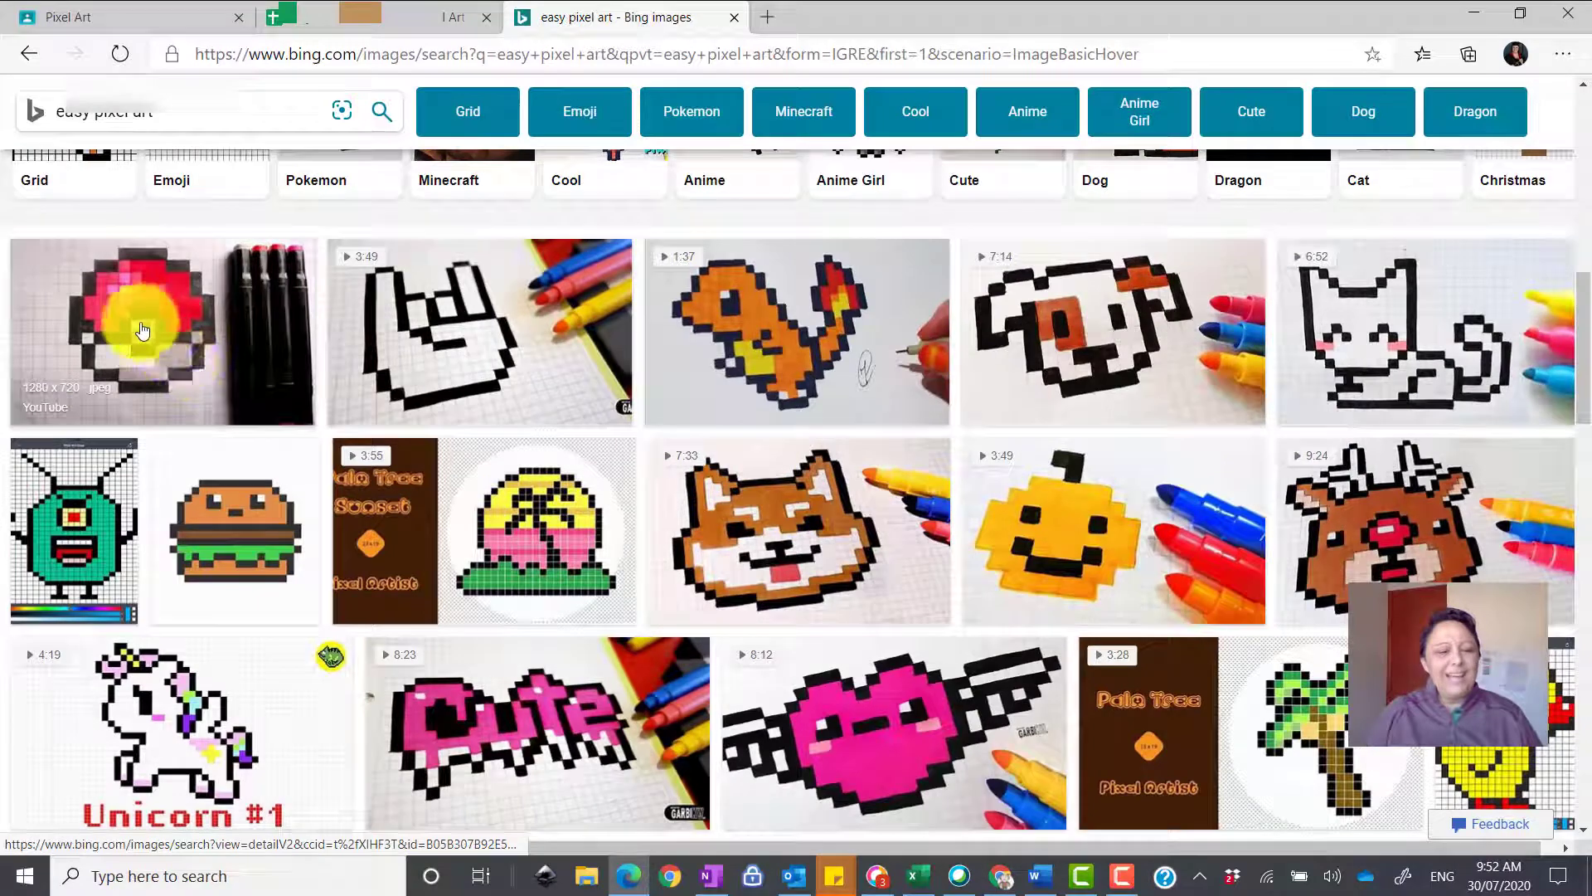
scroll(697, 509, "down", 3)
scroll(712, 509, "down", 3)
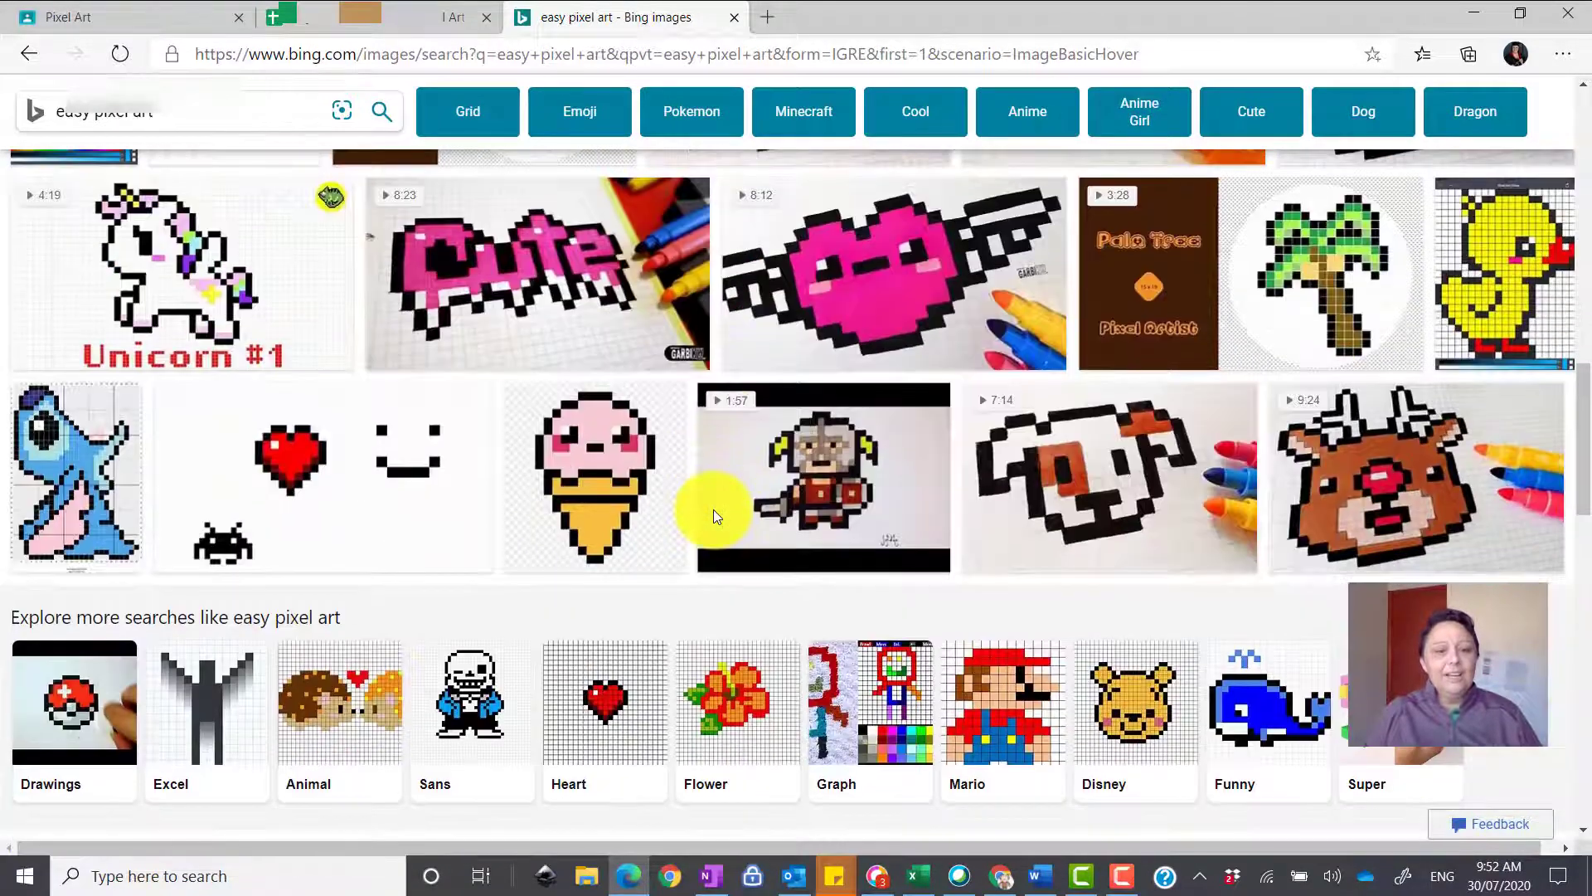
scroll(707, 495, "down", 3)
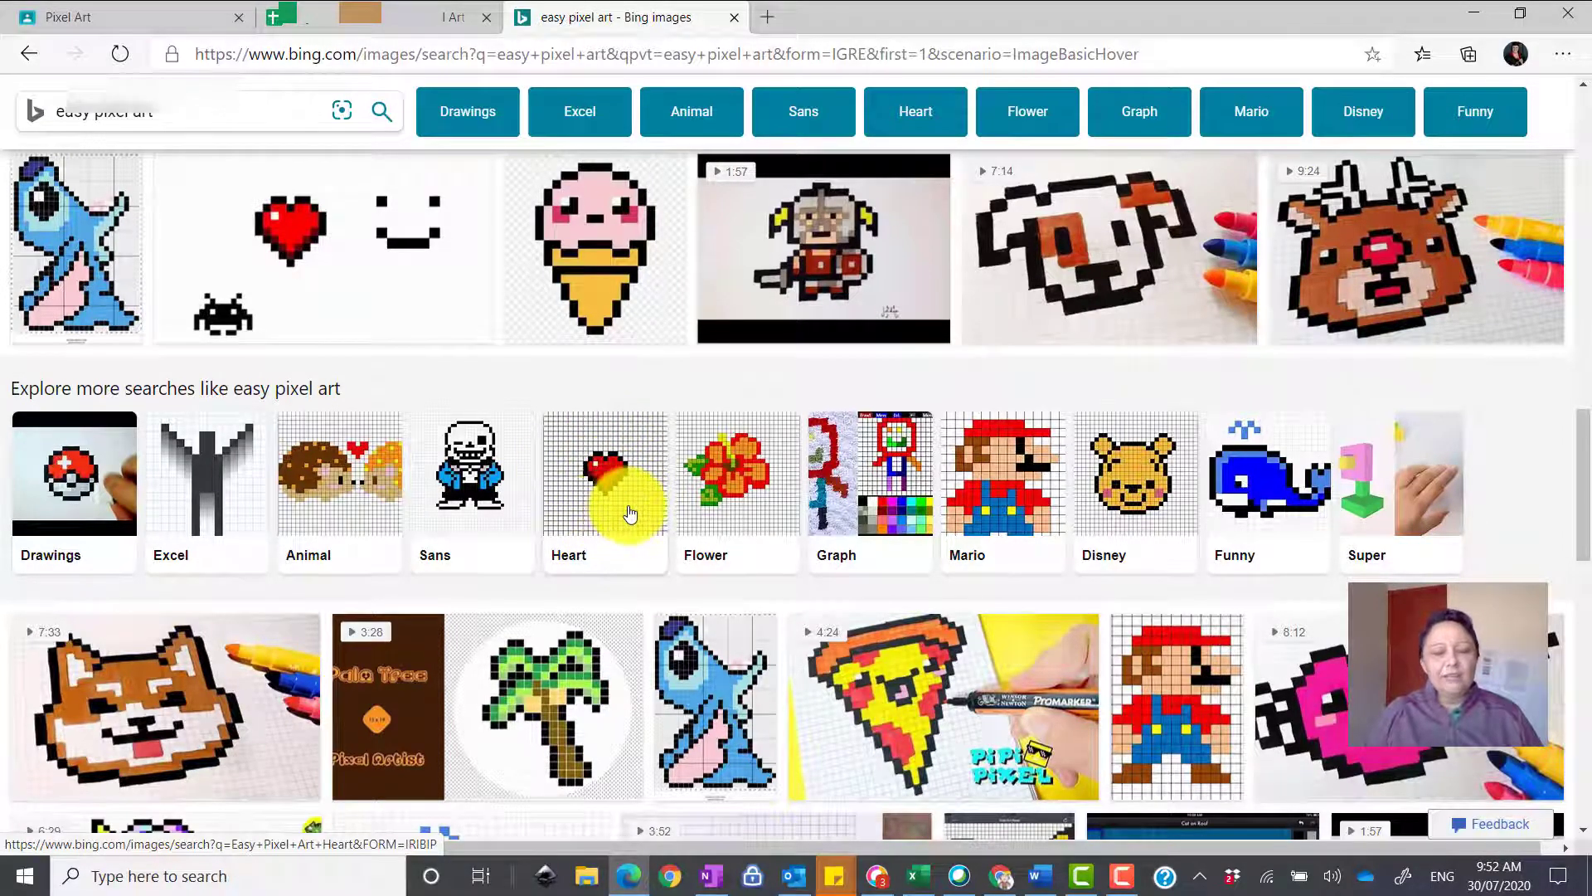
scroll(632, 512, "down", 1)
scroll(609, 432, "down", 4)
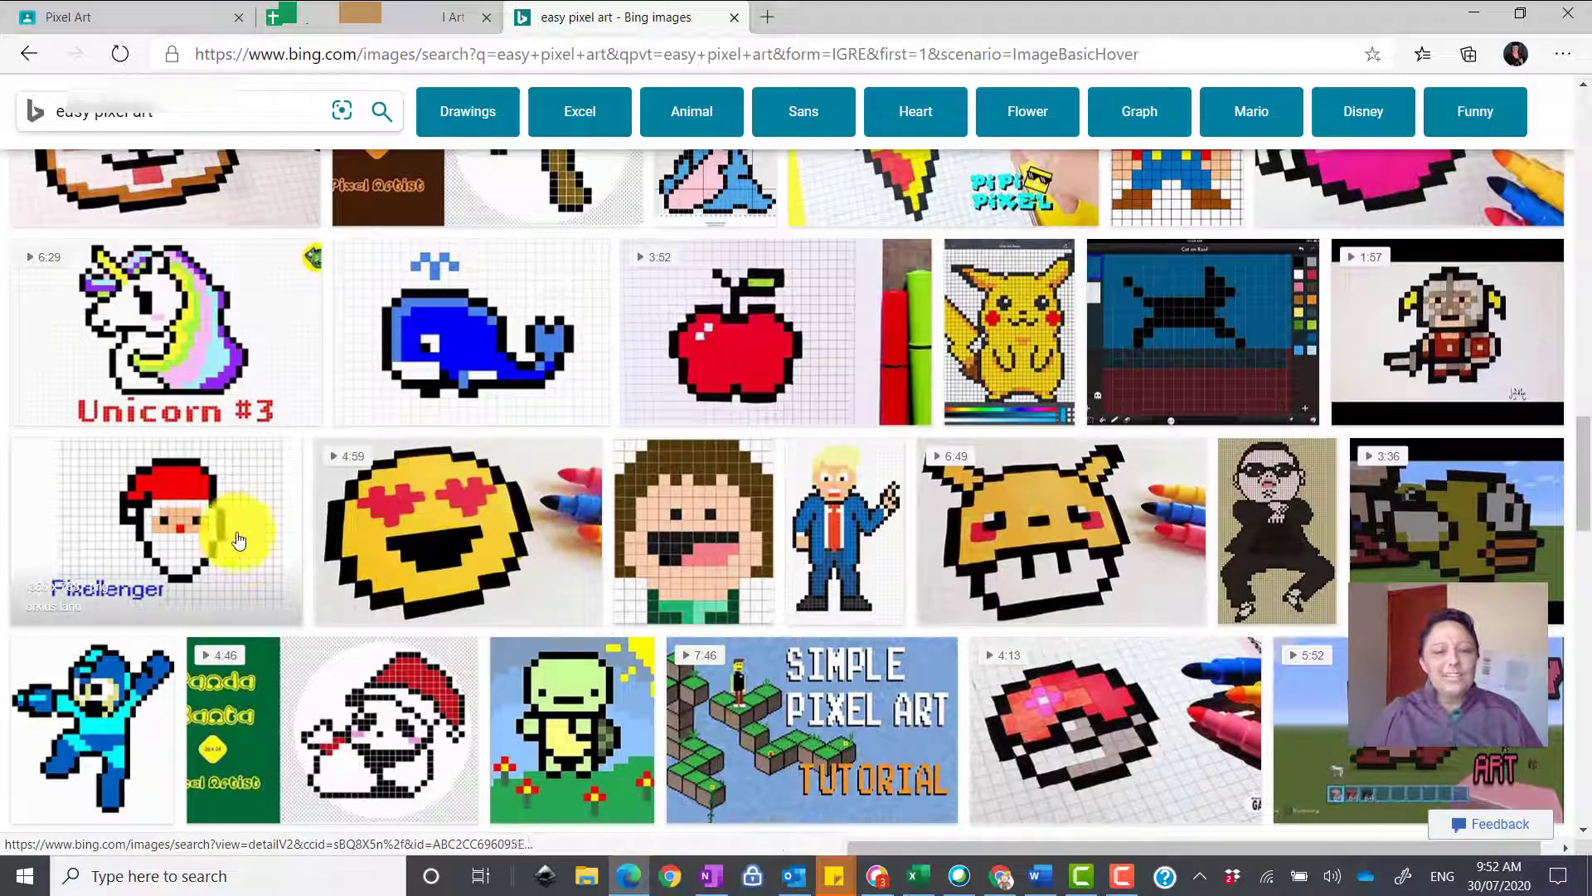
scroll(764, 558, "down", 6)
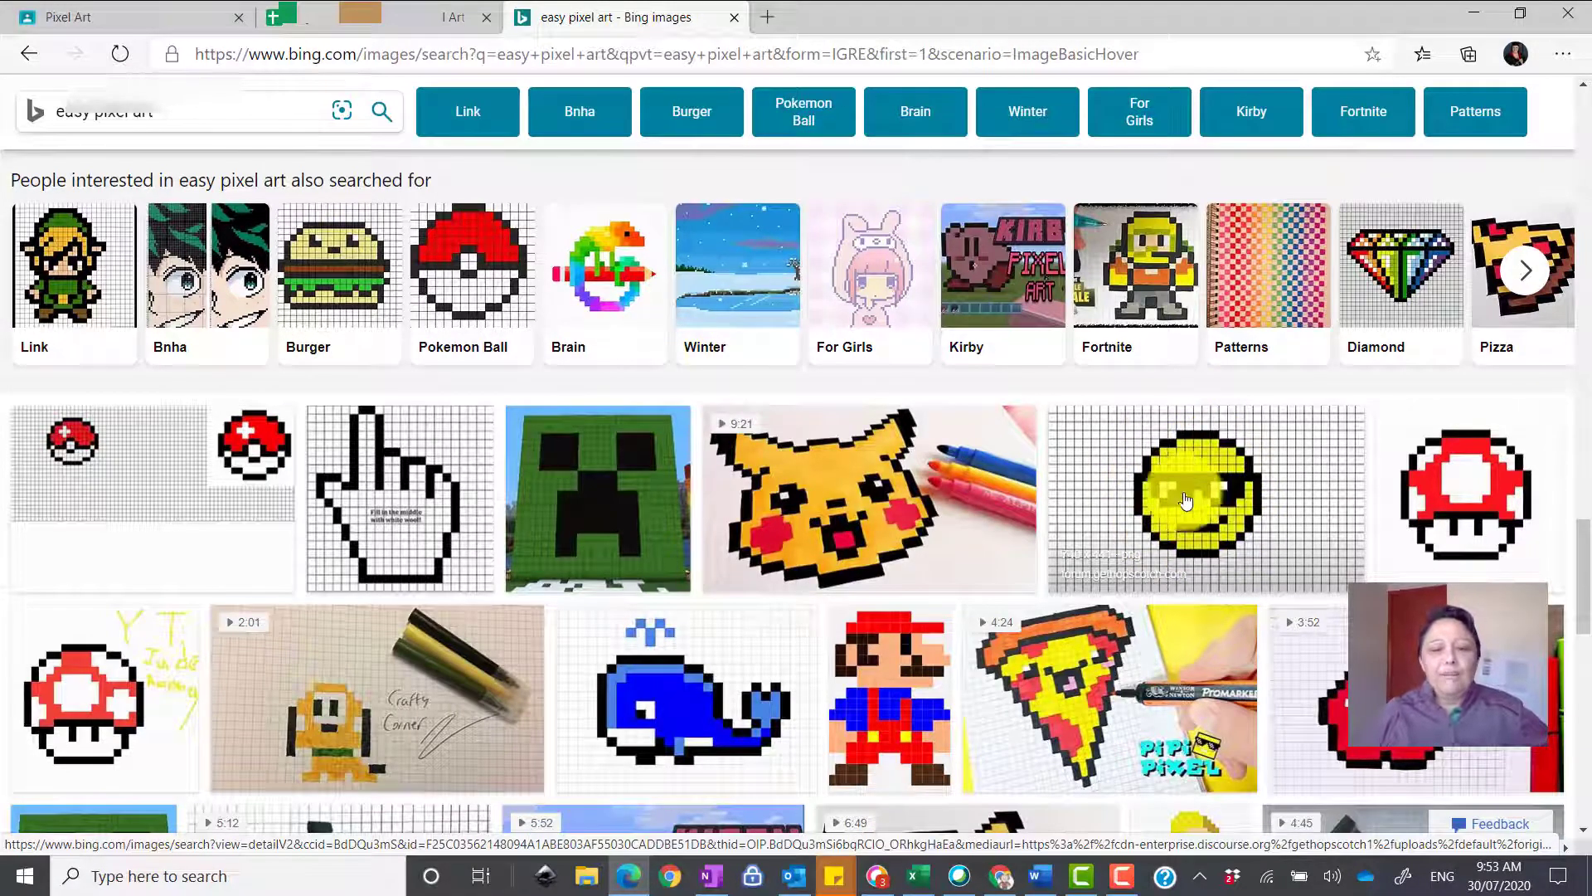
scroll(901, 630, "down", 1)
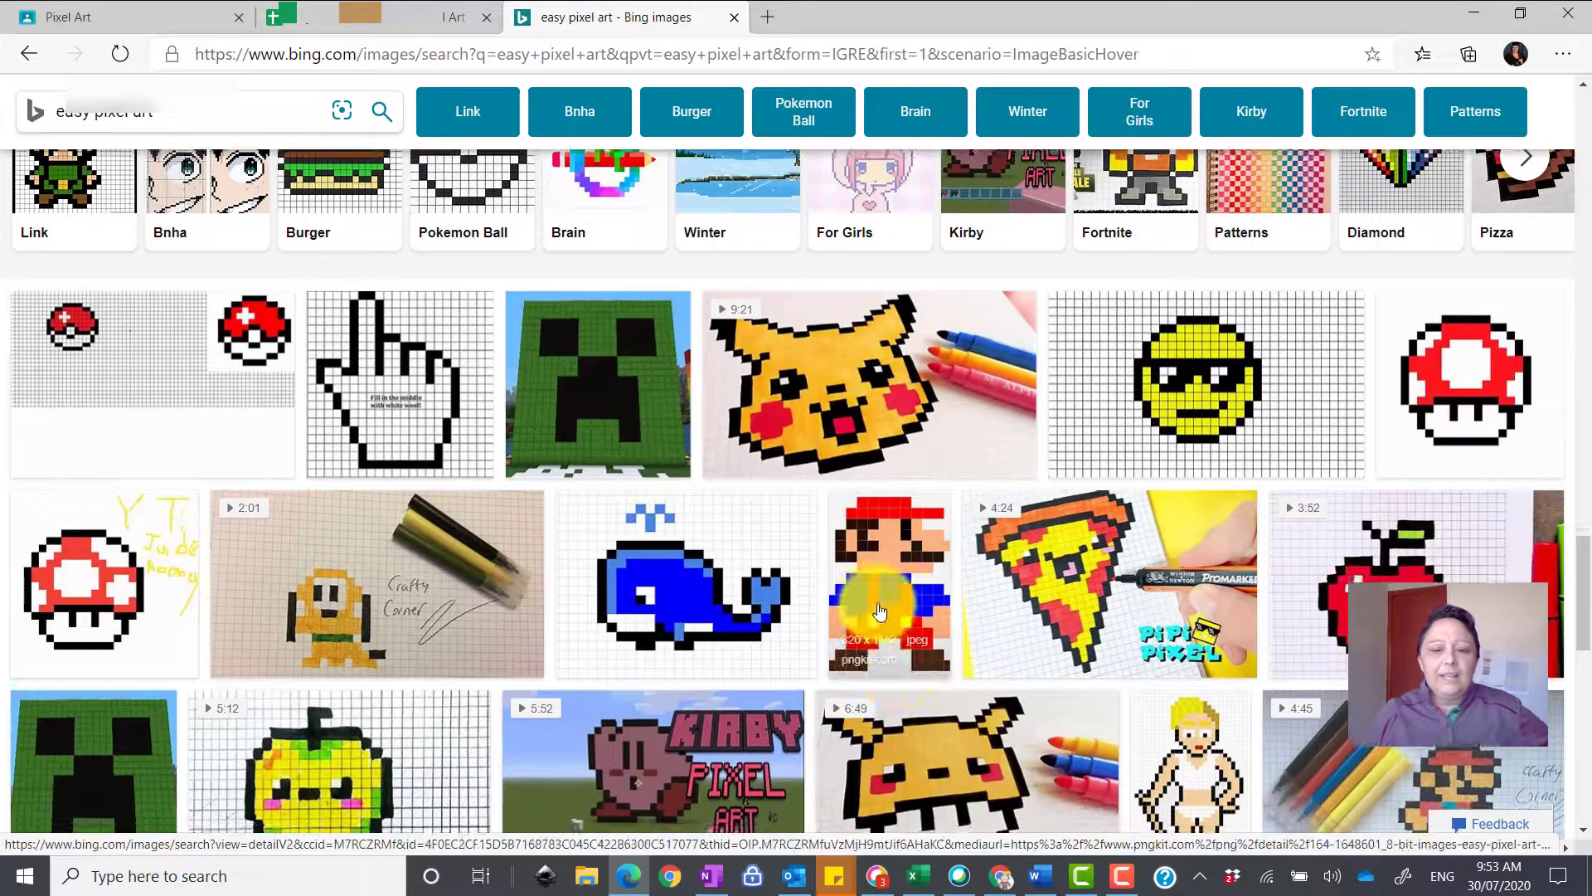
scroll(902, 578, "down", 15)
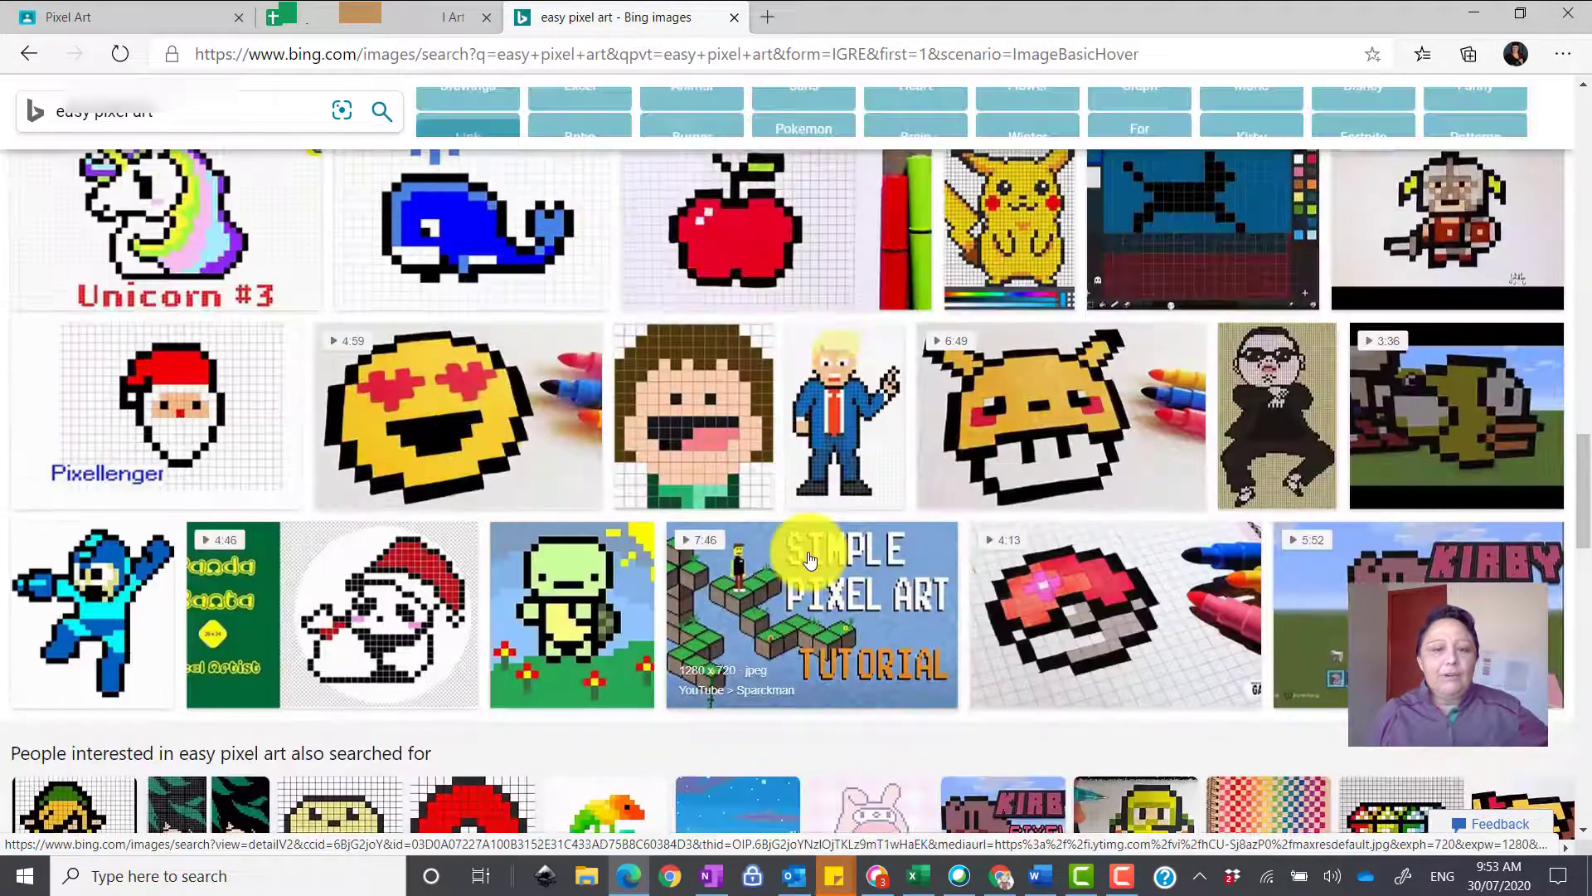
scroll(801, 558, "up", 4)
scroll(789, 586, "down", 3)
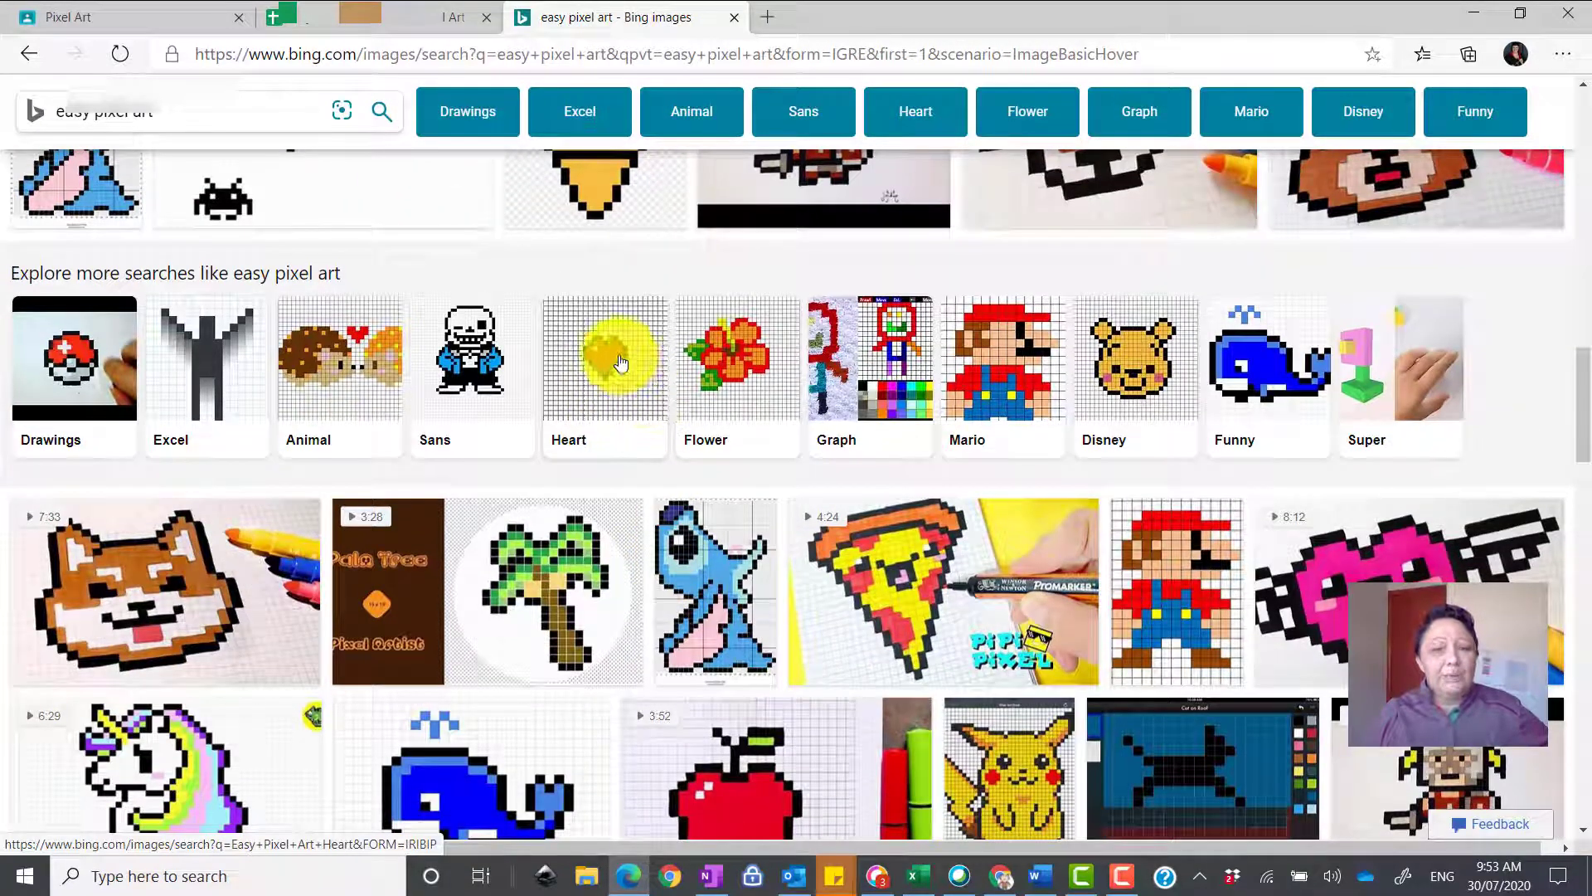
Narrow the images to Easy Pixel Art Heart and enlarge the small red heart with black outline on a grid
left_click(635, 404)
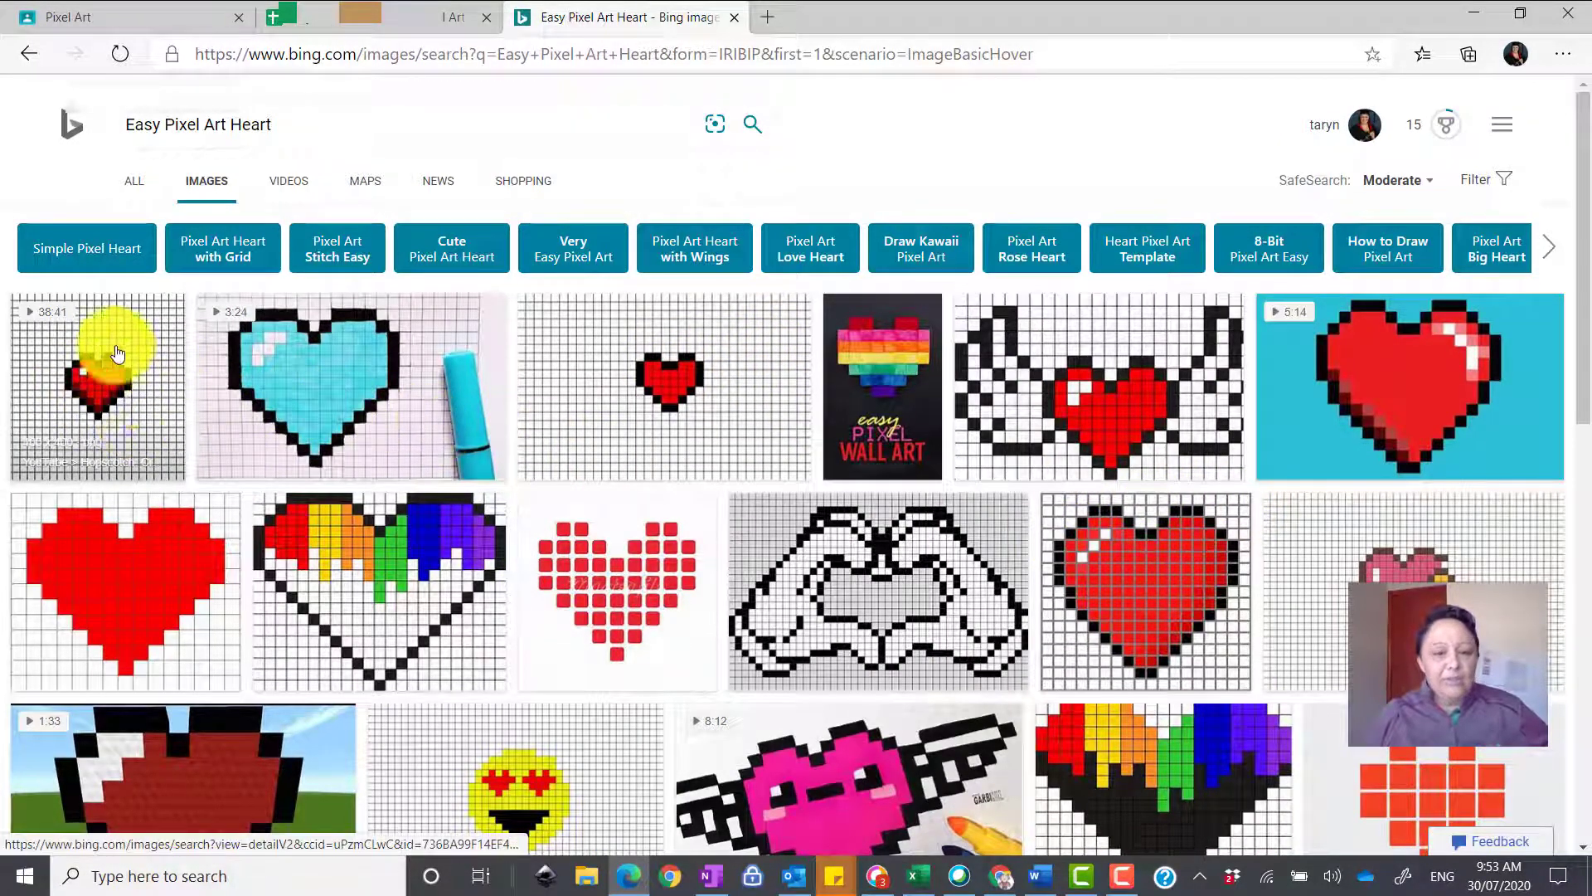
scroll(523, 463, "down", 1)
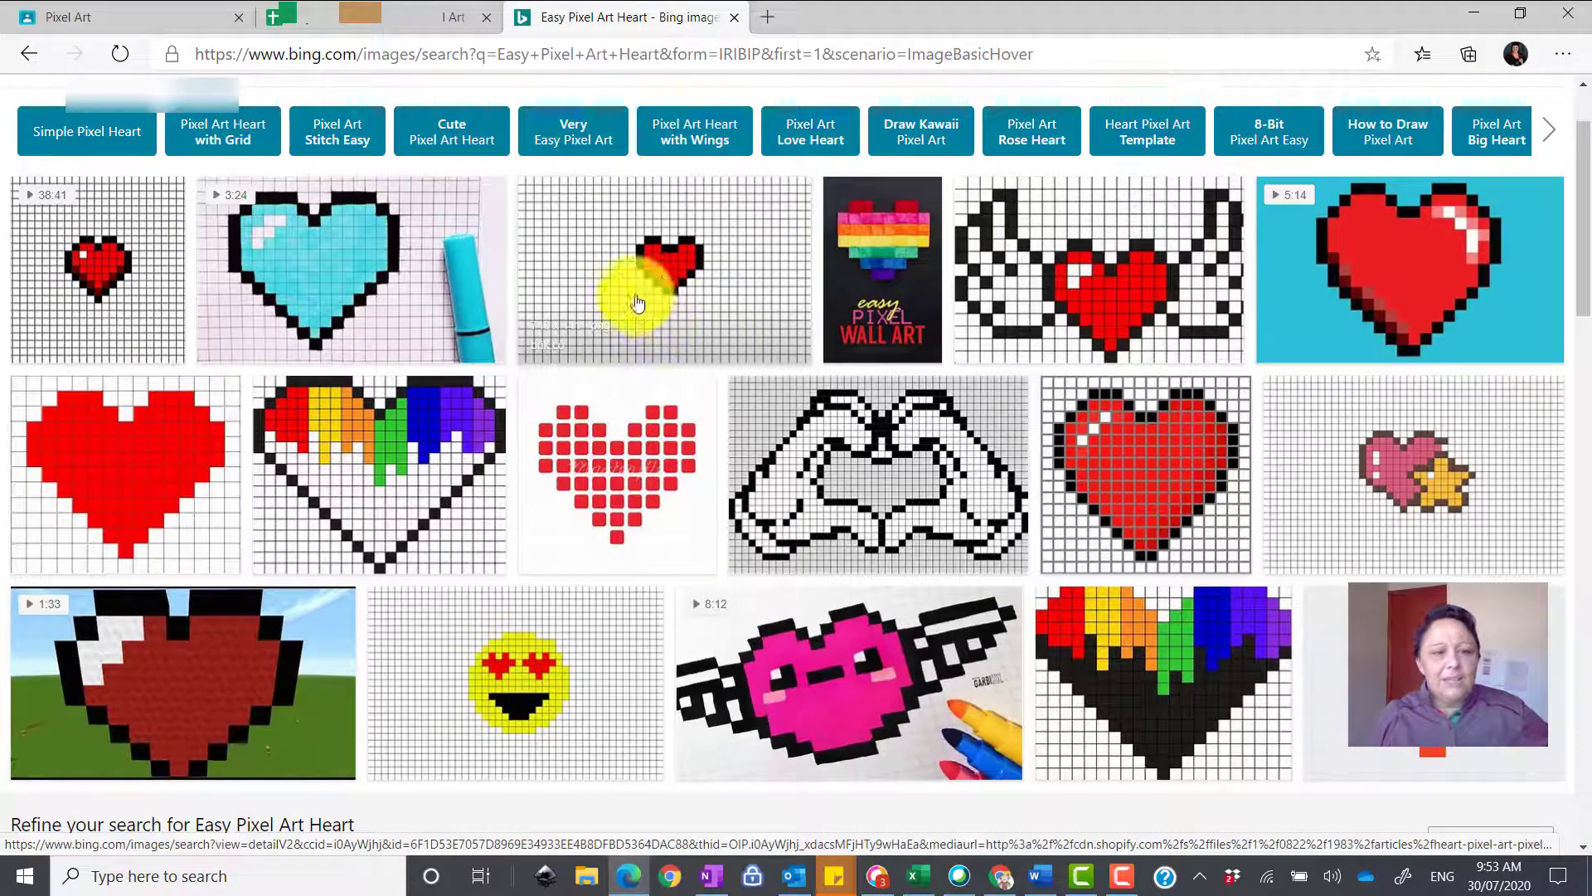
left_click(676, 273)
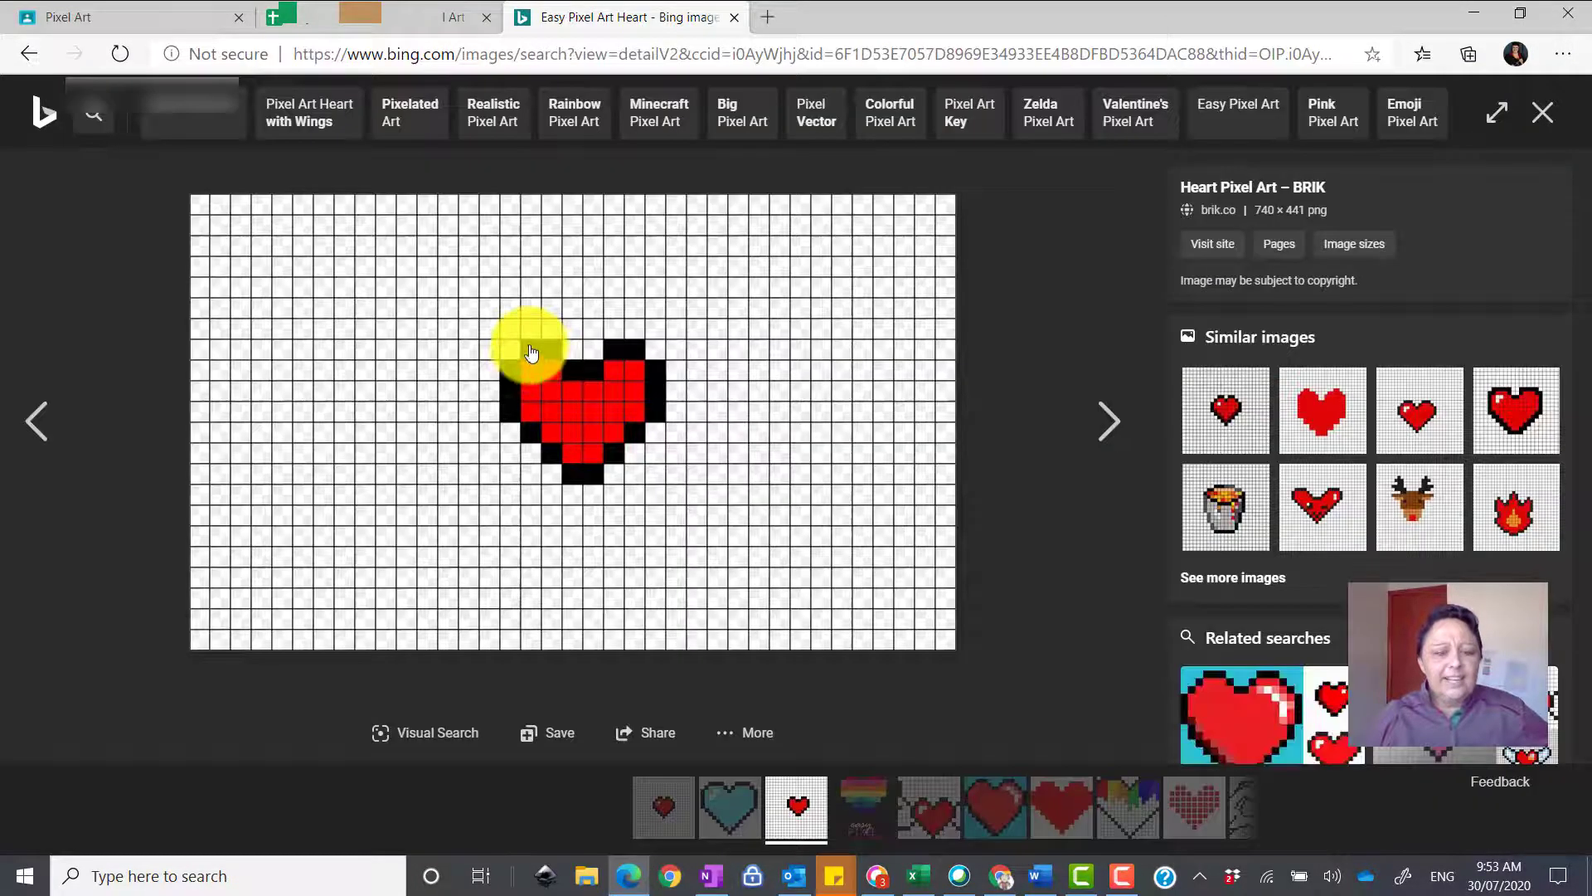
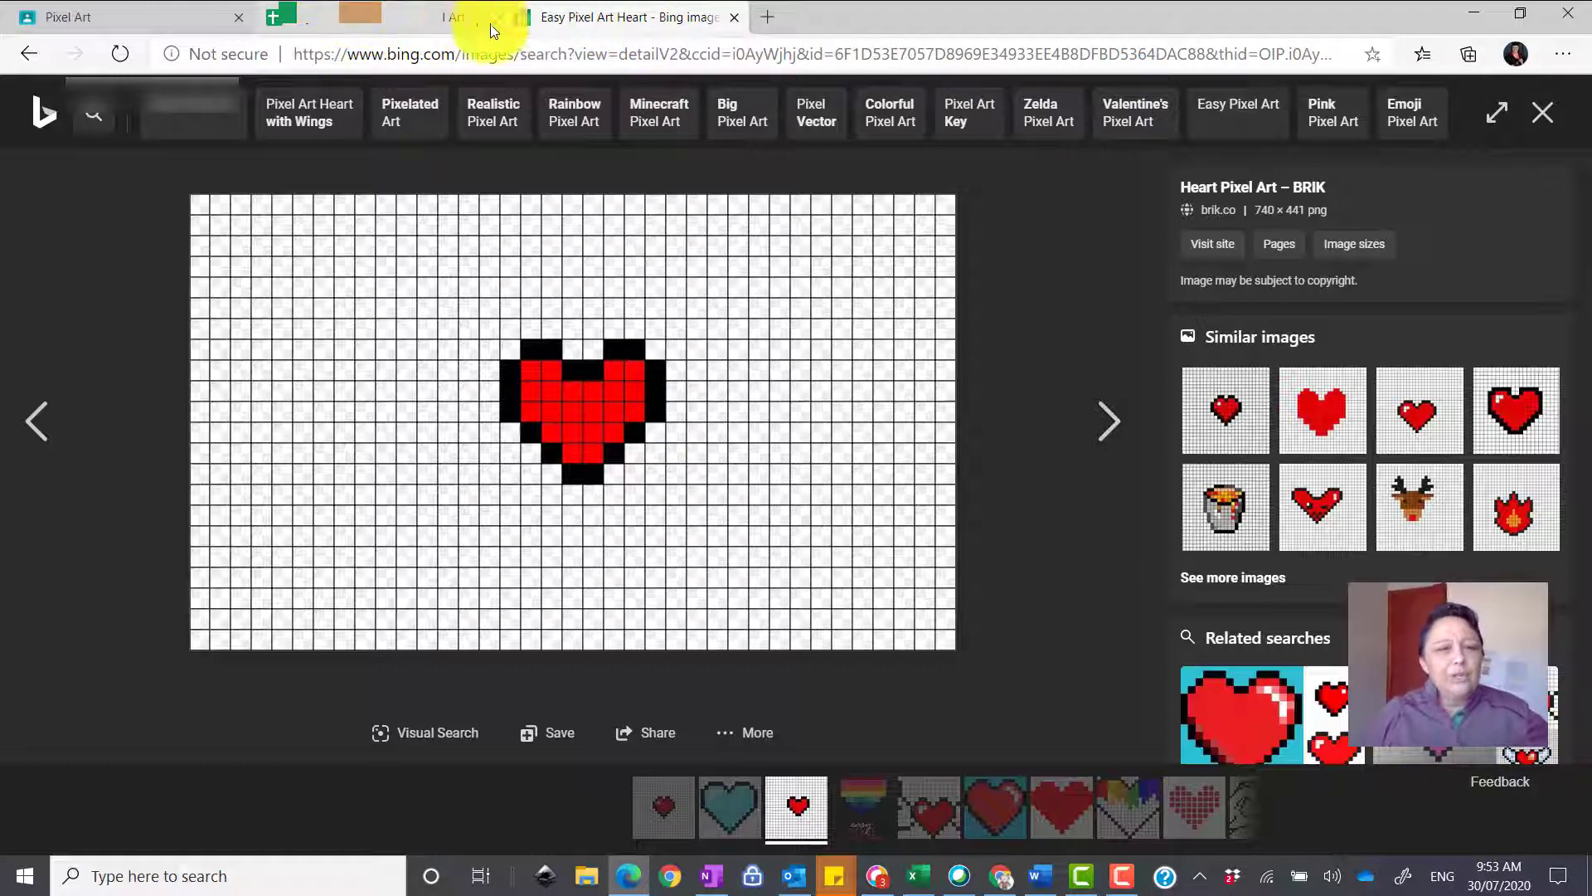
Switch to the Pixel Art sheet in Google Sheets and fill cells J5 and K5 black for the heart's upper outline
left_click(408, 24)
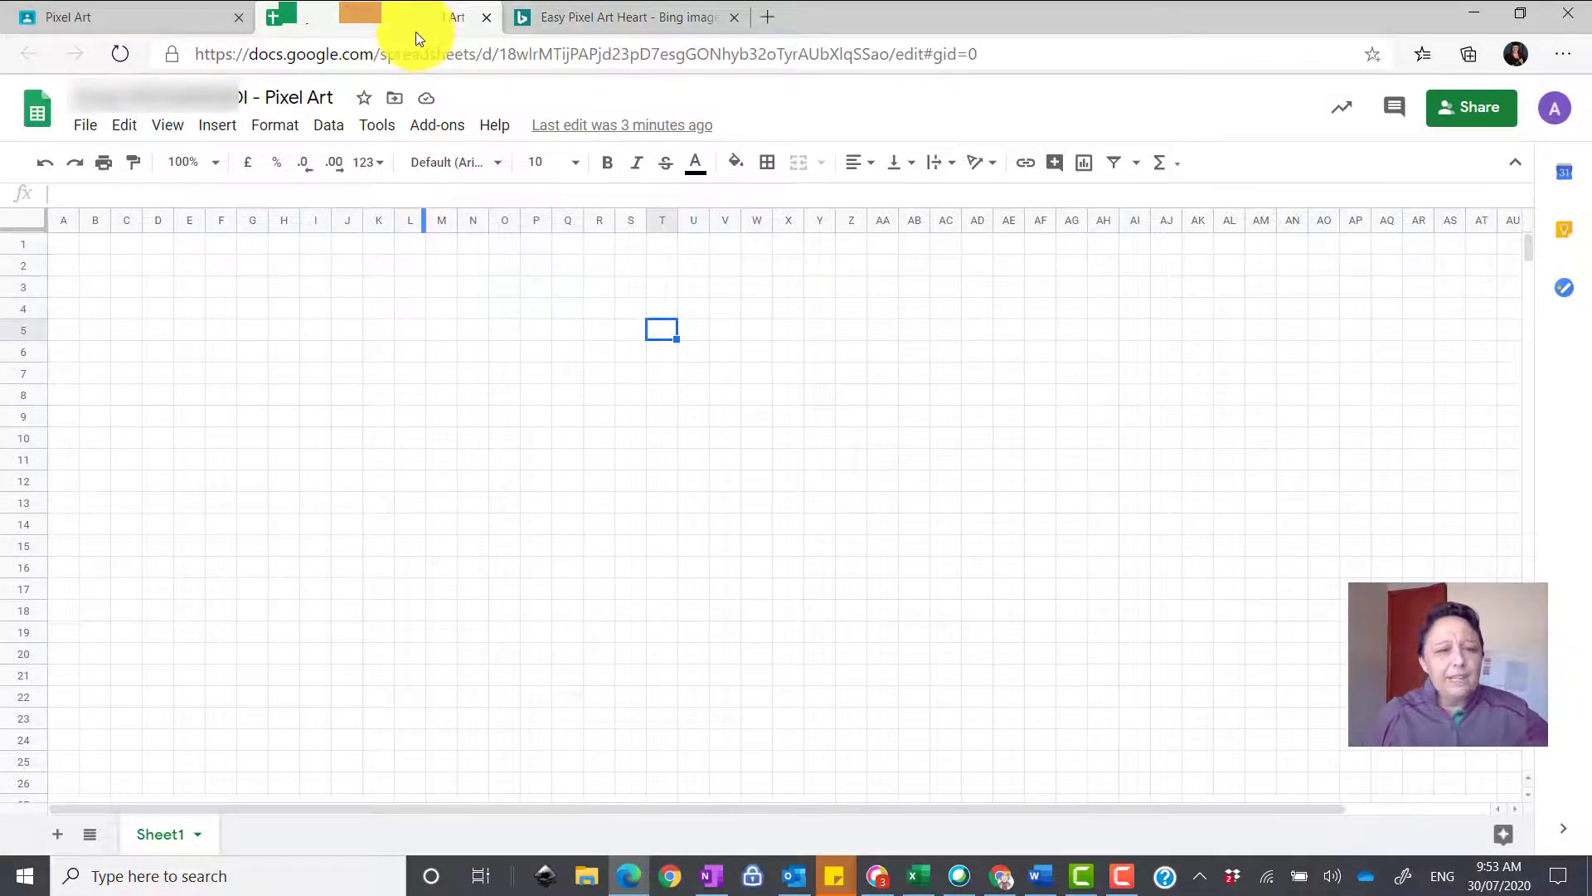
left_click(597, 23)
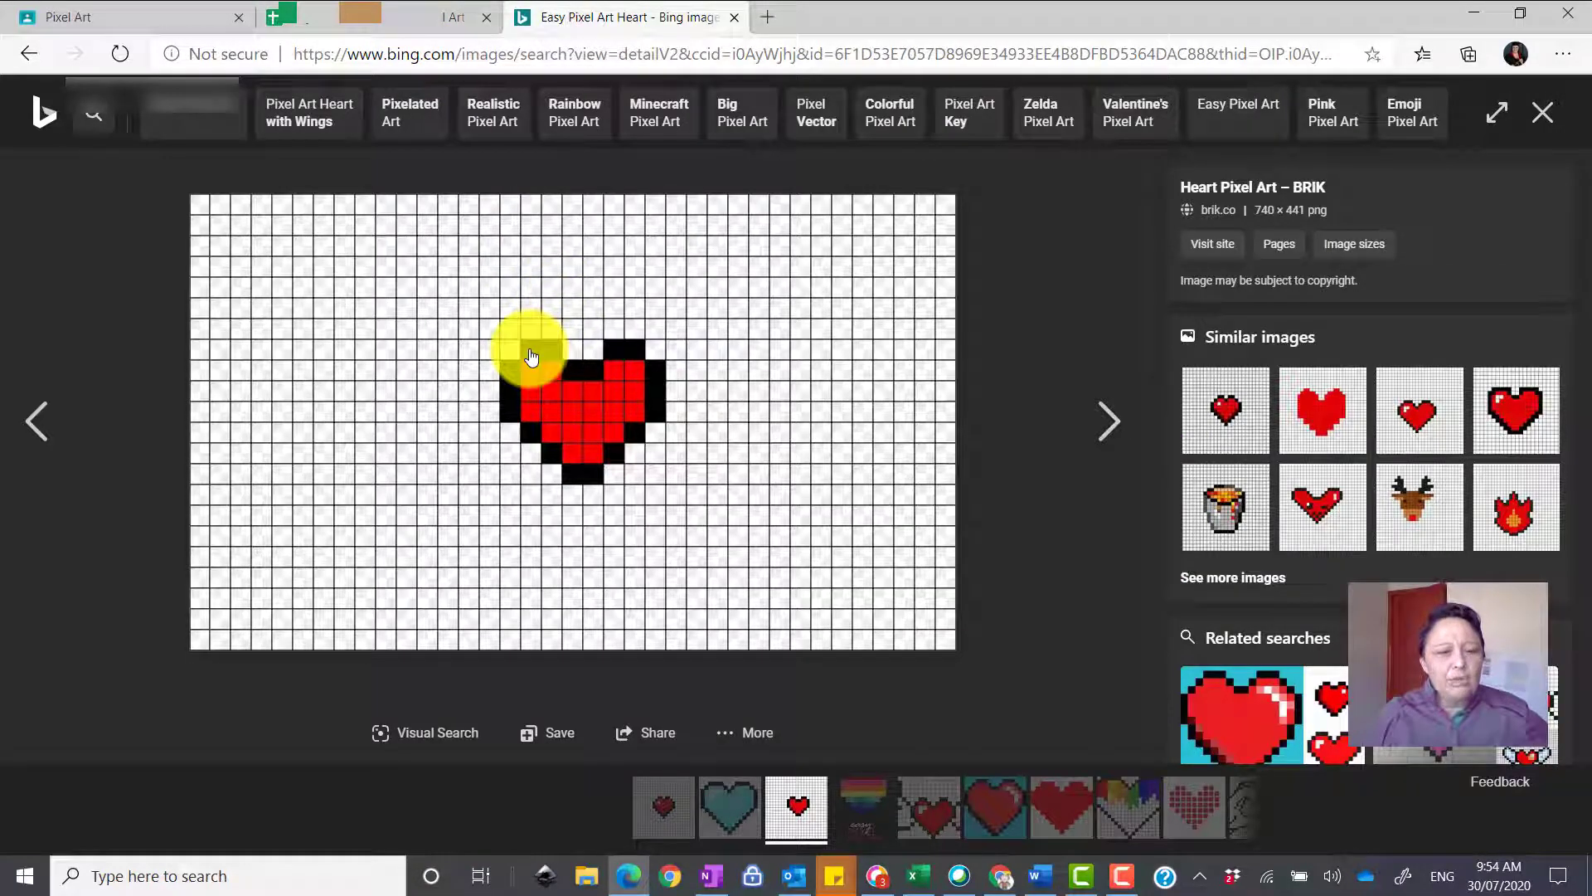
left_click(383, 25)
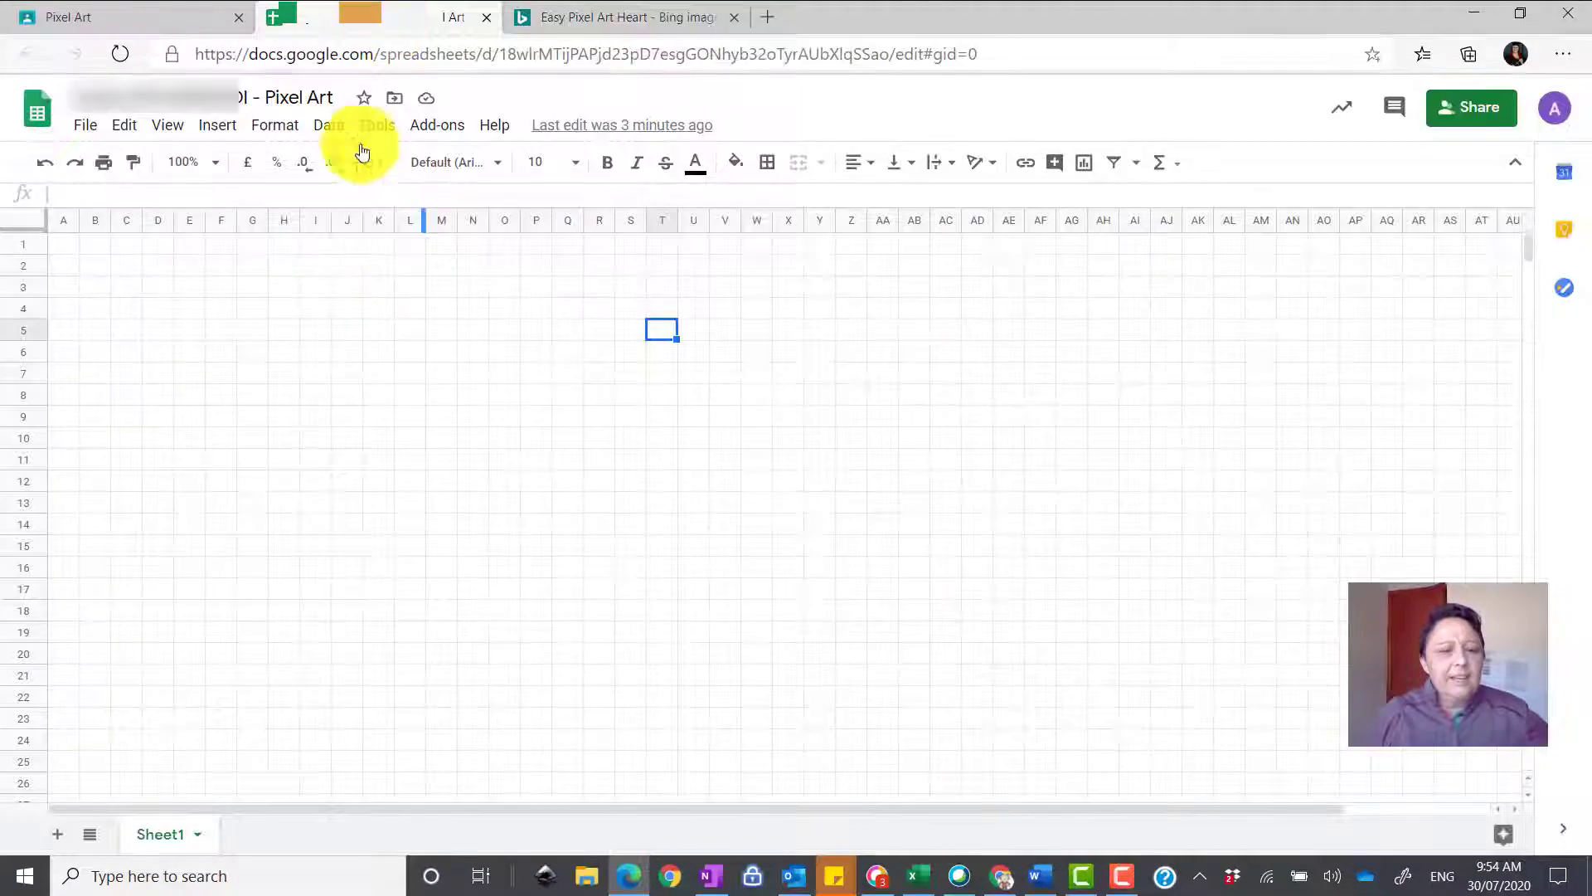
left_click(348, 332)
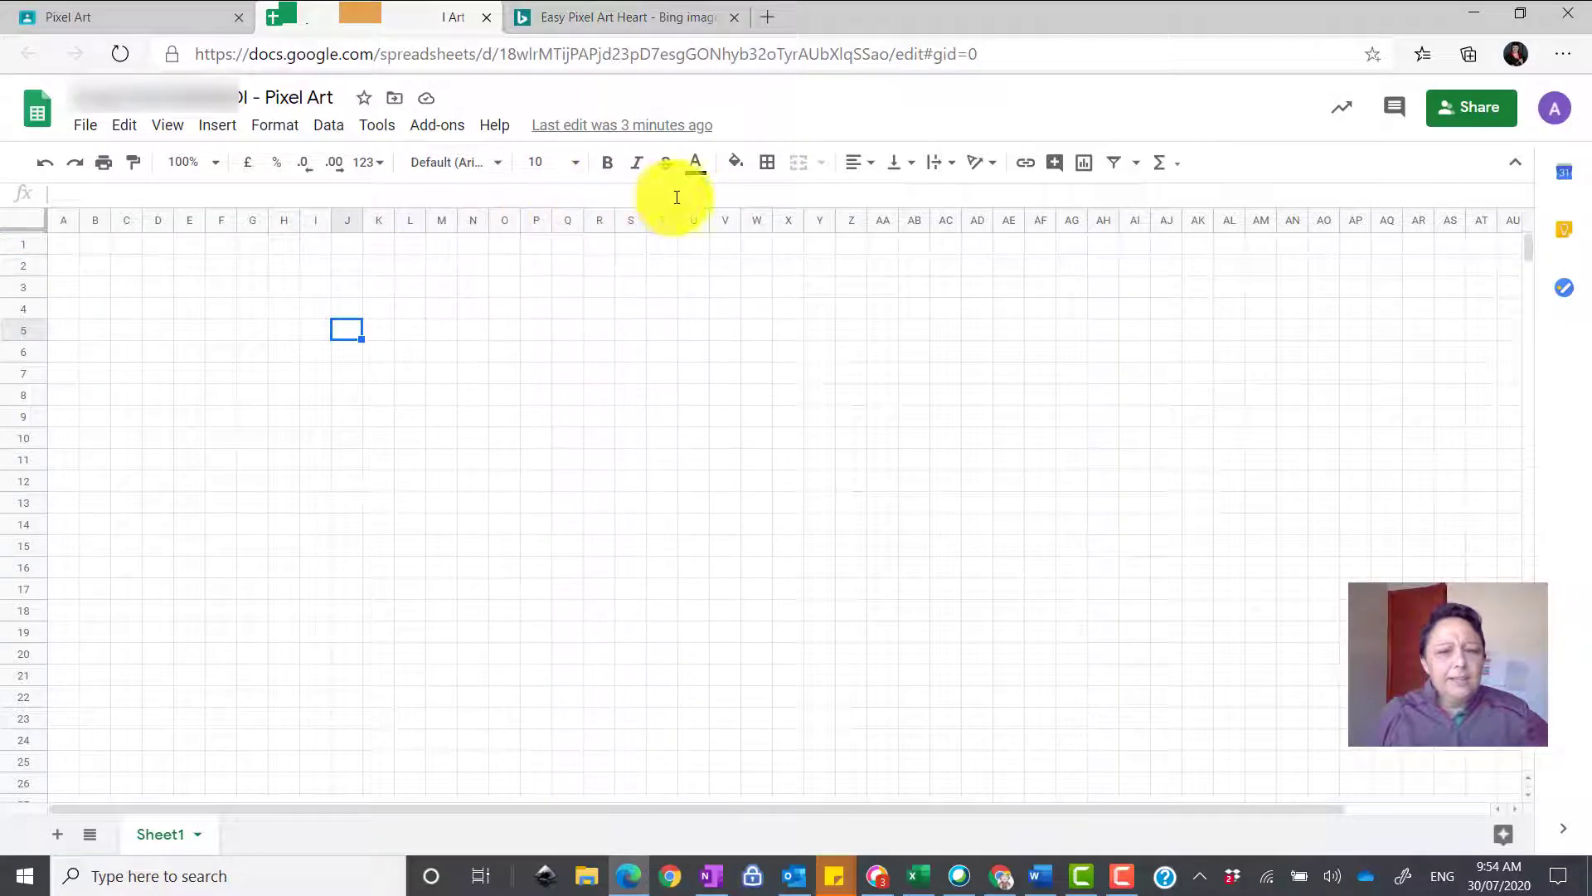
left_click(736, 170)
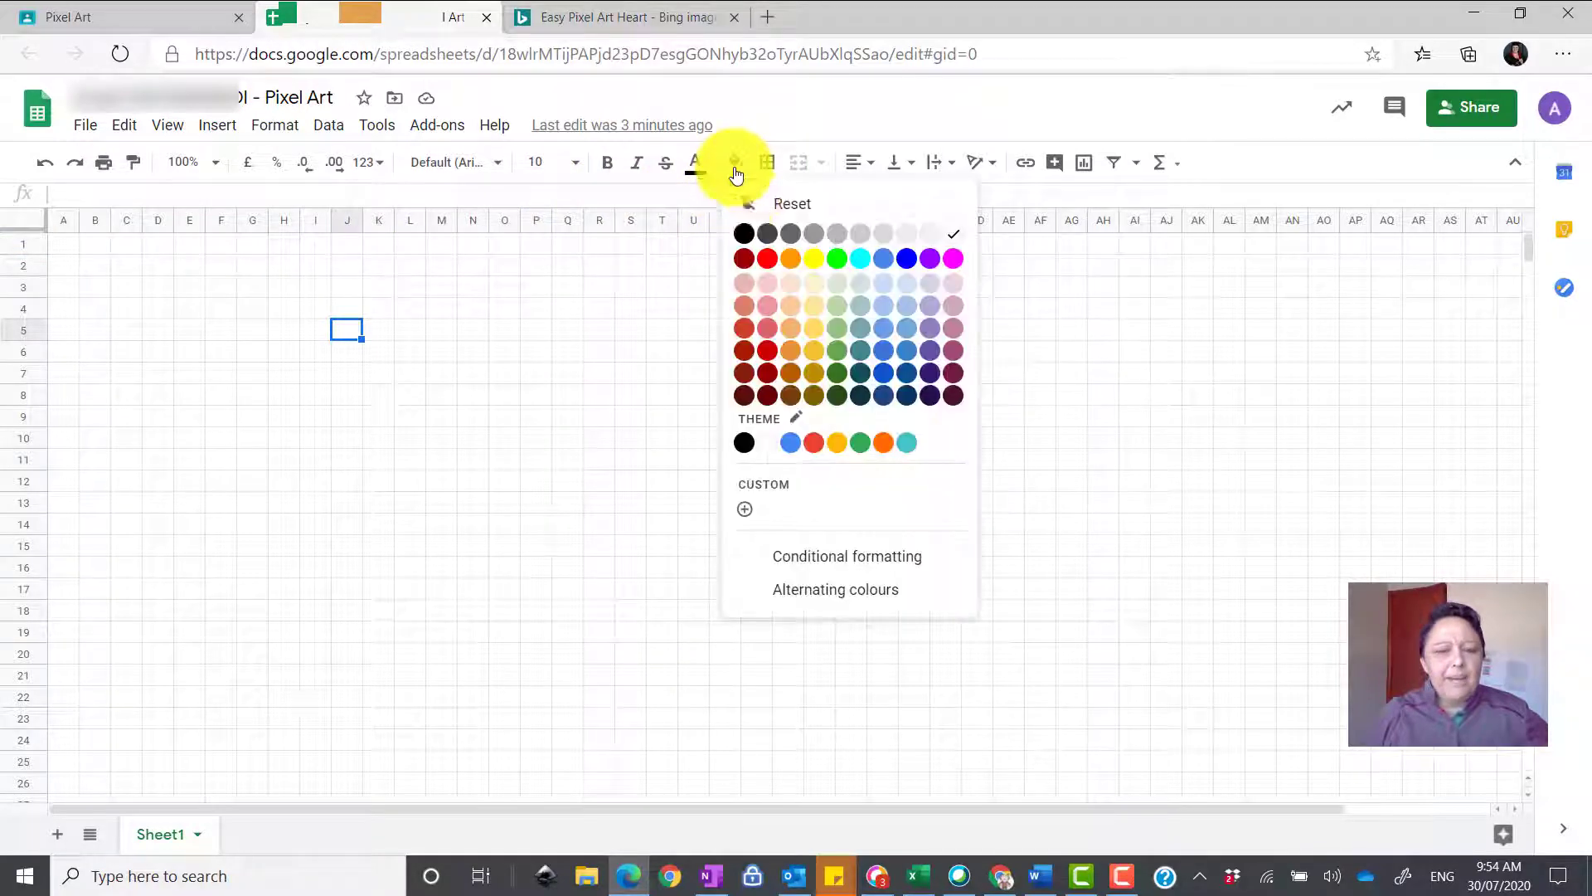
left_click(744, 233)
left_click(382, 331)
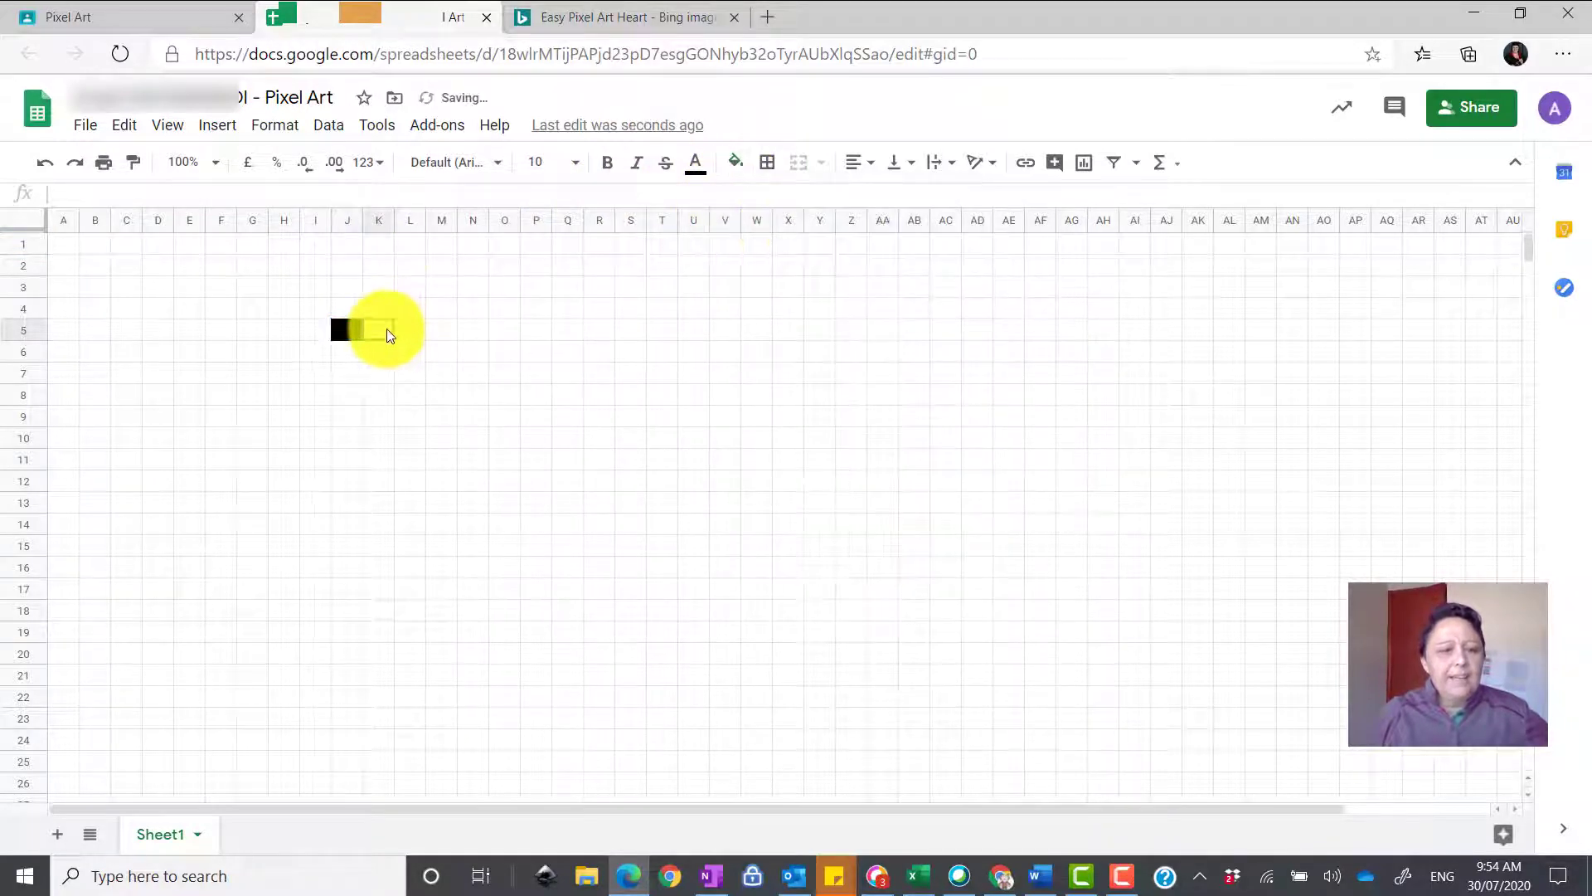
left_click(736, 162)
left_click(750, 240)
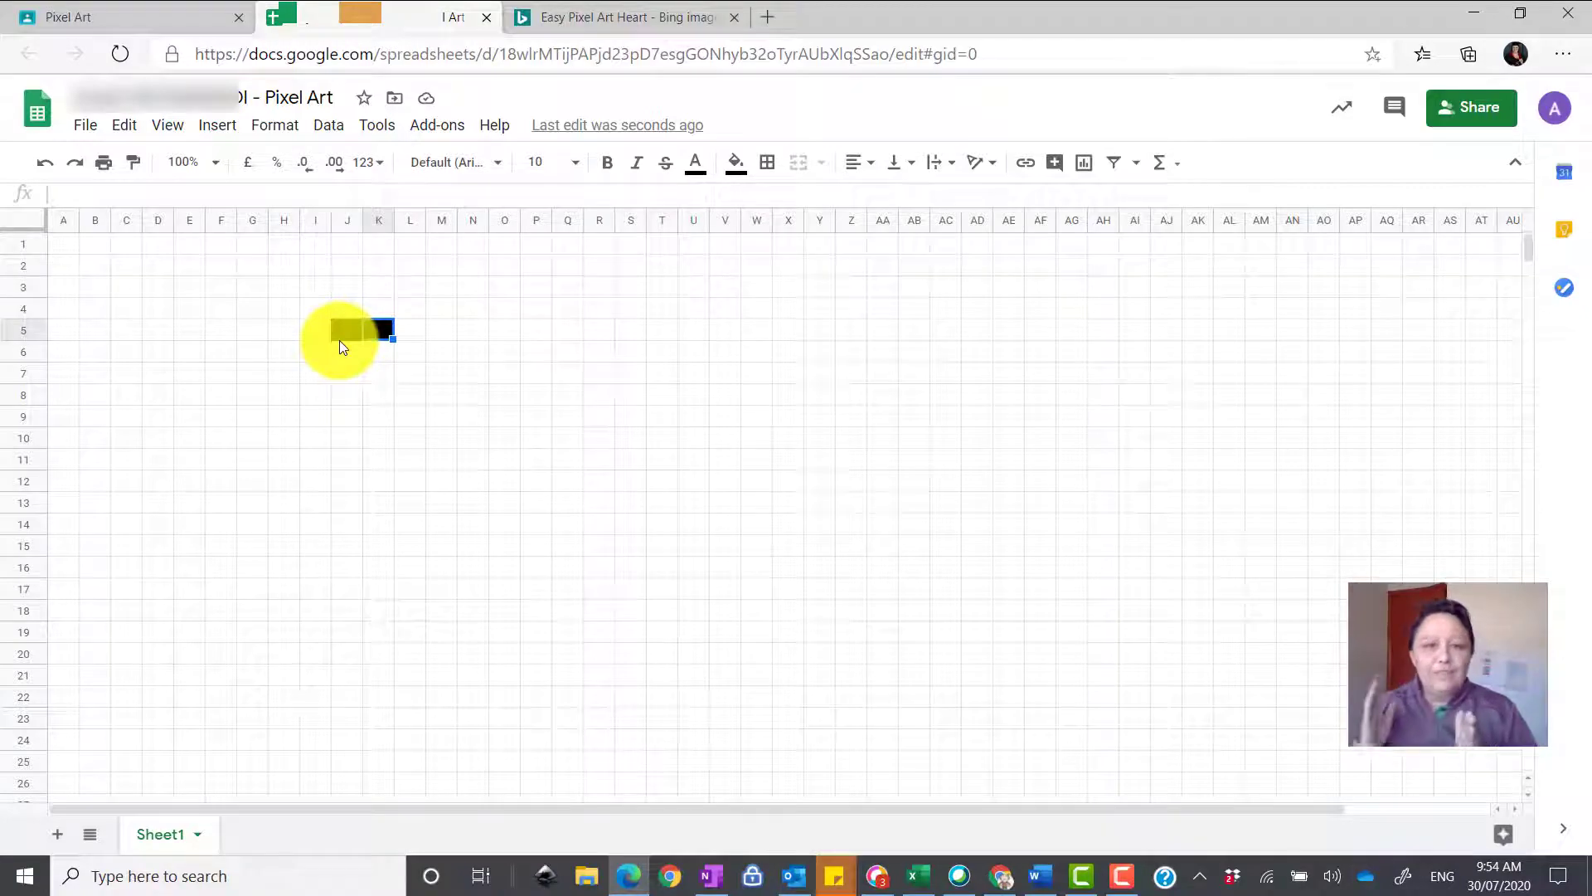
Check the heart reference image and fill cells J6 and K6 red beneath the black outline cells
left_click(590, 23)
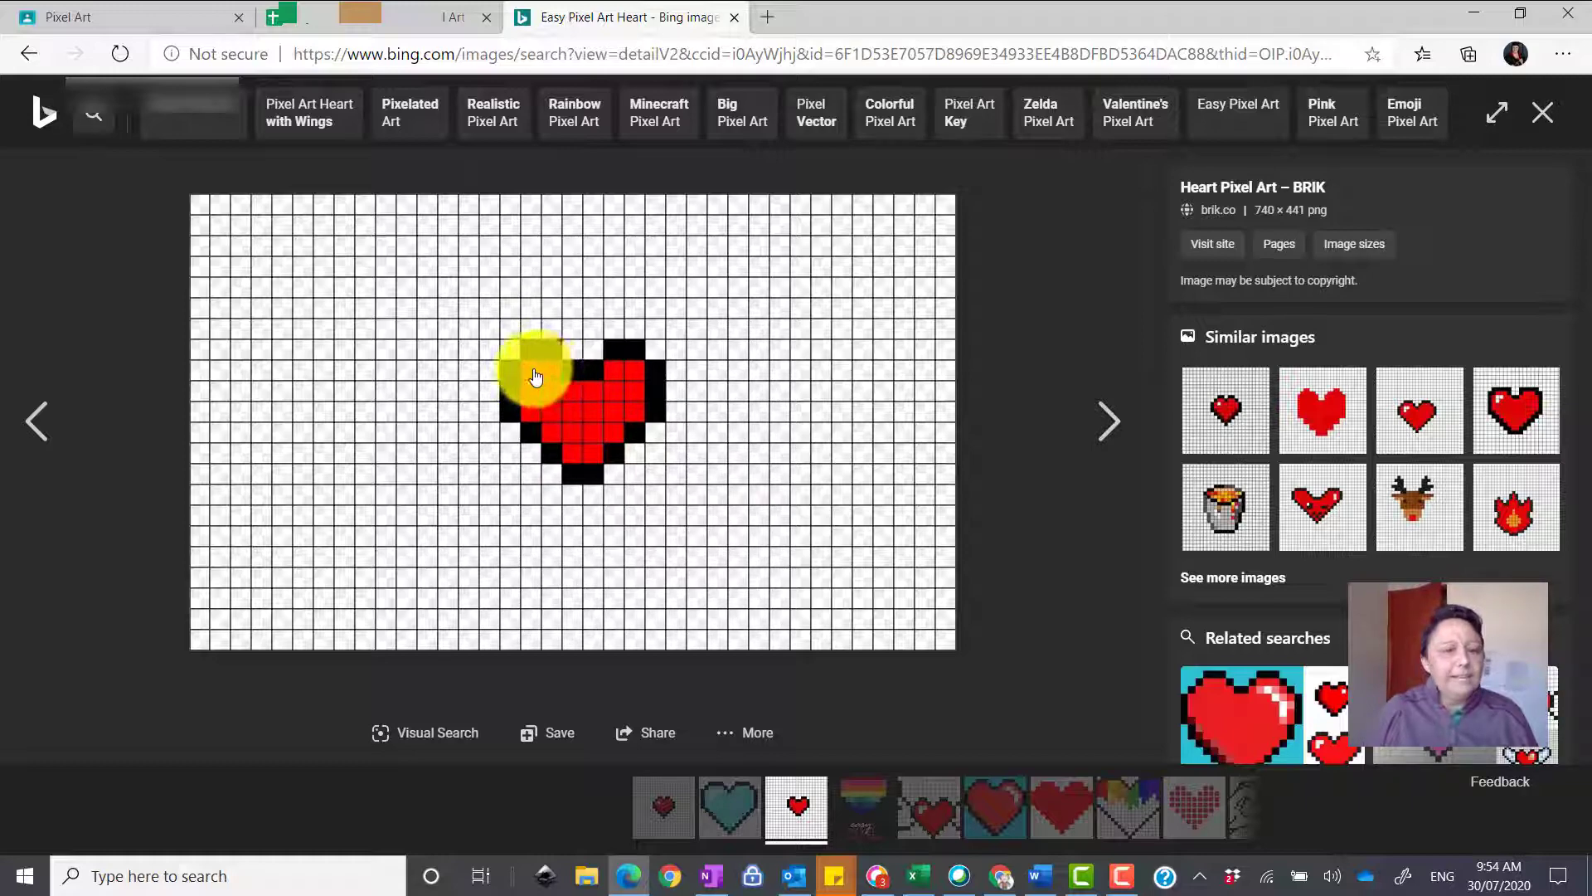
left_click(406, 28)
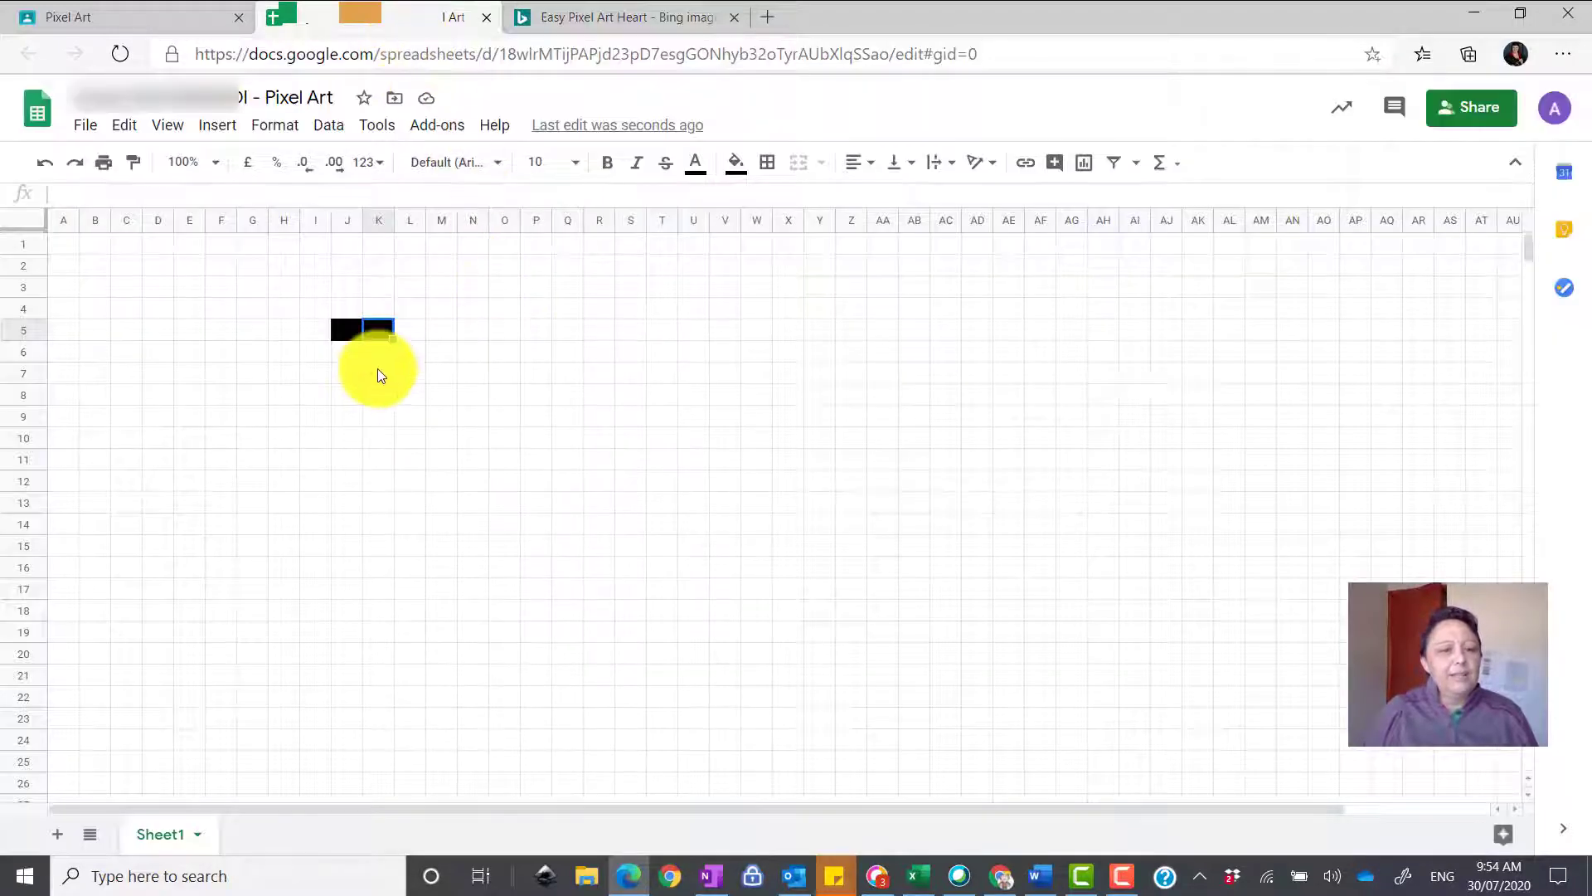
left_click(346, 351)
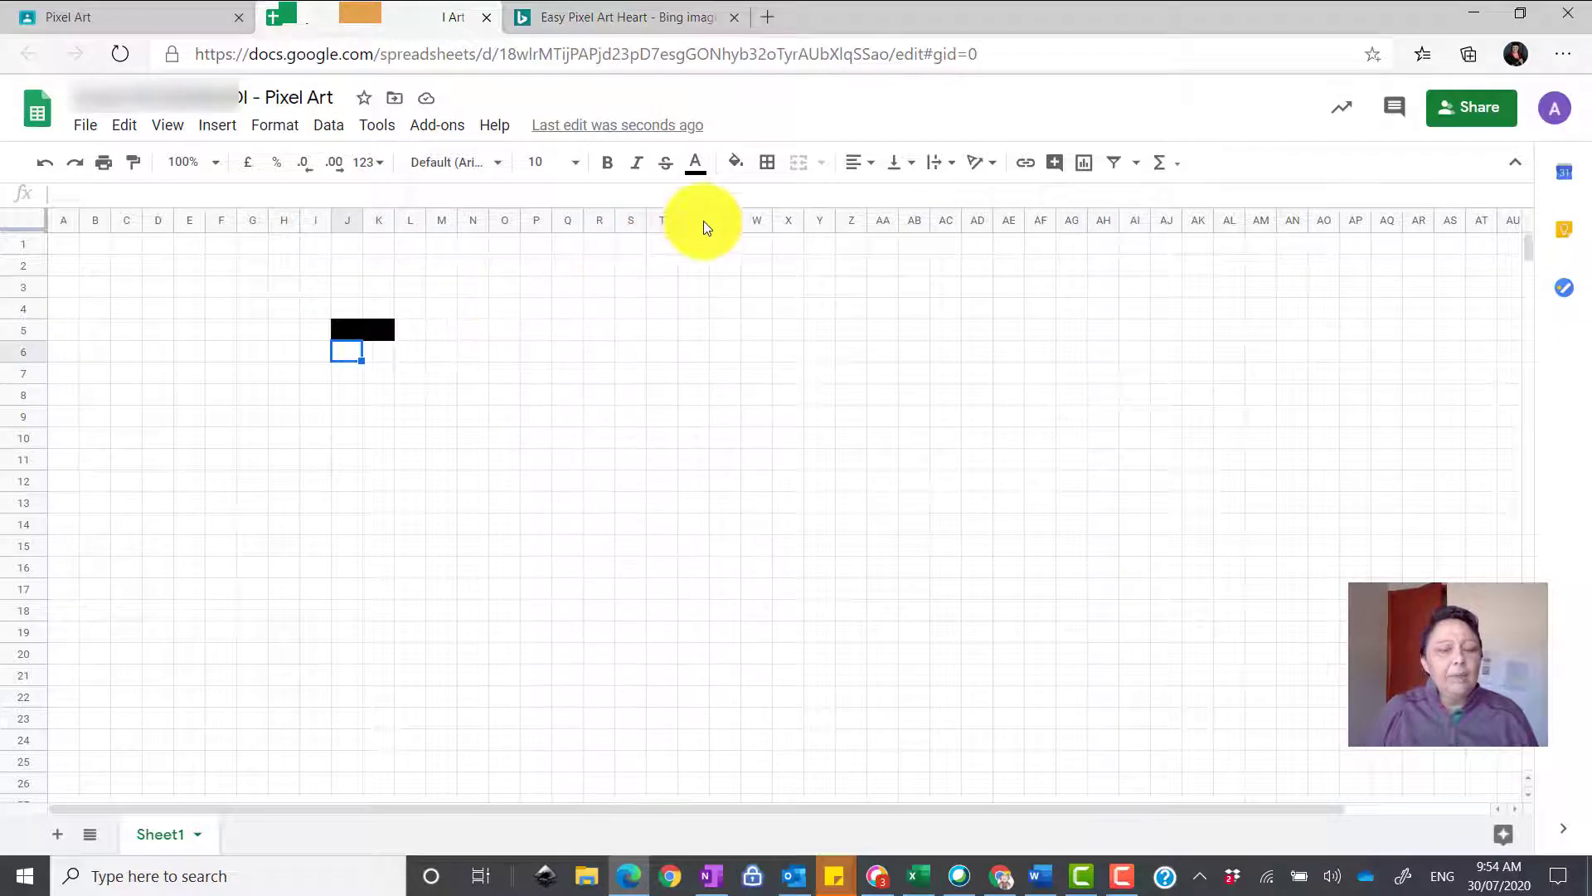
left_click(734, 165)
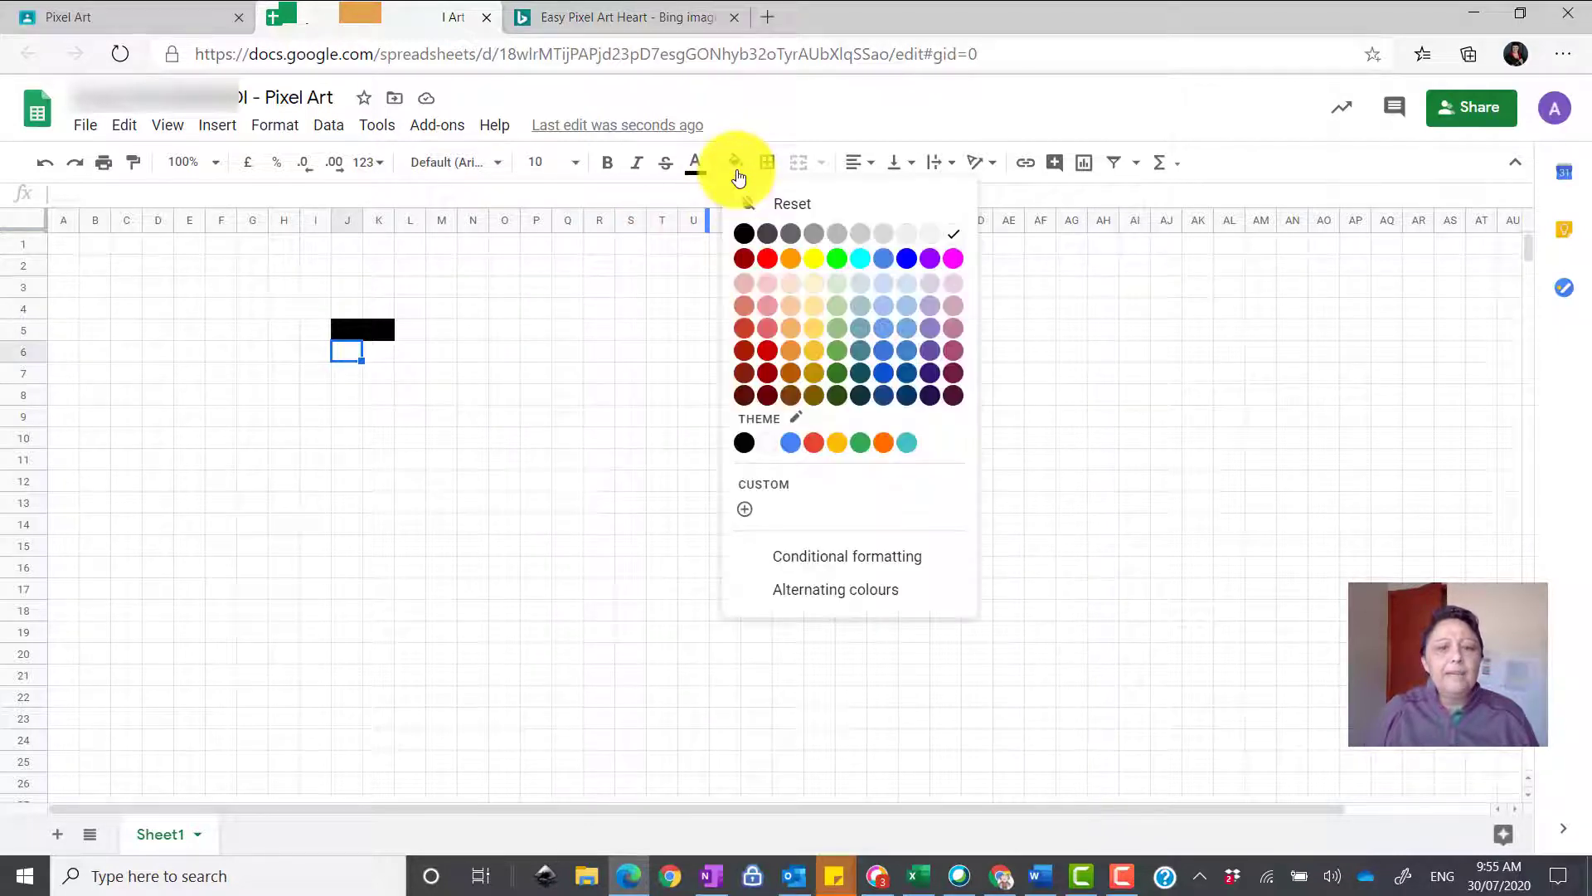
left_click(768, 262)
left_click(378, 352)
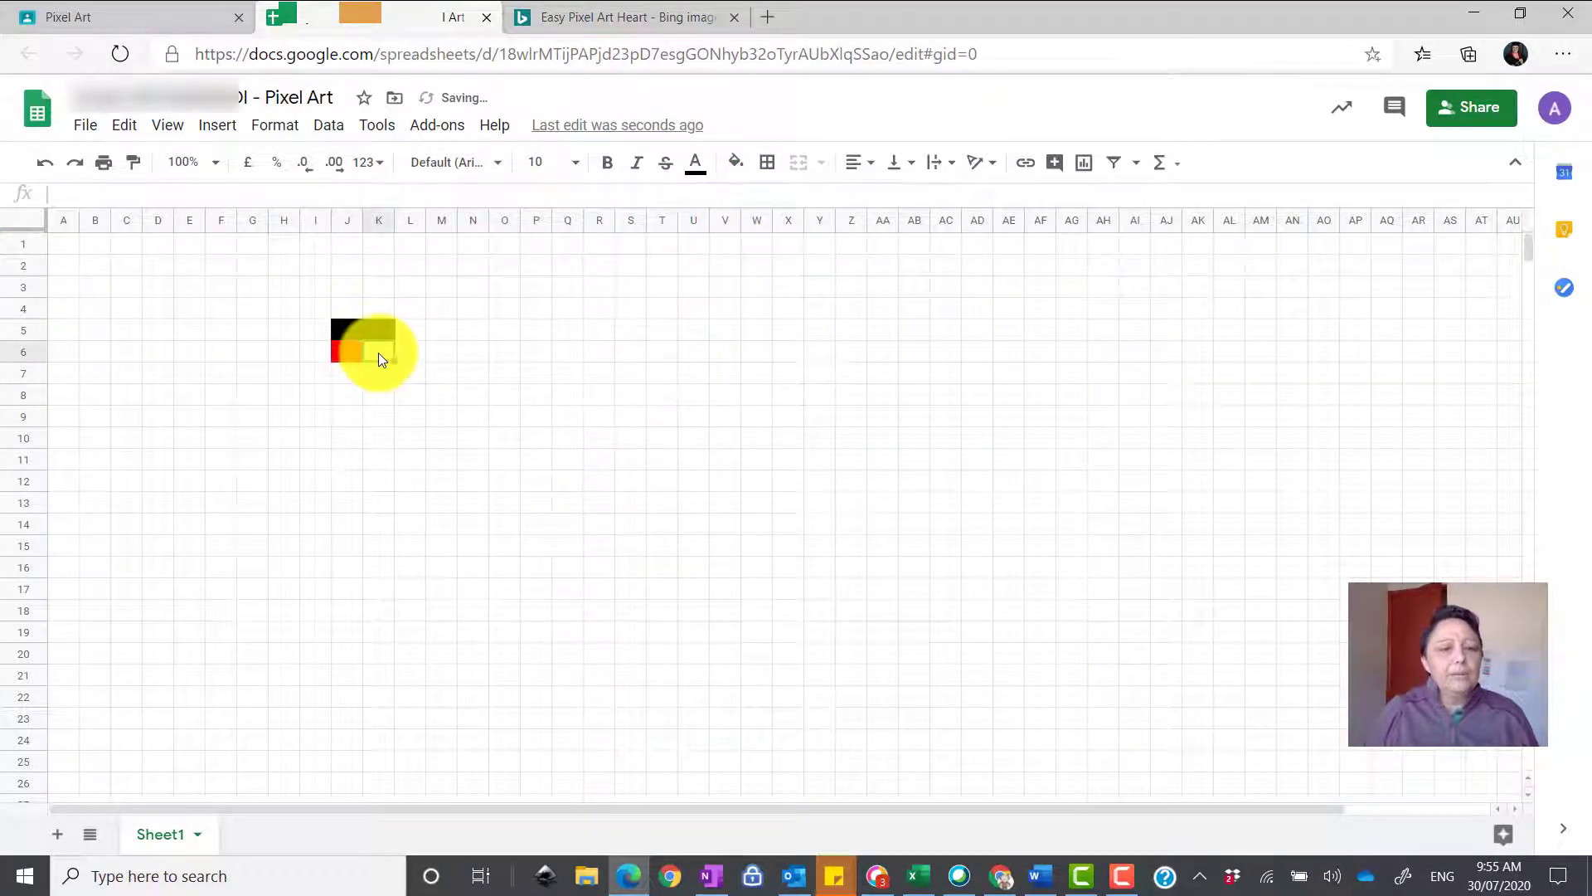
left_click(734, 165)
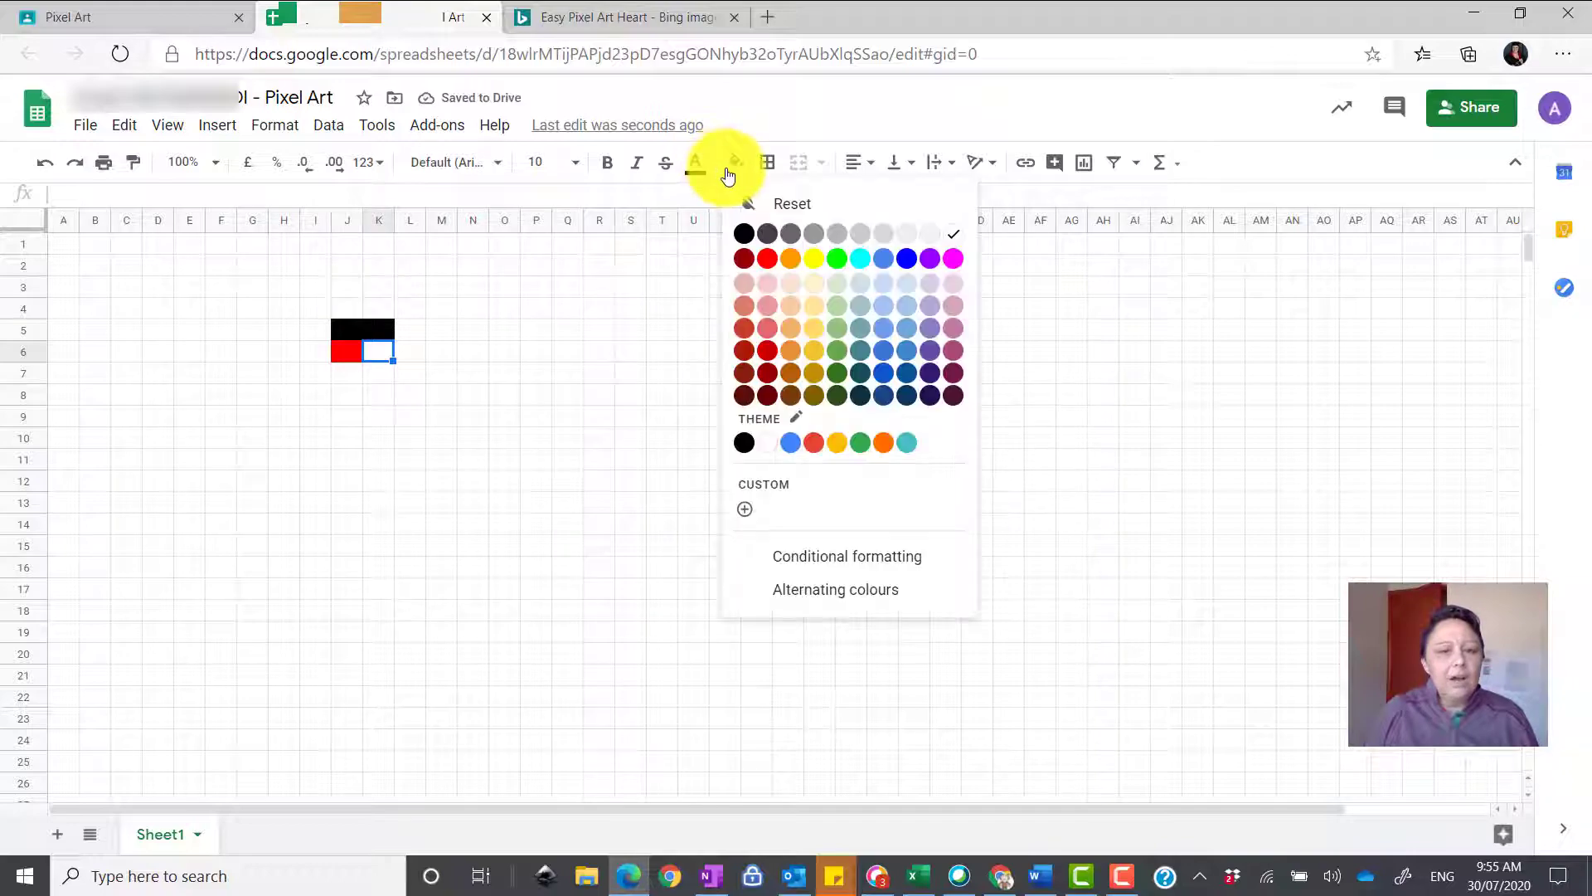
left_click(768, 258)
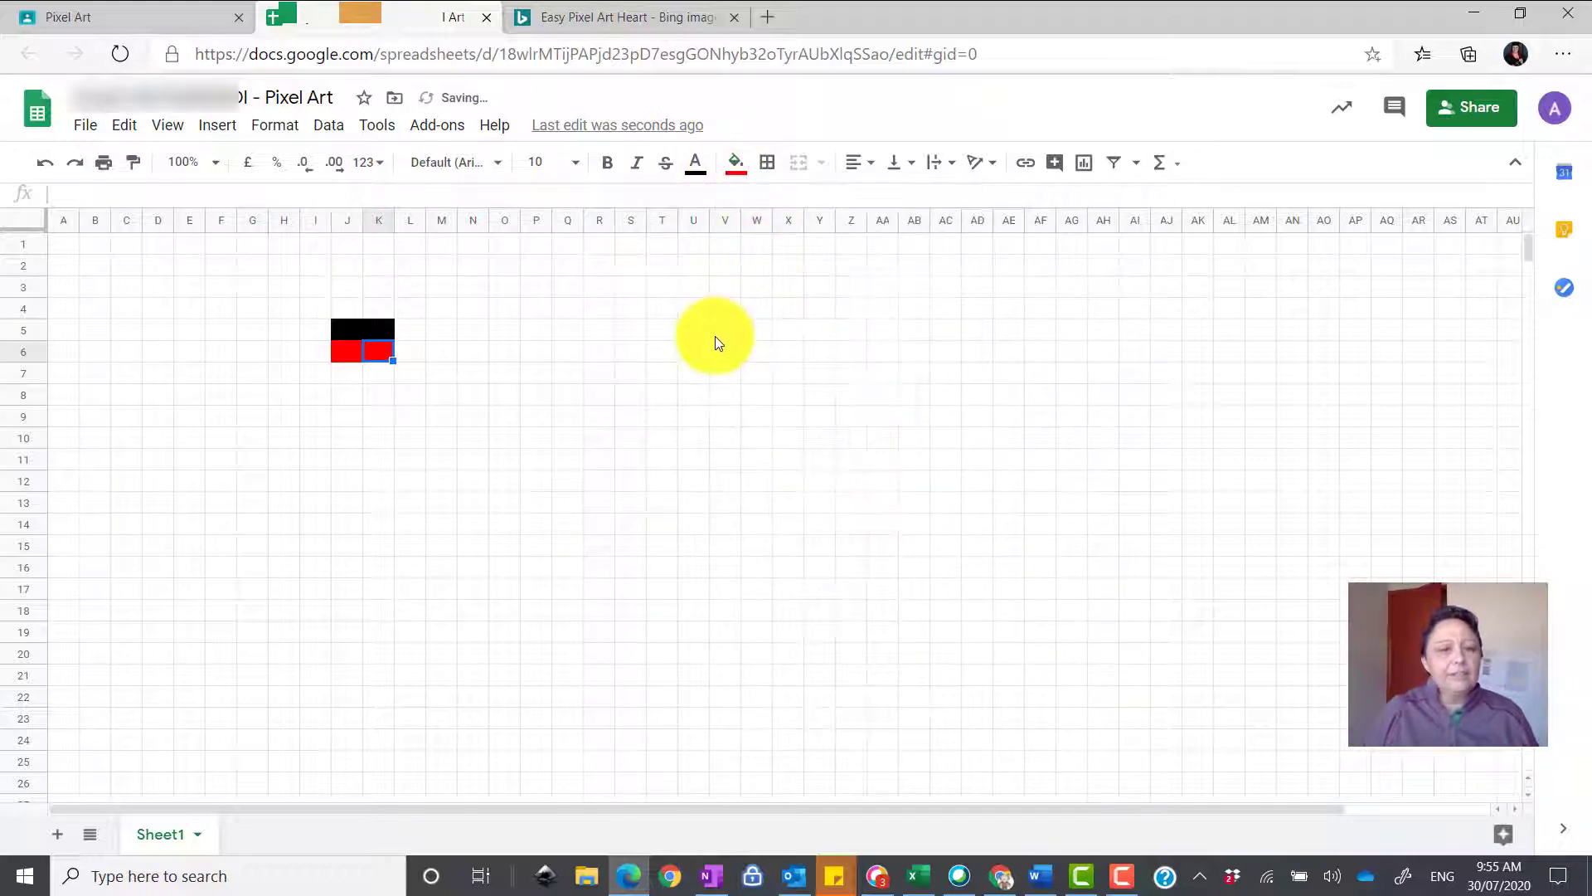
Compare with the heart reference again and fill cells I6 and L6 black on either side of the red cells
left_click(614, 17)
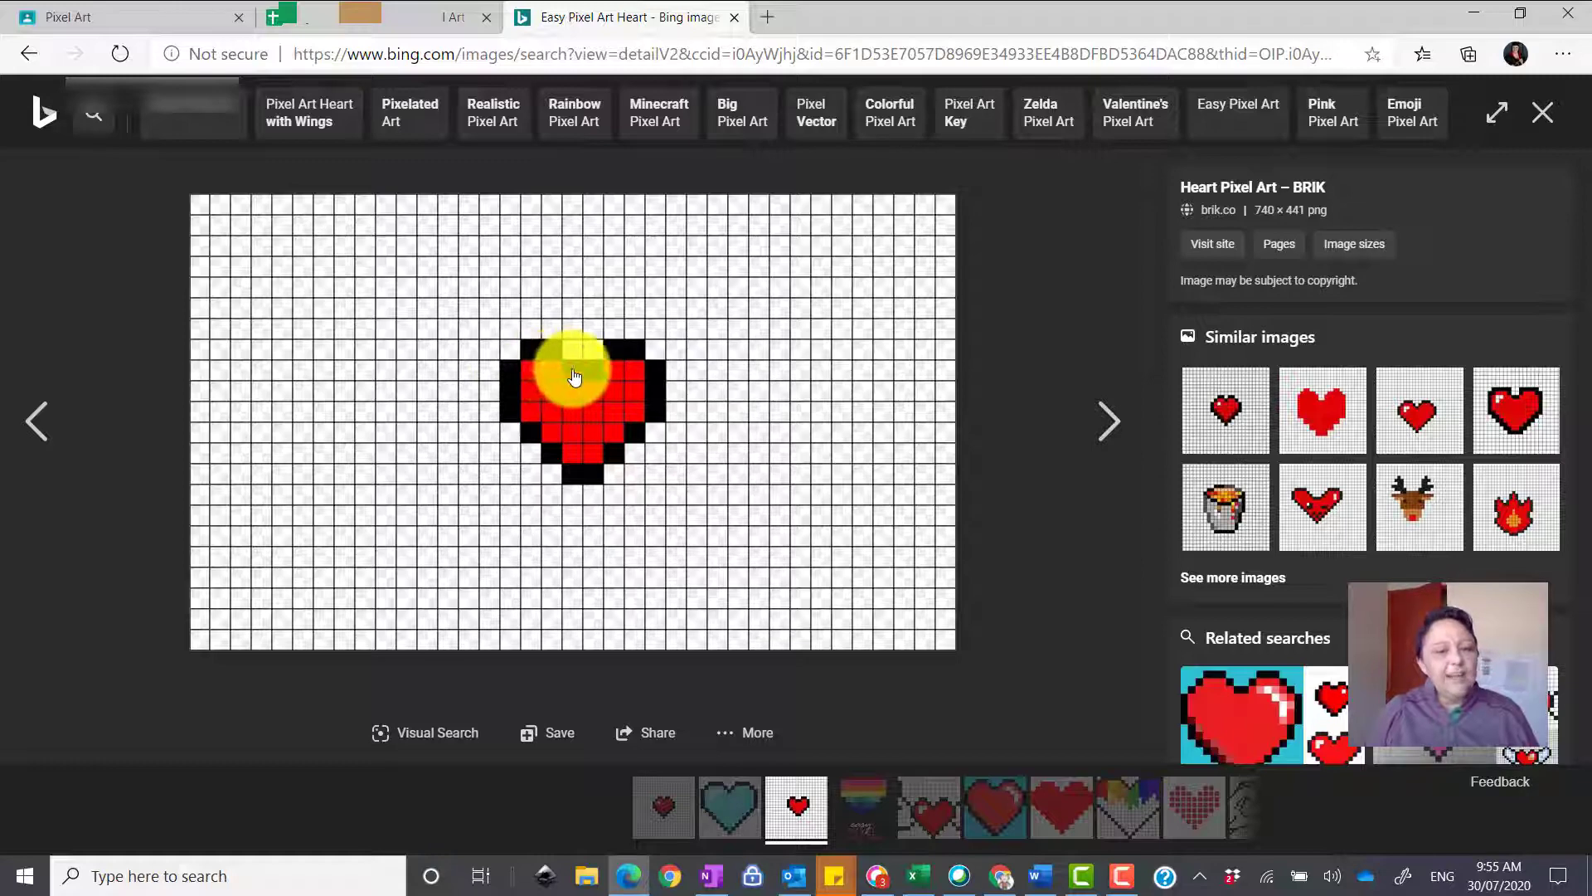
left_click(430, 23)
left_click(317, 355)
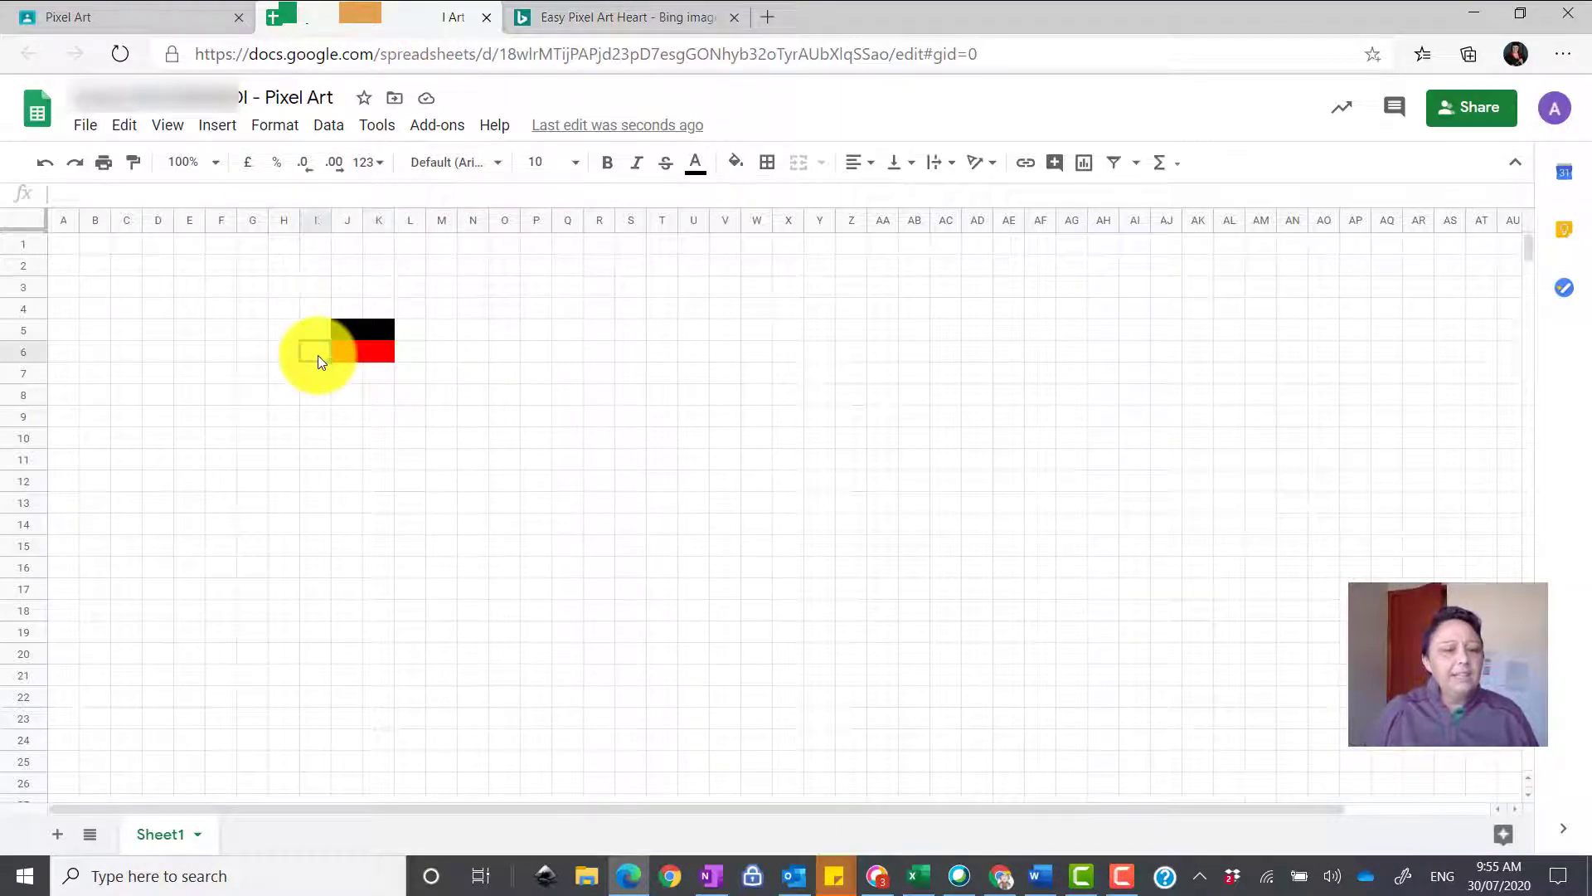
left_click(735, 163)
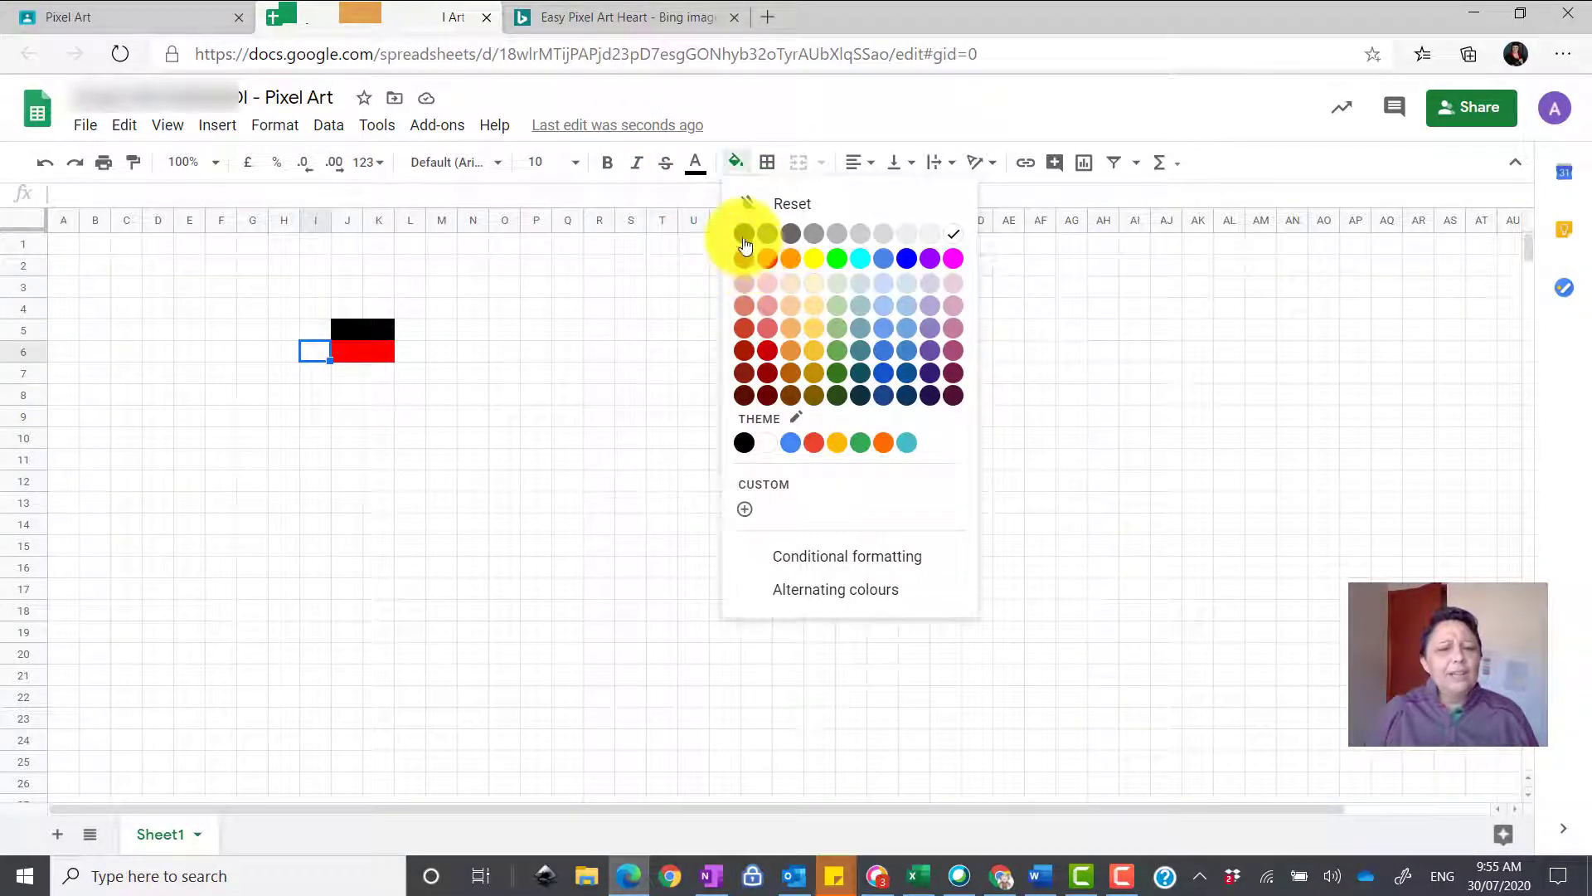
left_click(744, 233)
left_click(408, 353)
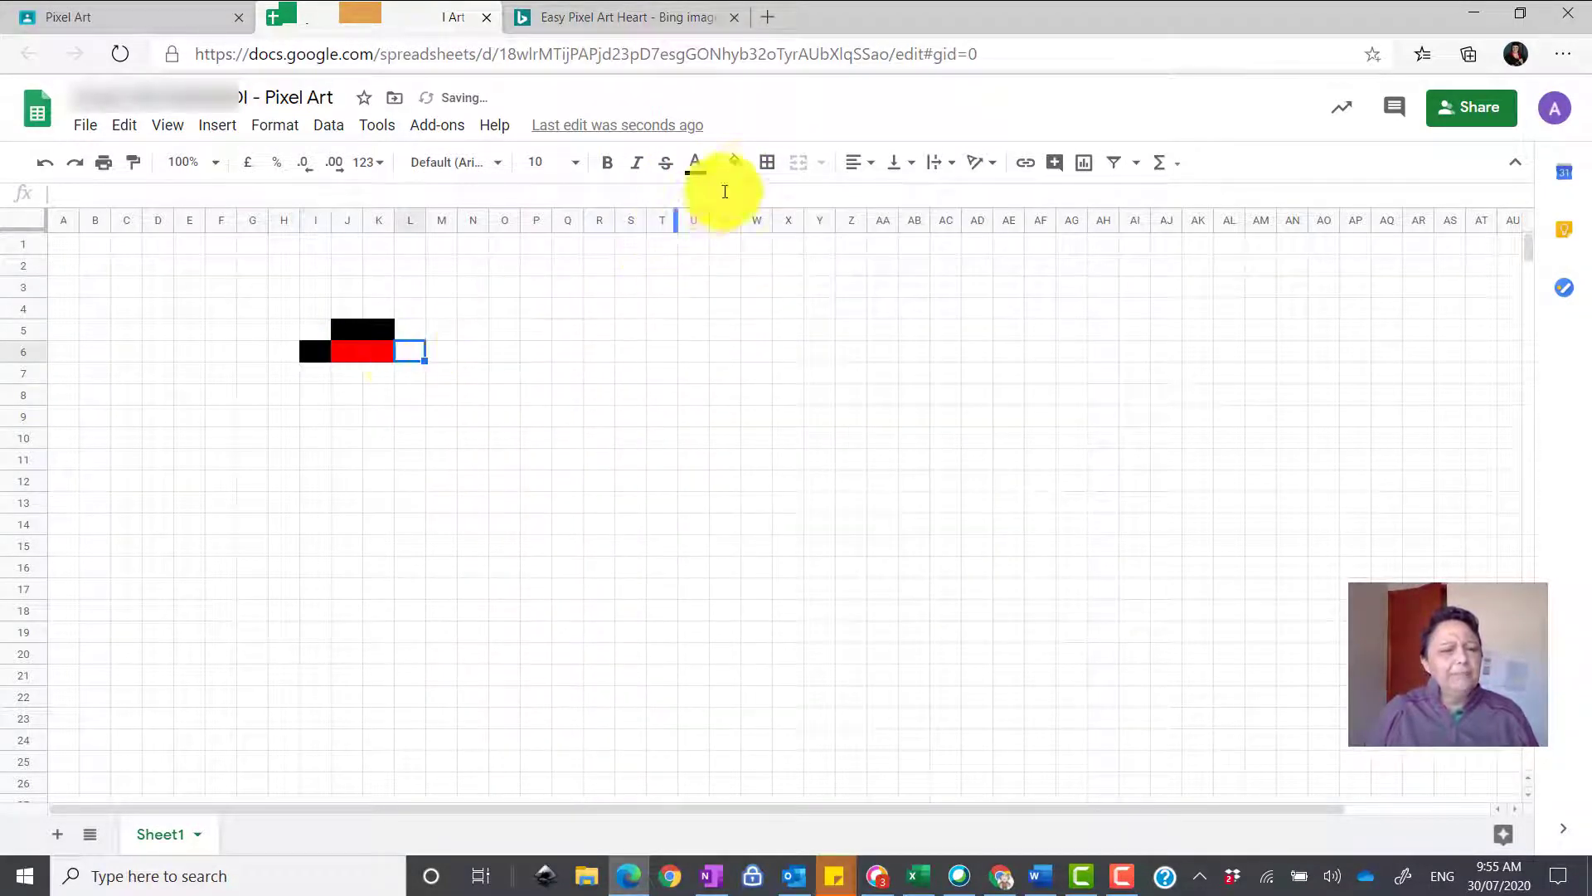
left_click(736, 166)
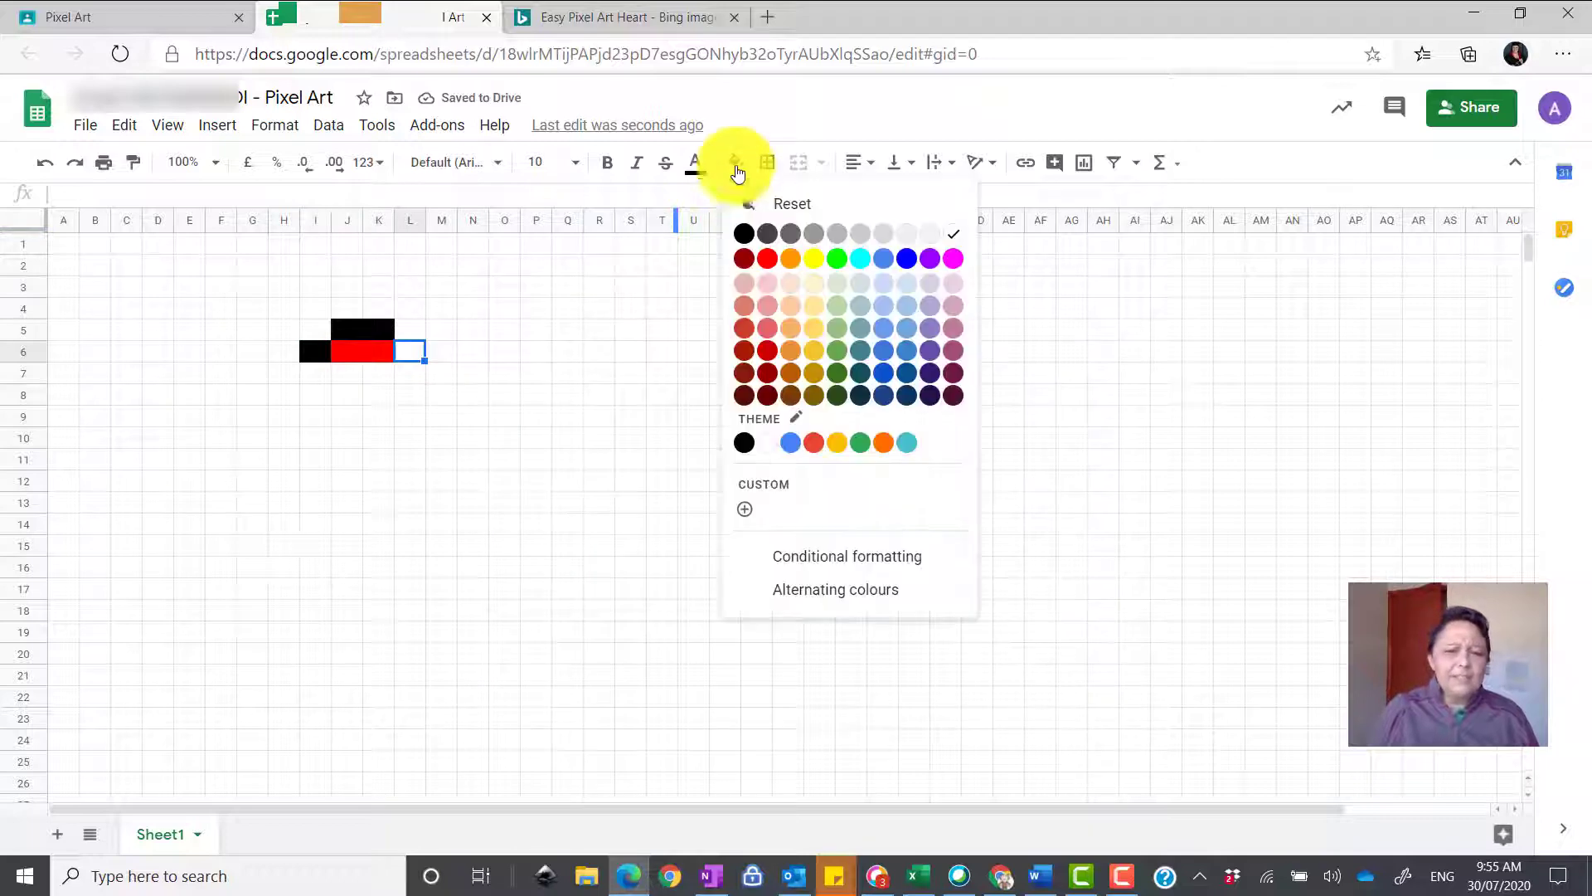
left_click(744, 234)
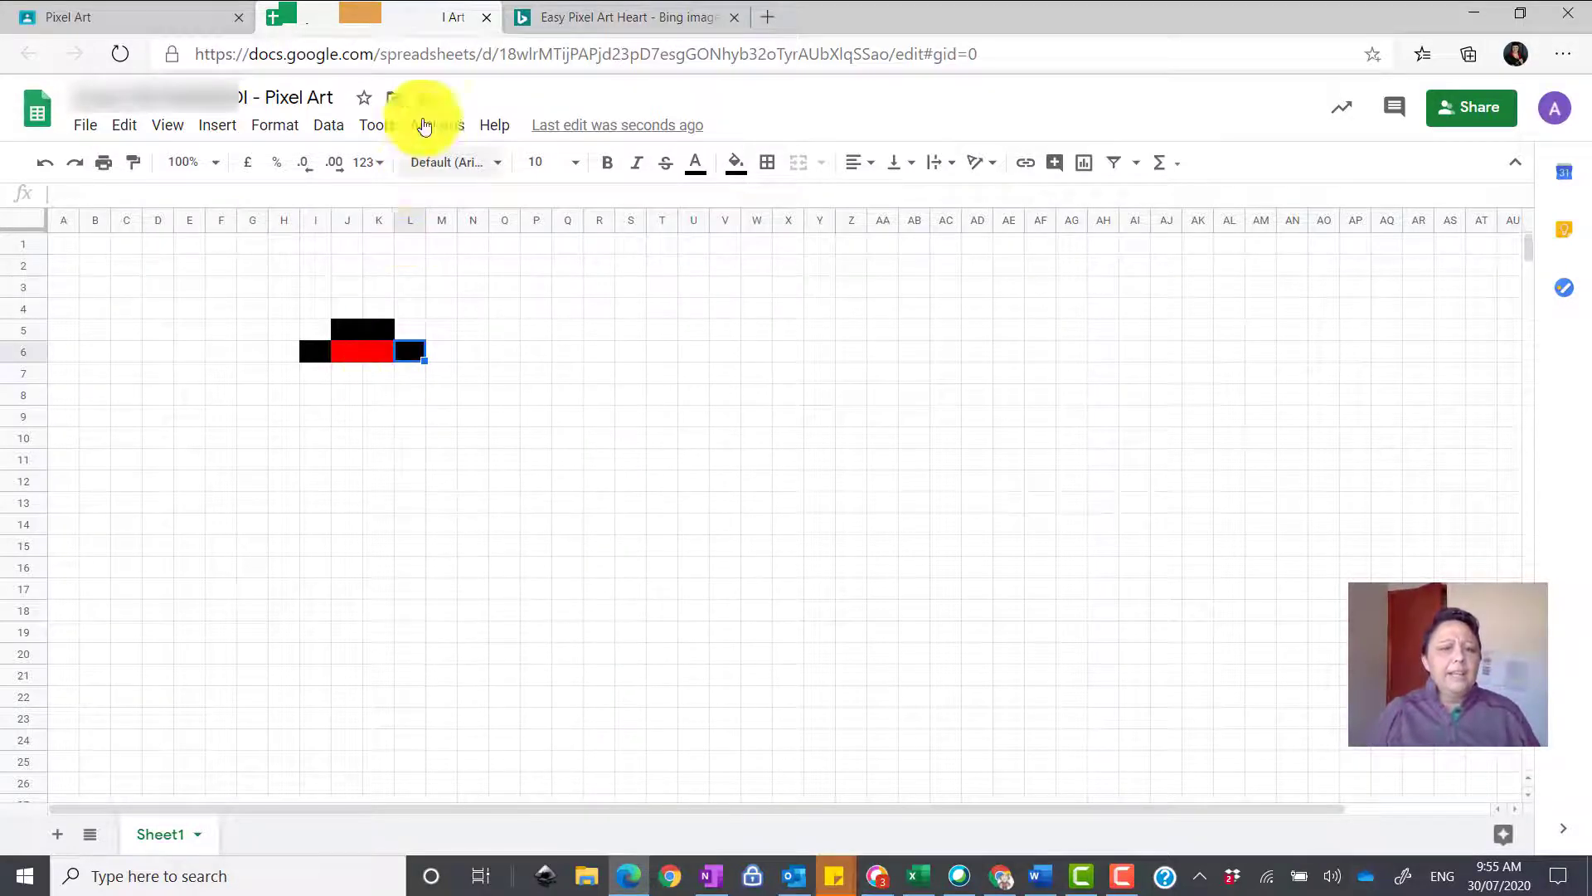
Check the heart reference image and fill cells I7 and I8 black to extend the heart's outer edge down
left_click(620, 25)
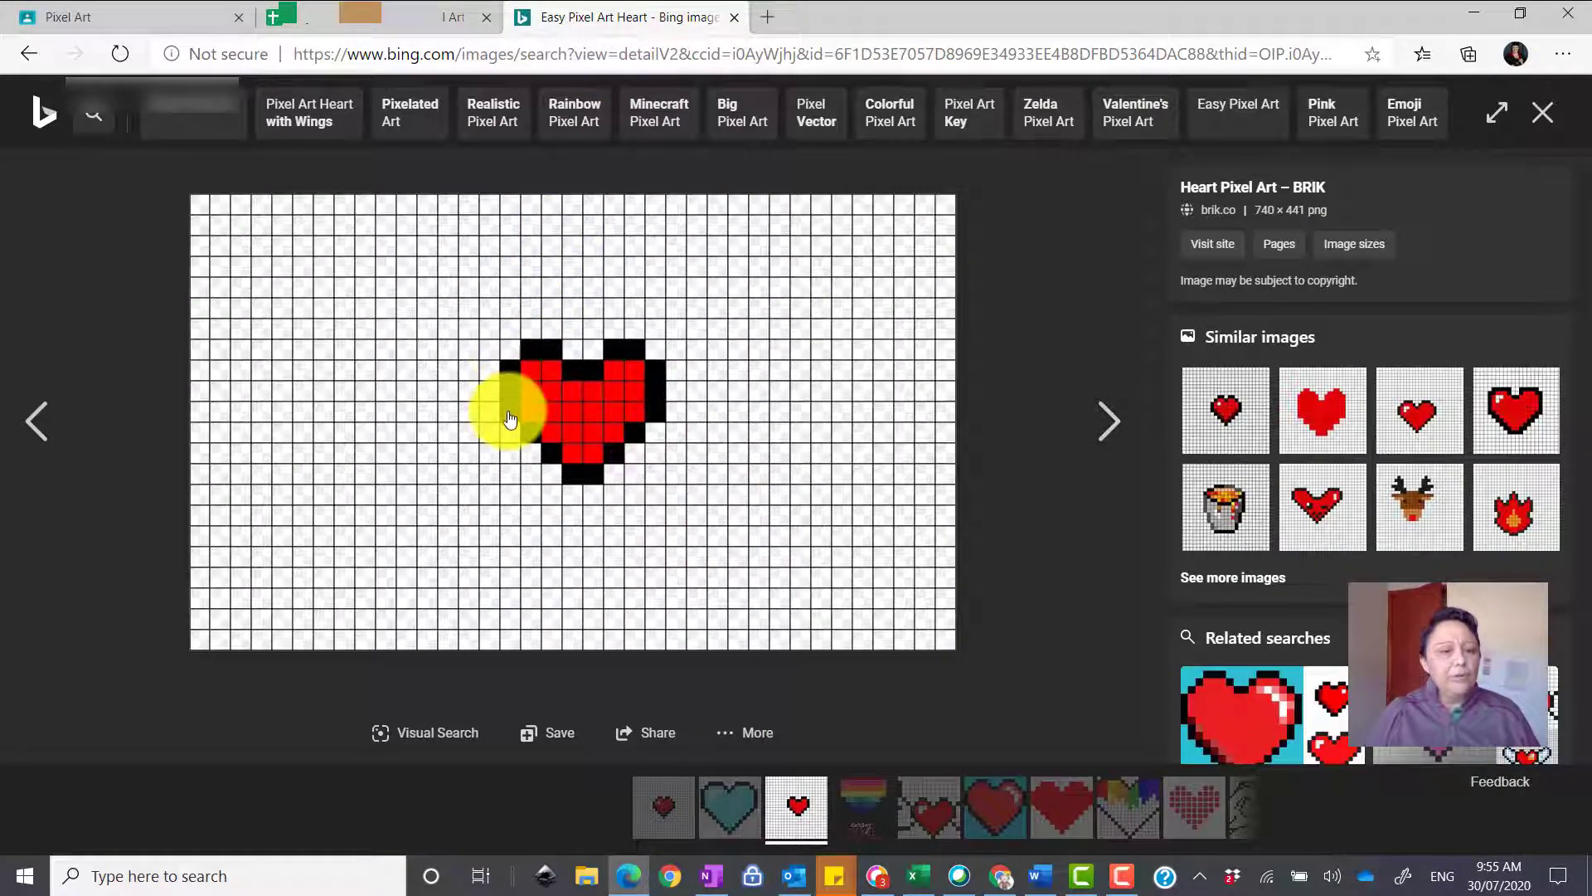
left_click(419, 25)
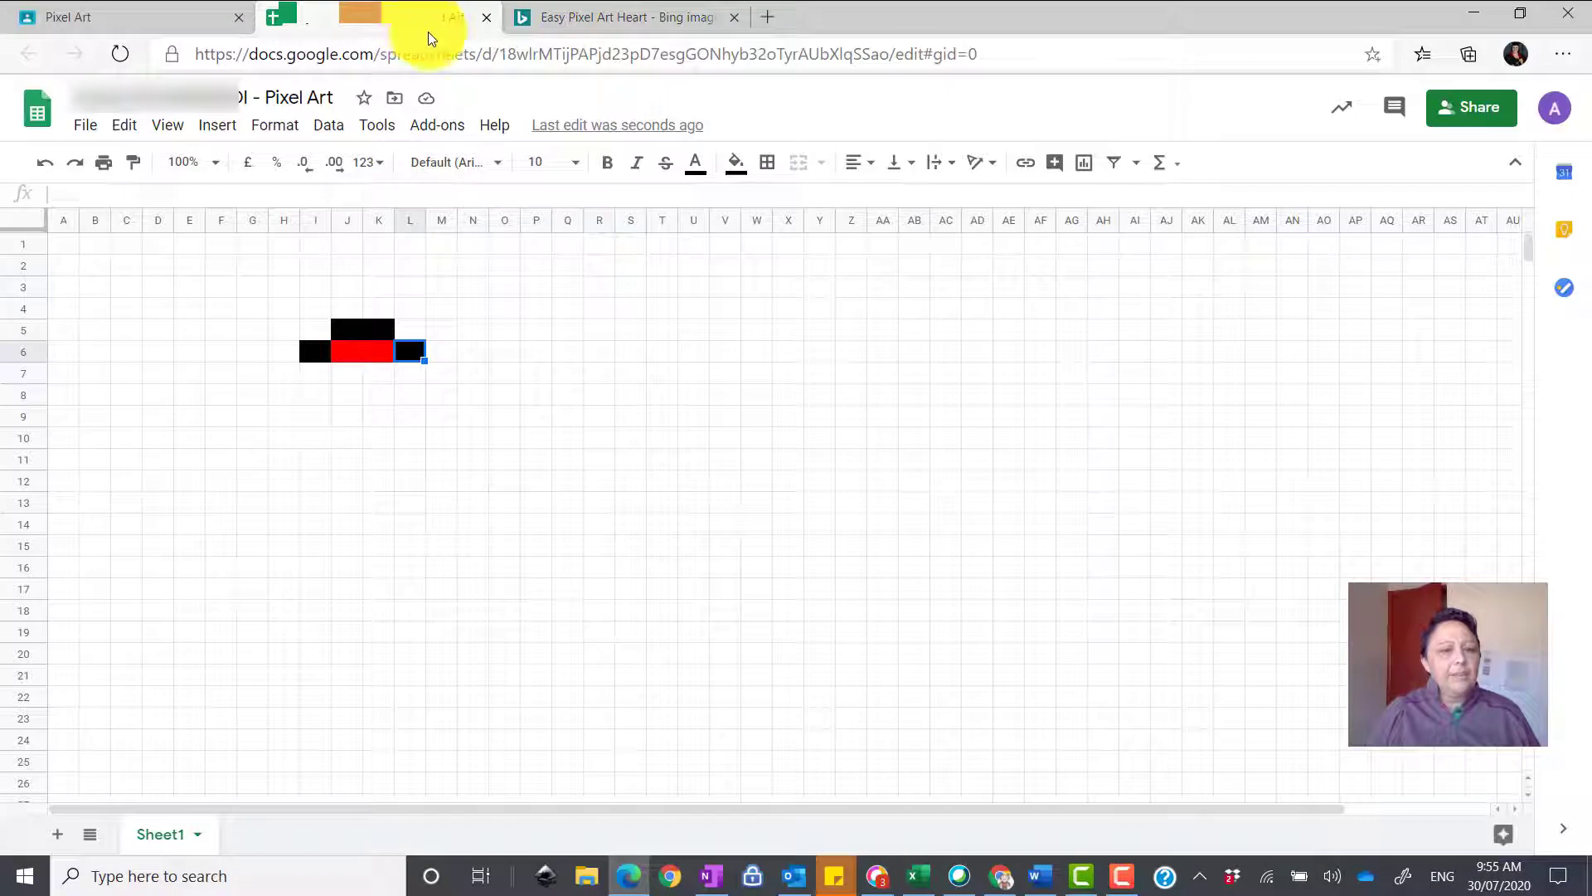
left_click(313, 370)
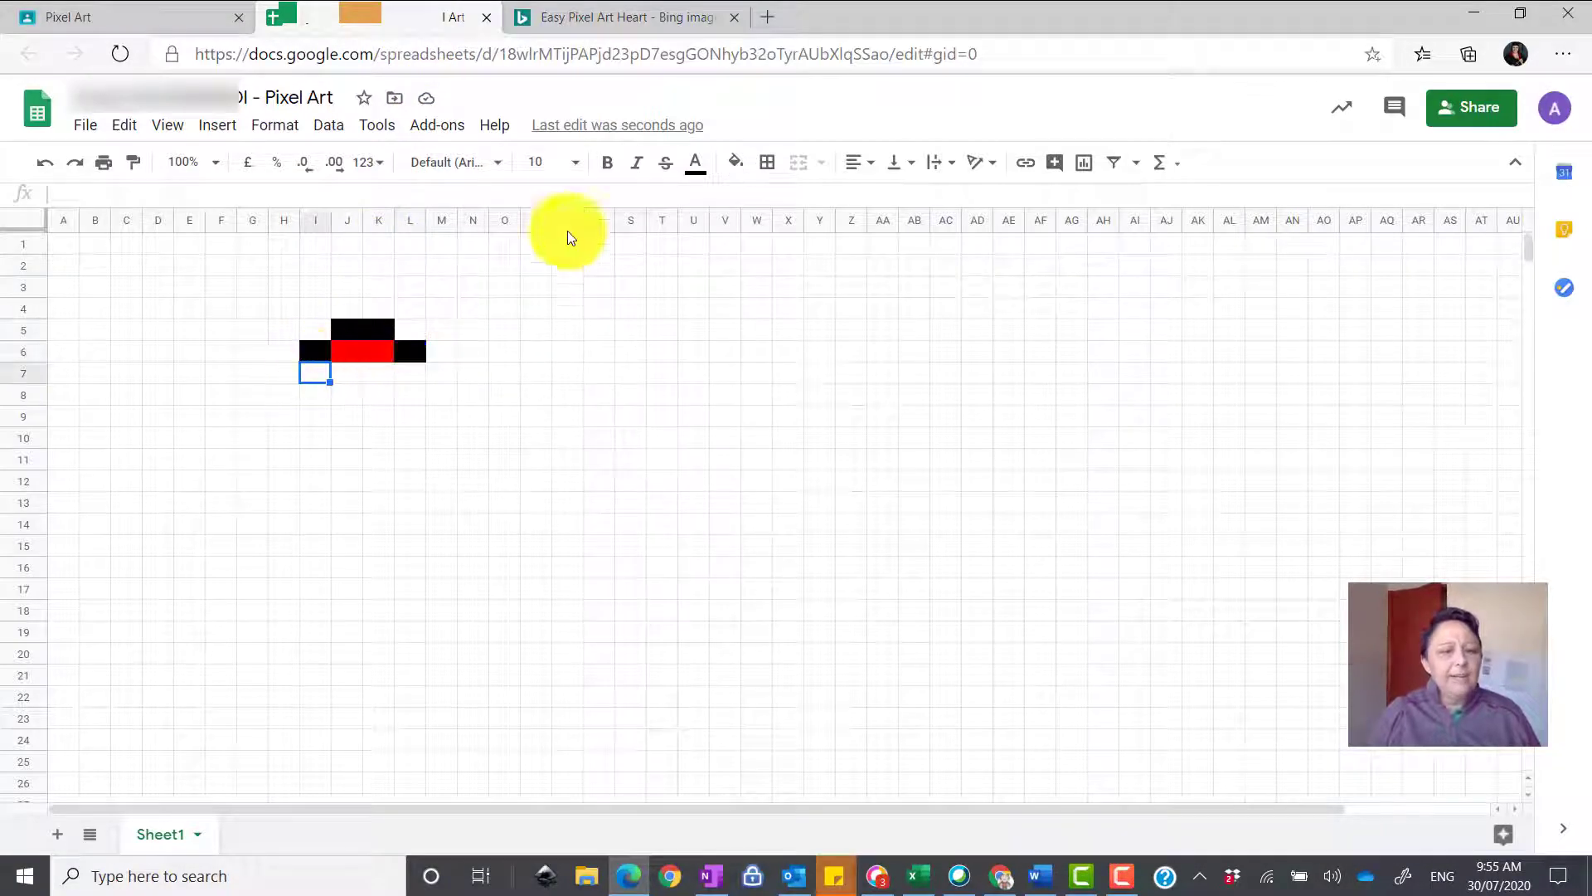
left_click(738, 166)
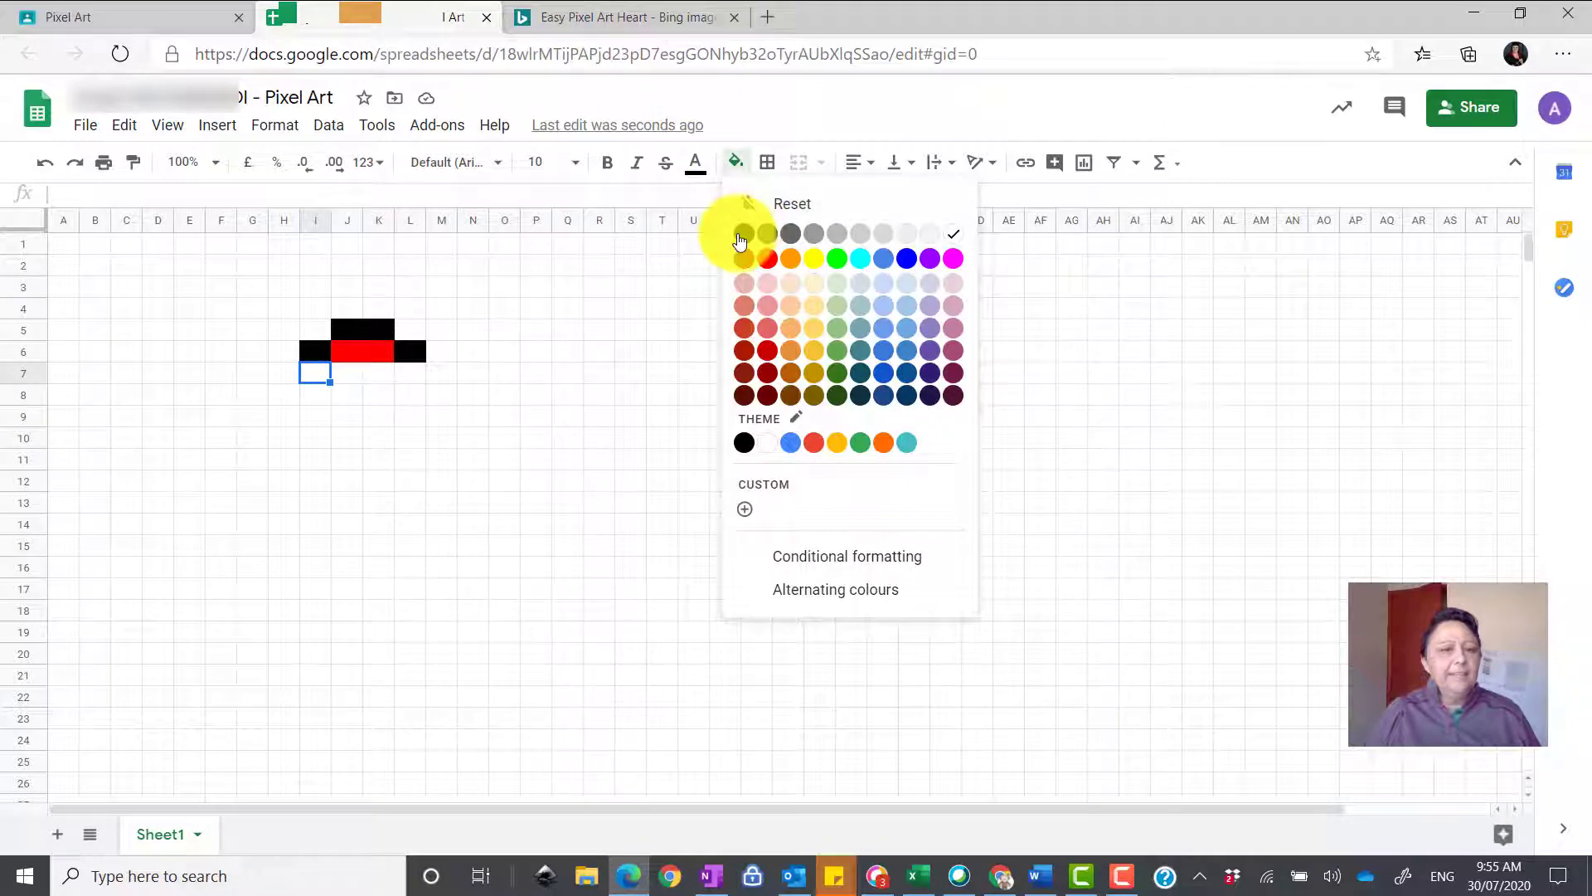
left_click(740, 226)
left_click(317, 393)
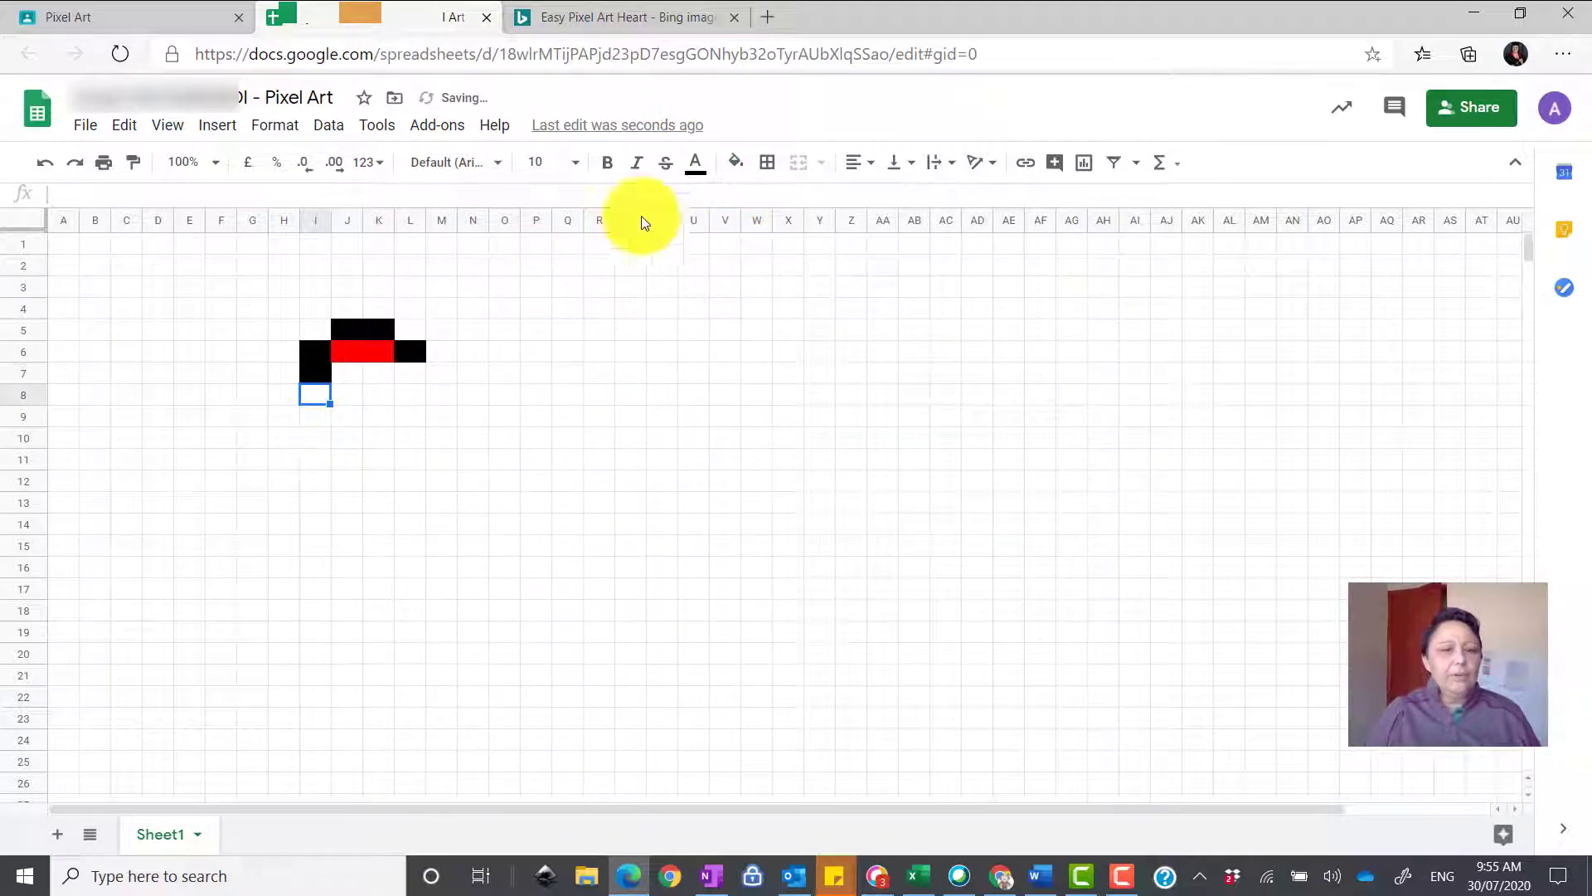
left_click(732, 165)
left_click(743, 234)
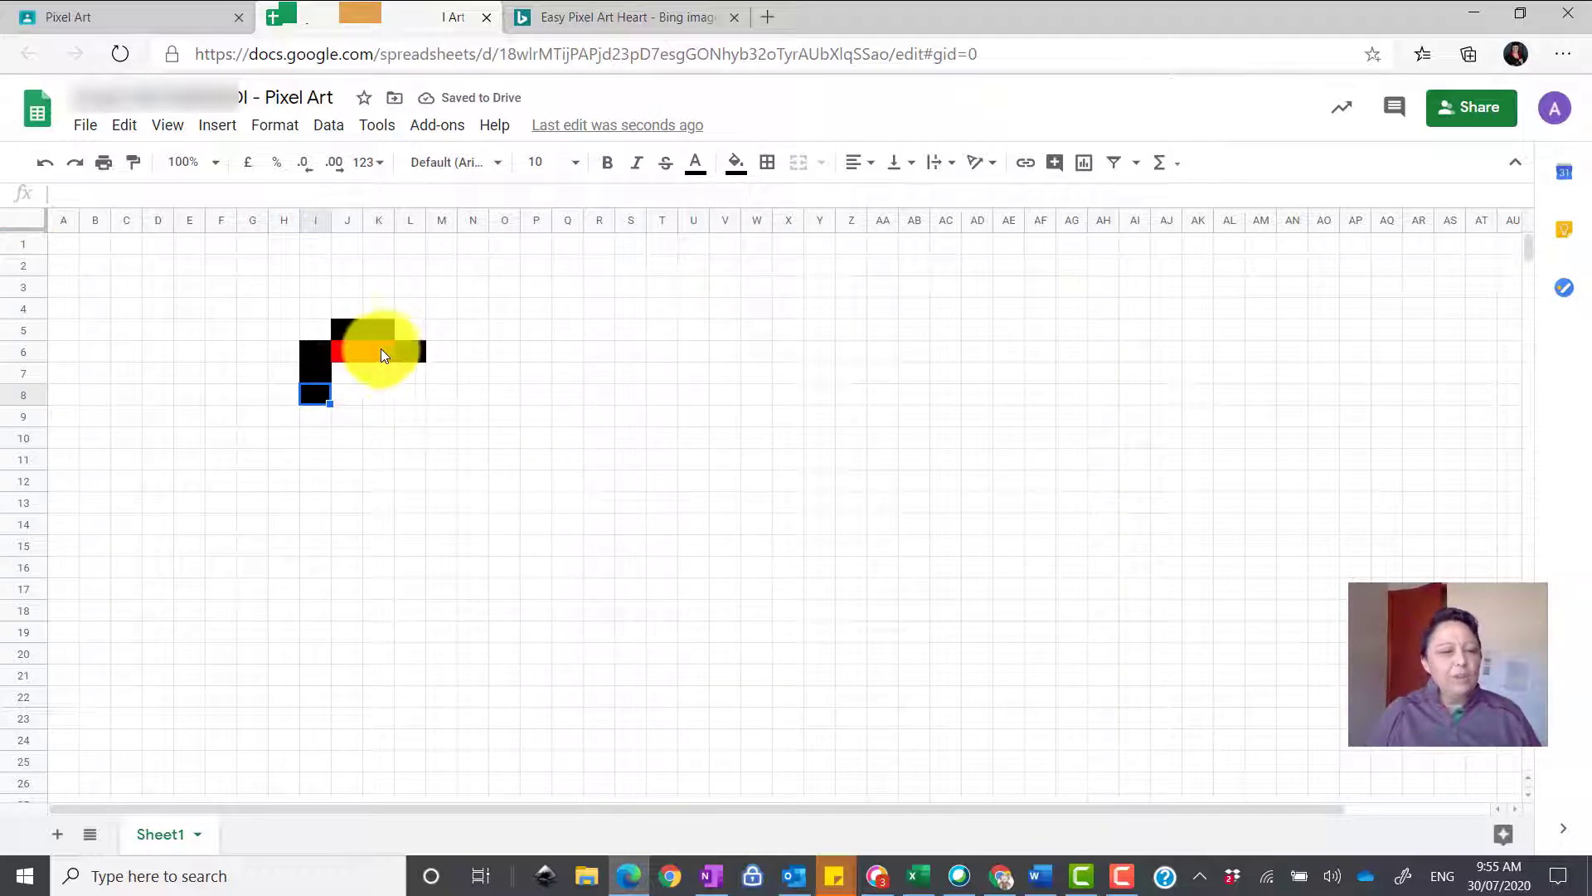
Compare with the heart reference and fill cells J7 and J8 red beside the black edge
left_click(635, 17)
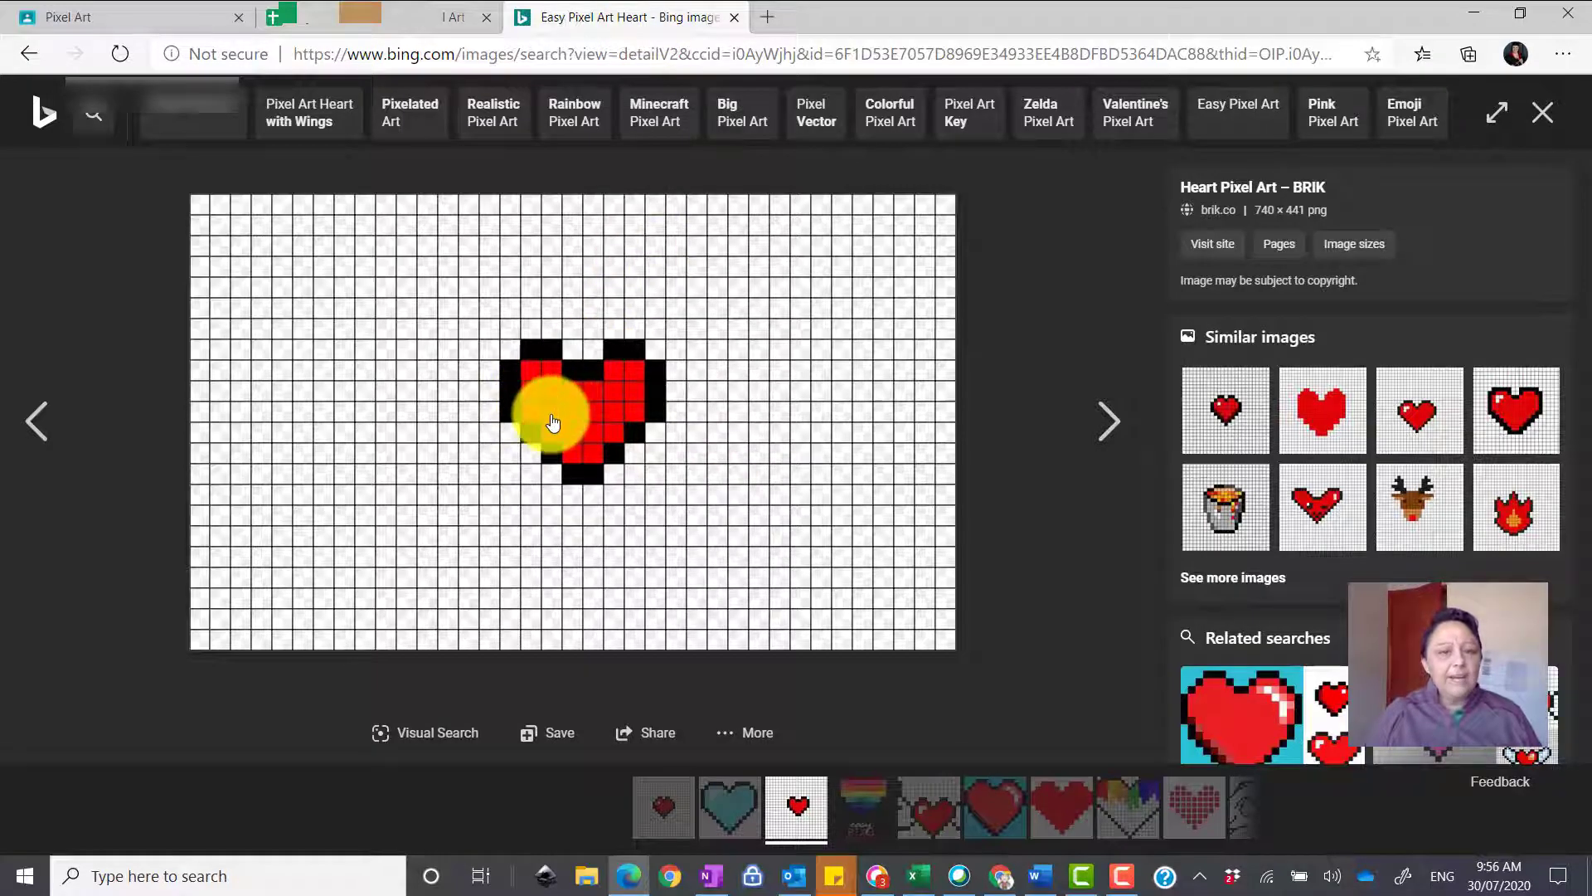
left_click(426, 17)
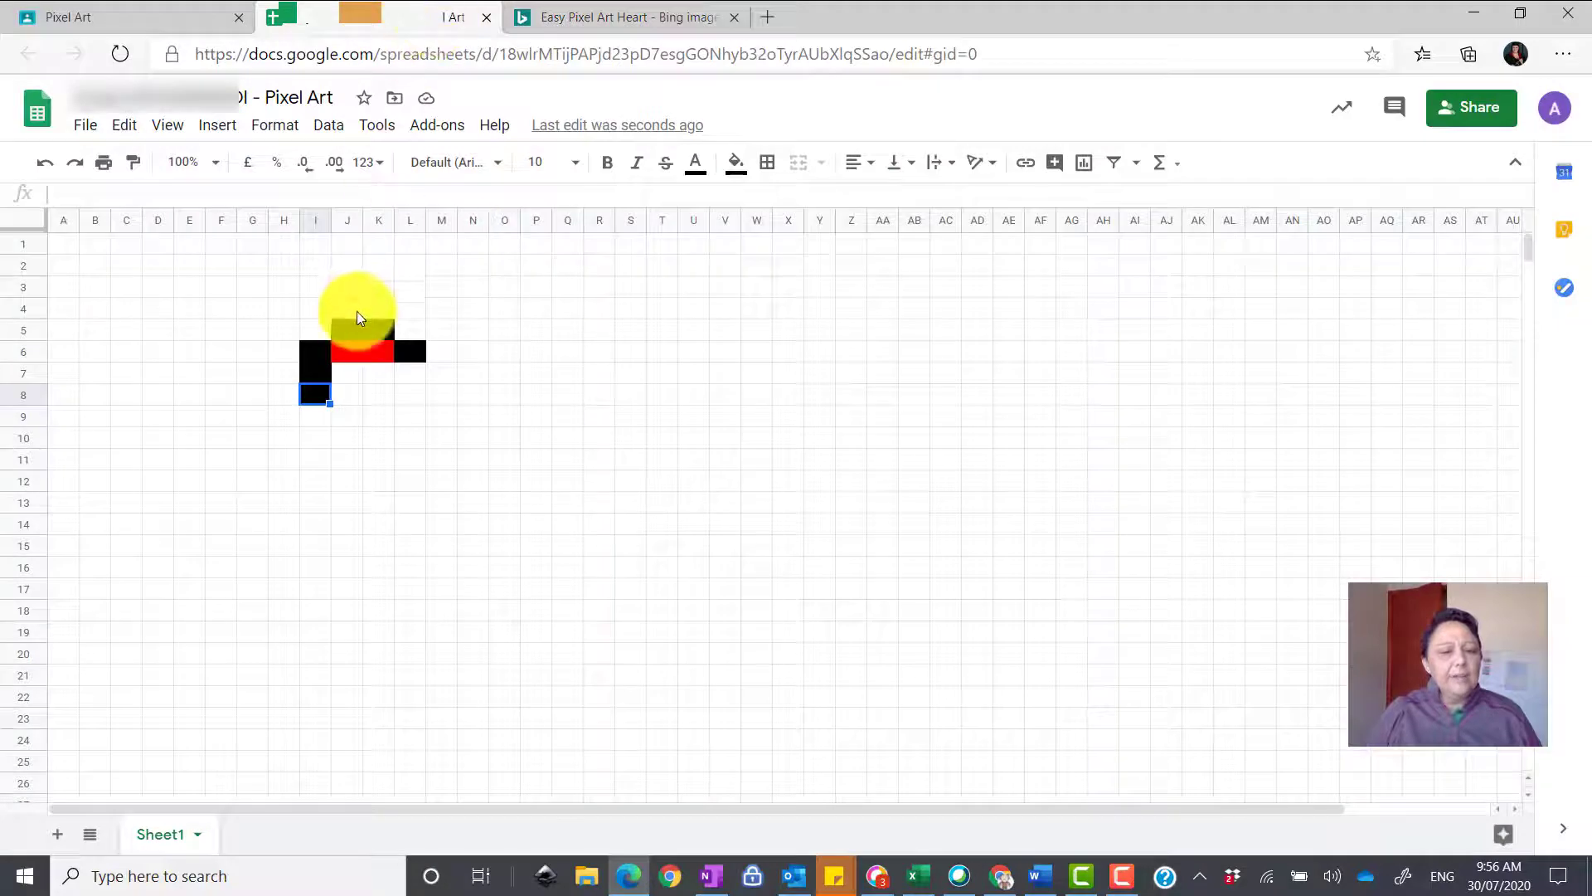
left_click(351, 378)
left_click(736, 162)
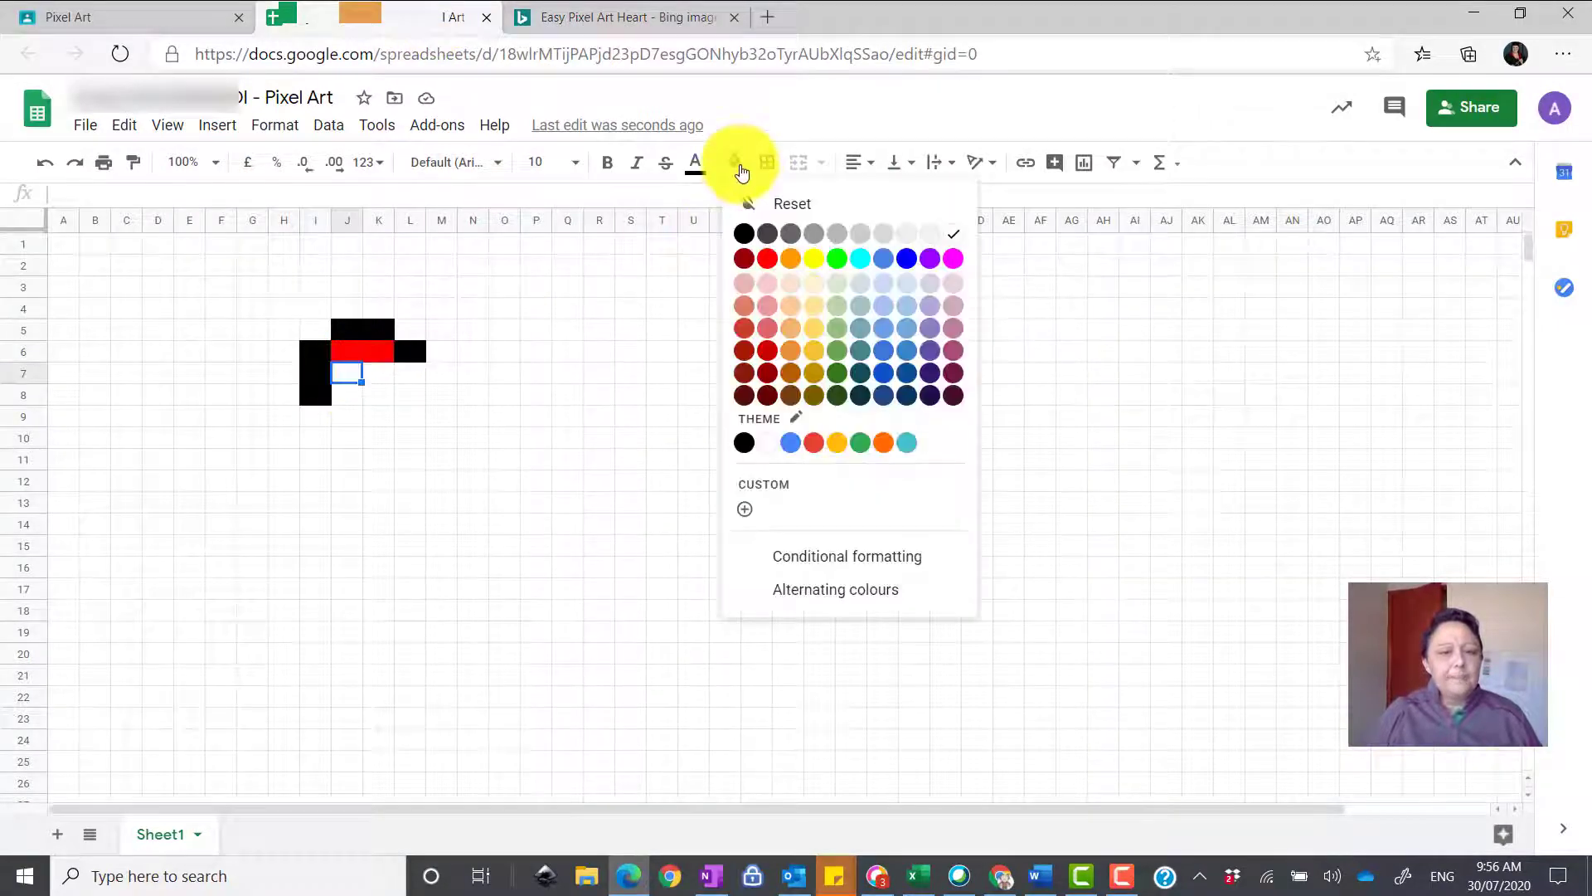
left_click(760, 262)
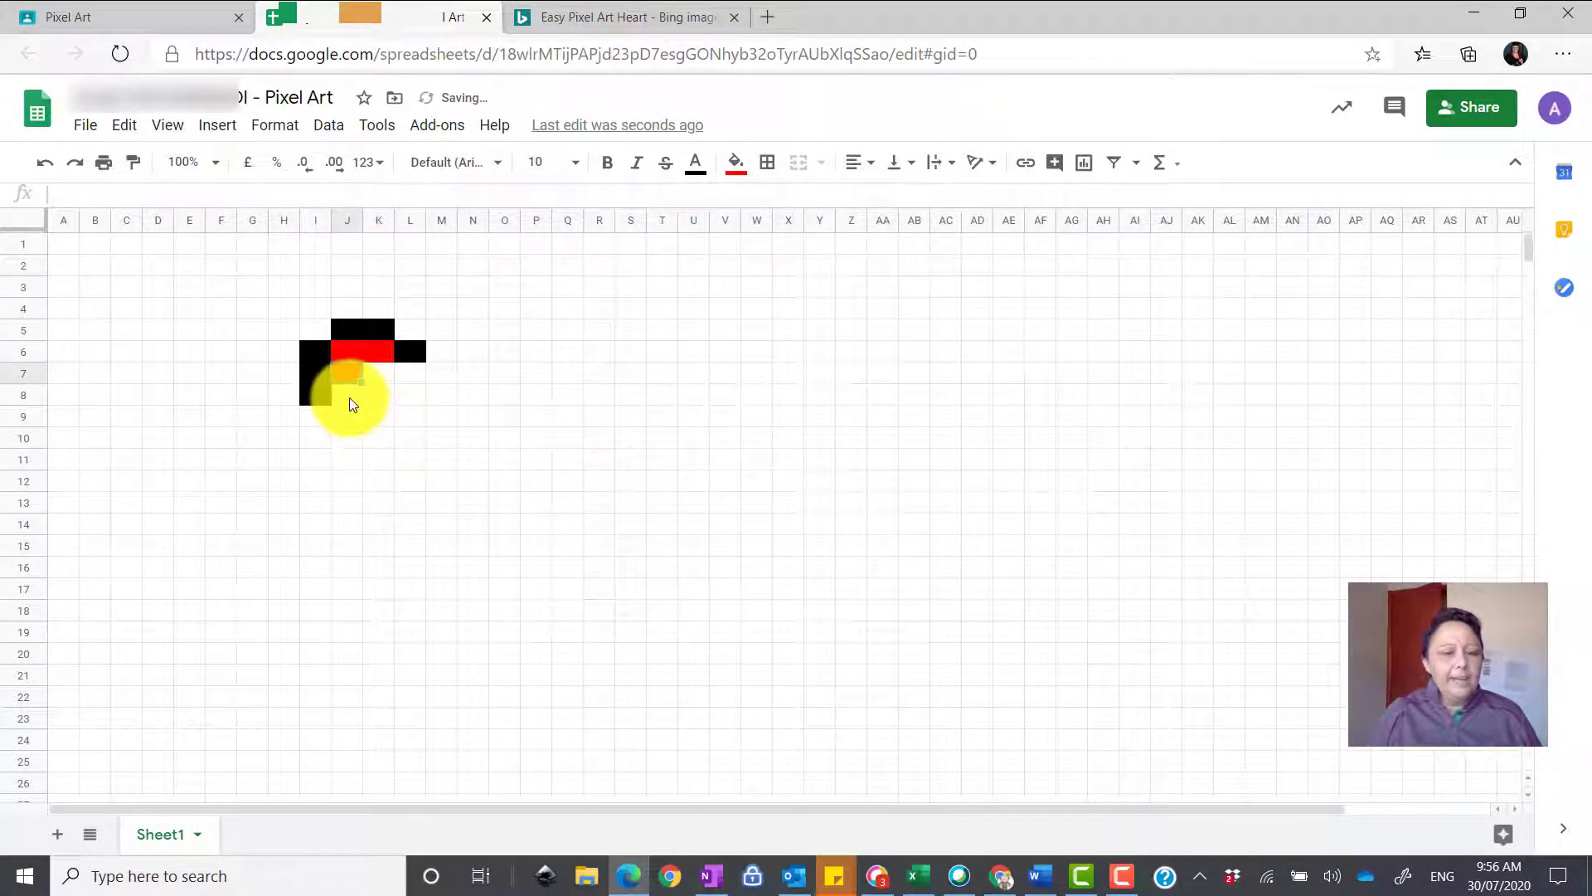
left_click(347, 395)
left_click(736, 162)
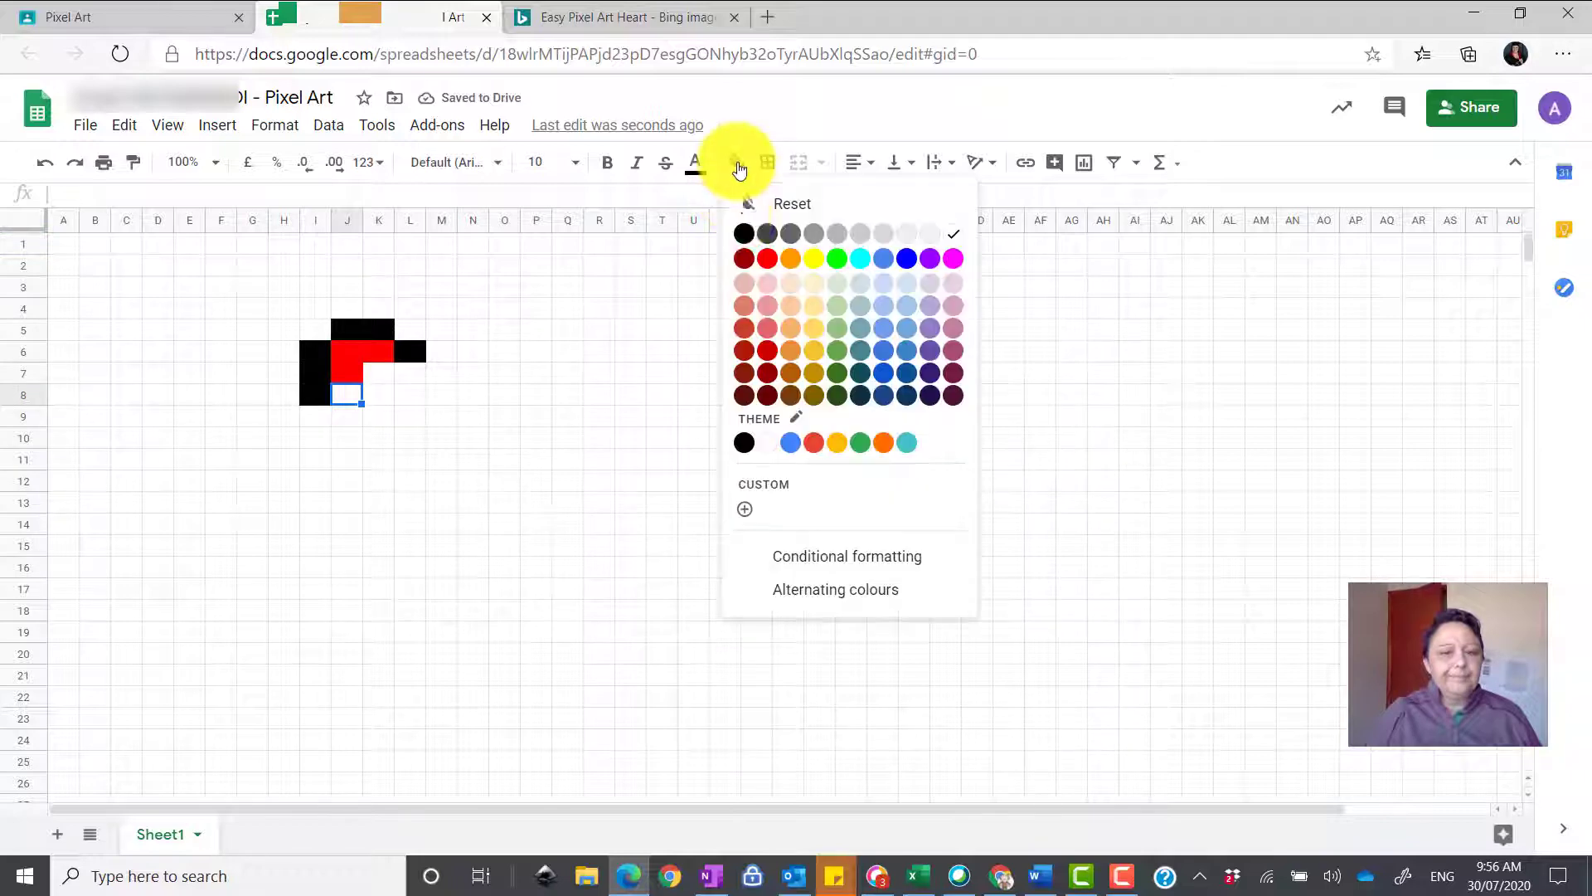
left_click(759, 262)
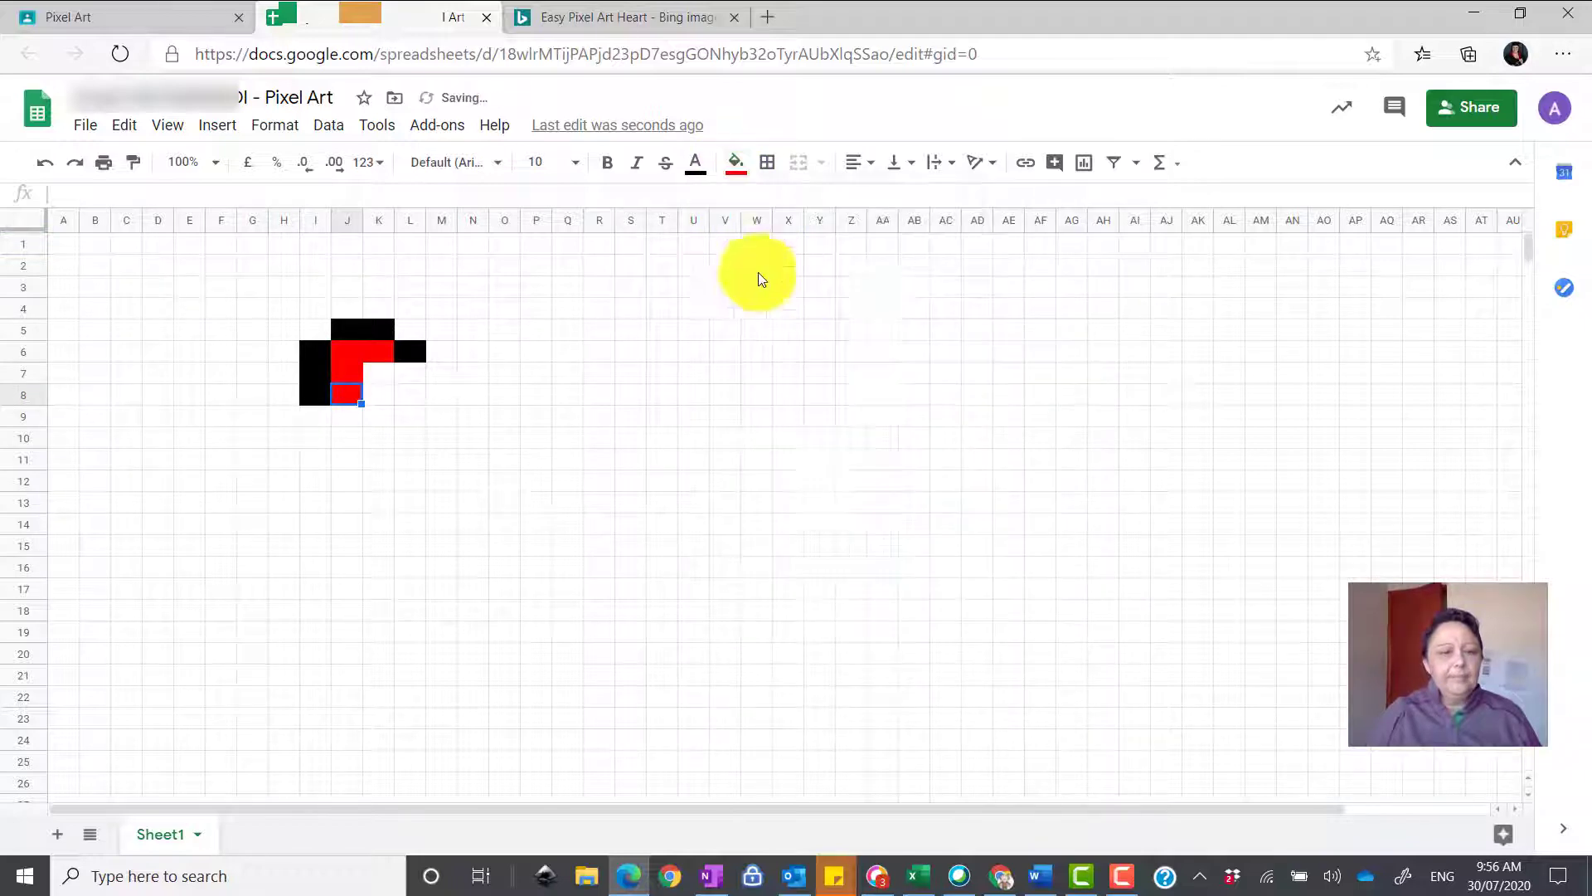
Fill cells K7 and K8 red to widen the heart's interior
left_click(379, 371)
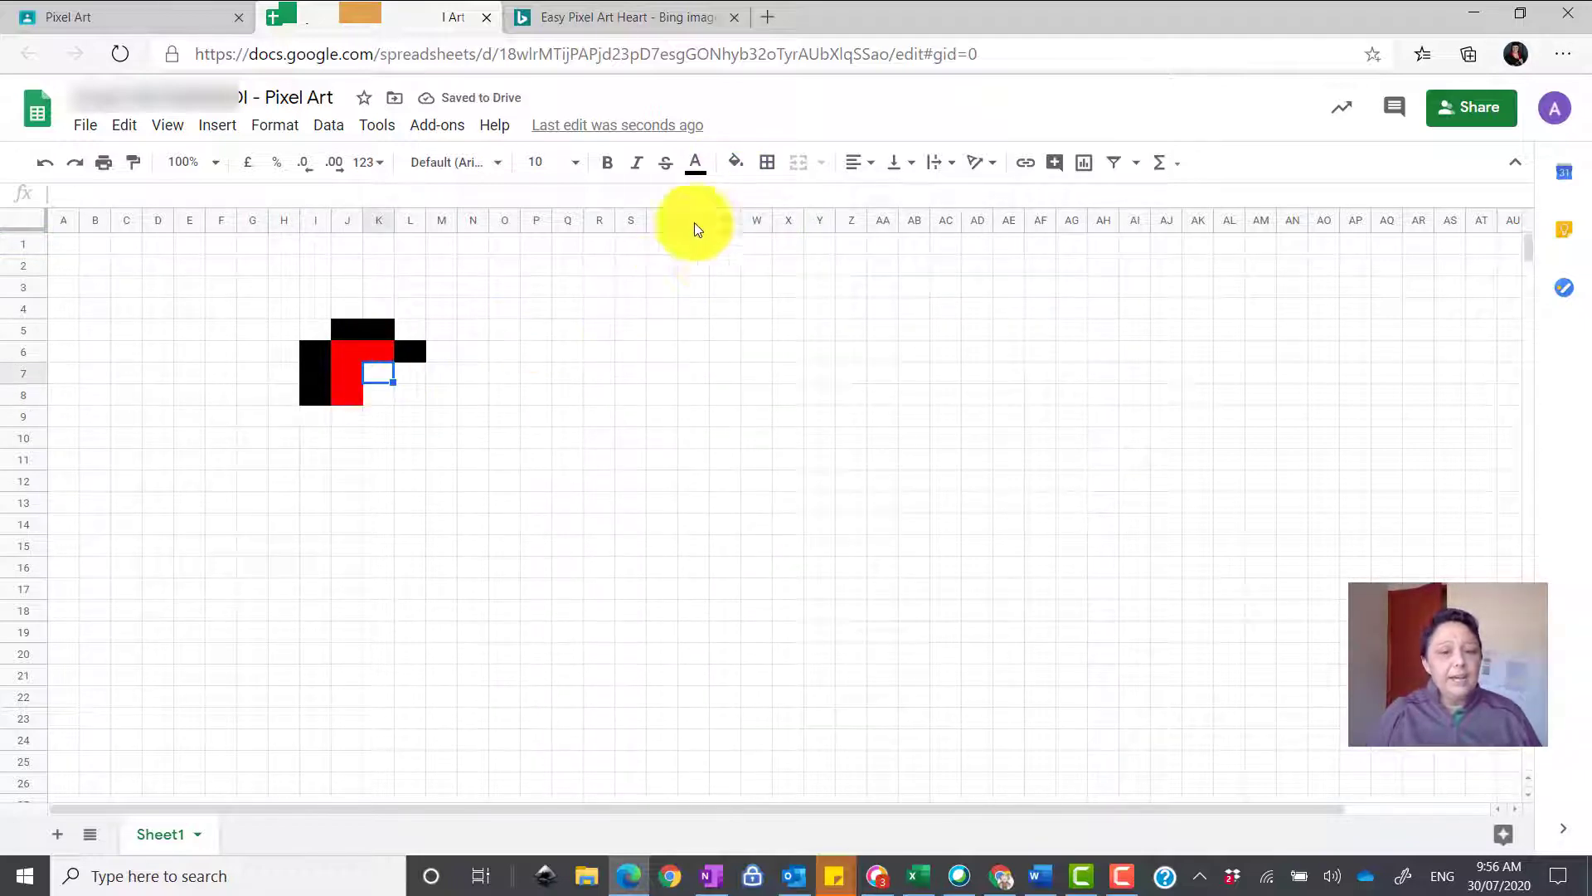
left_click(741, 170)
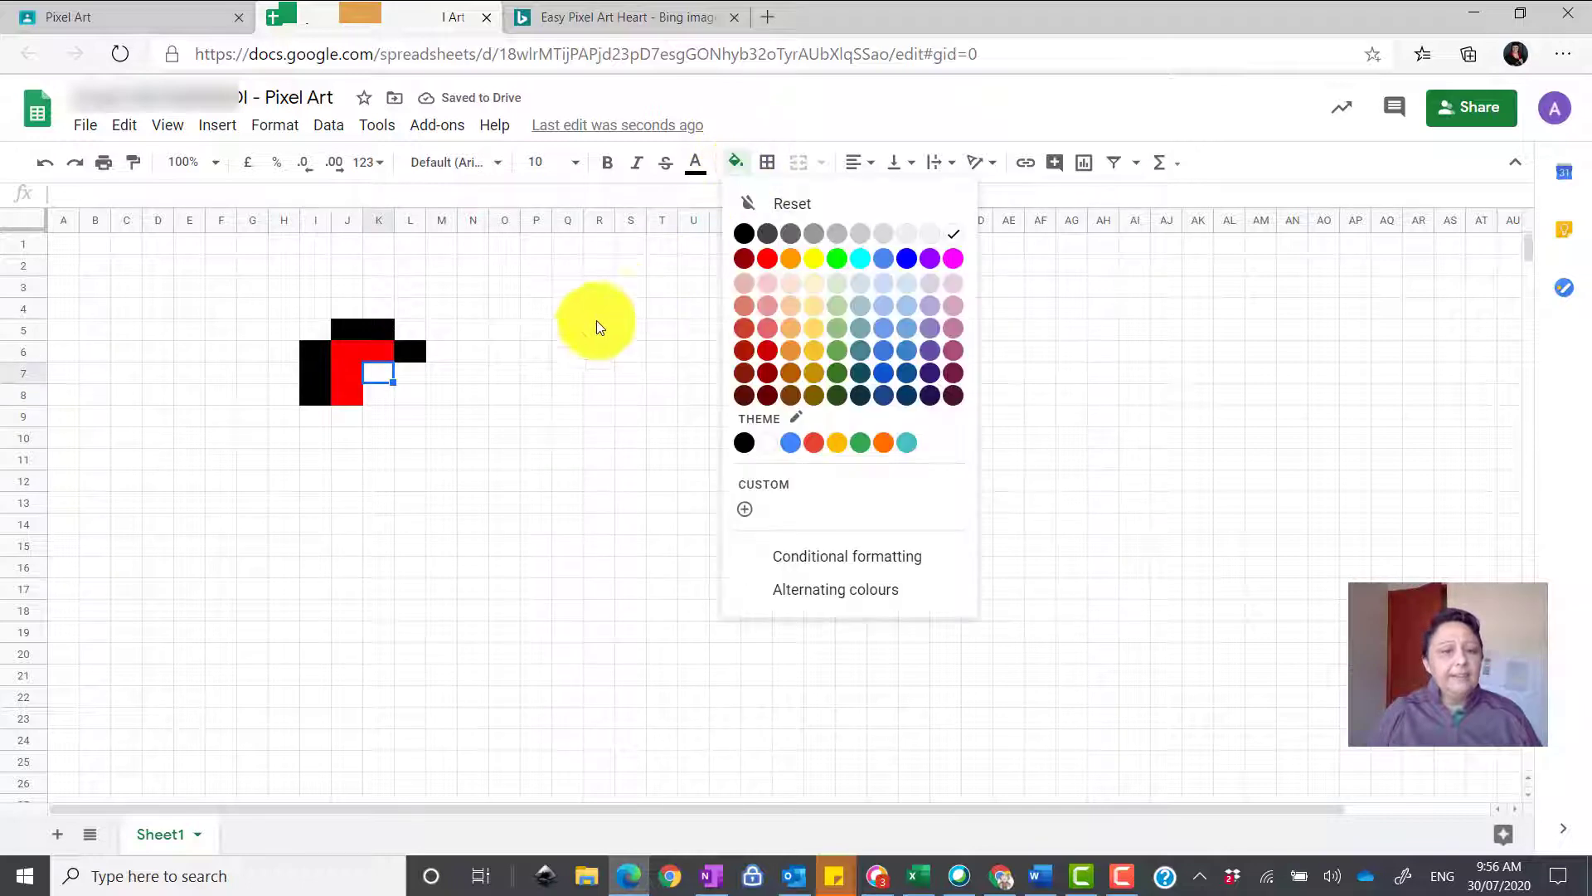
left_click(772, 264)
left_click(386, 395)
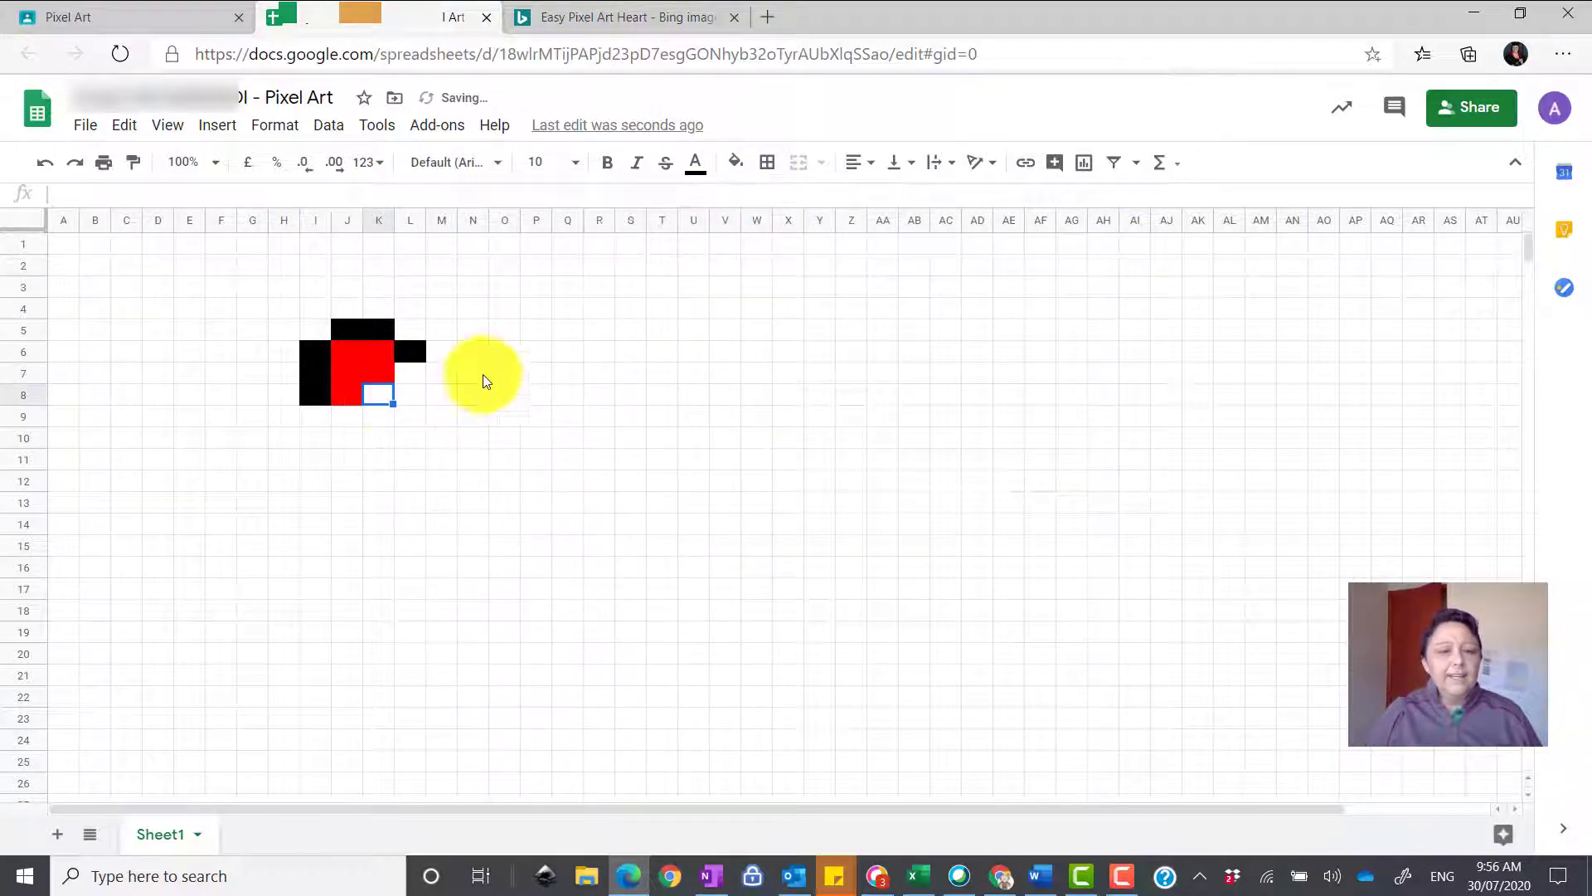
left_click(735, 163)
left_click(771, 264)
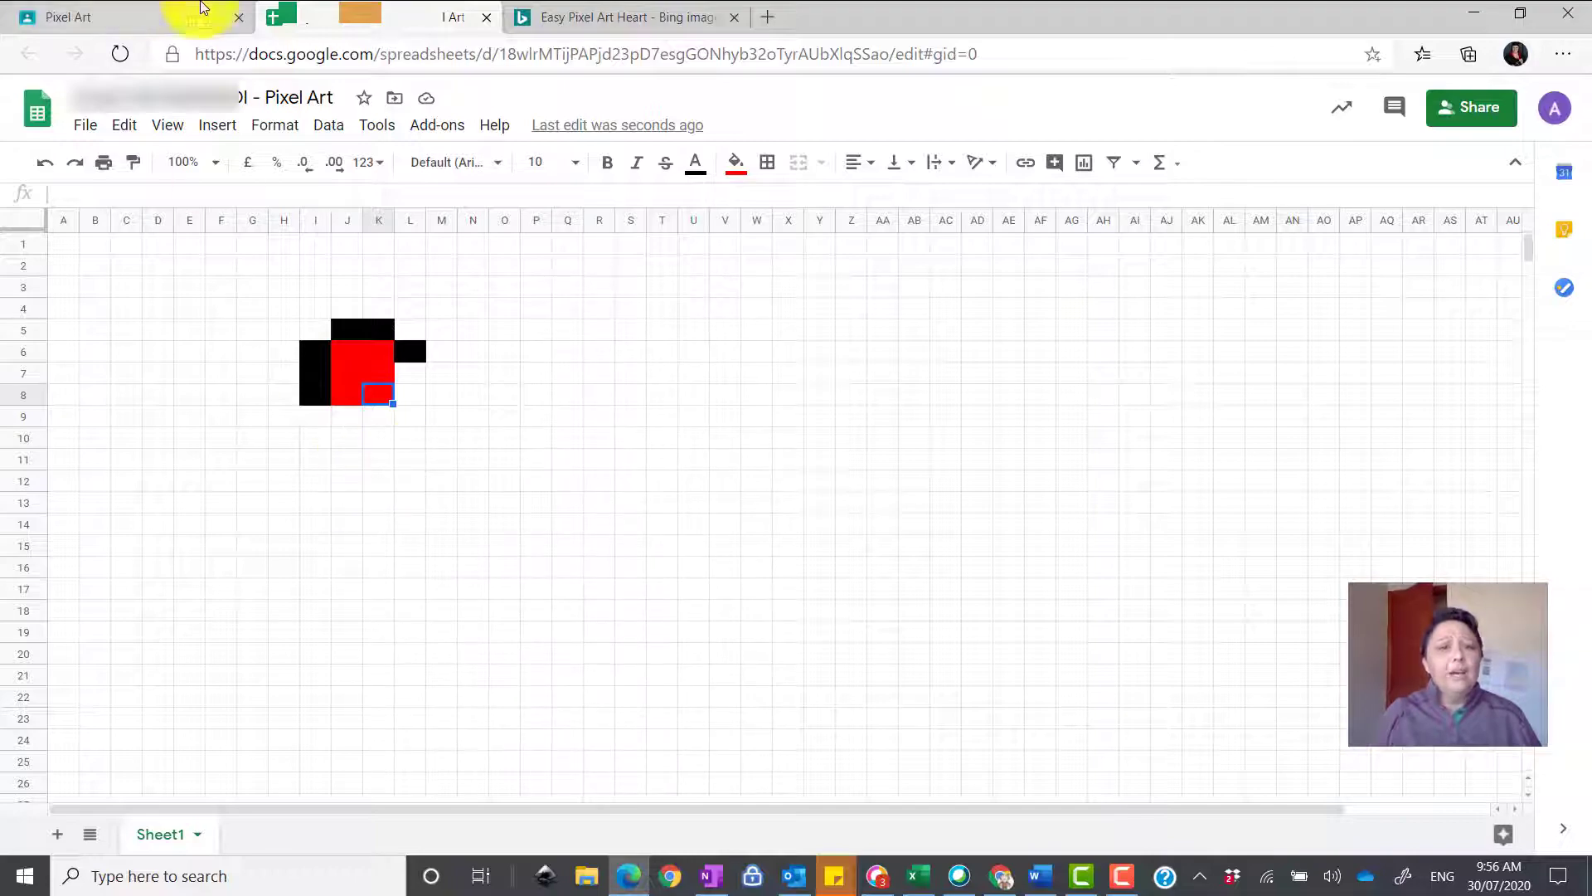
Detach the heart reference image tab into its own smaller window and place it beside the sheet
left_click(601, 18)
left_click_drag(659, 16, 1149, 91)
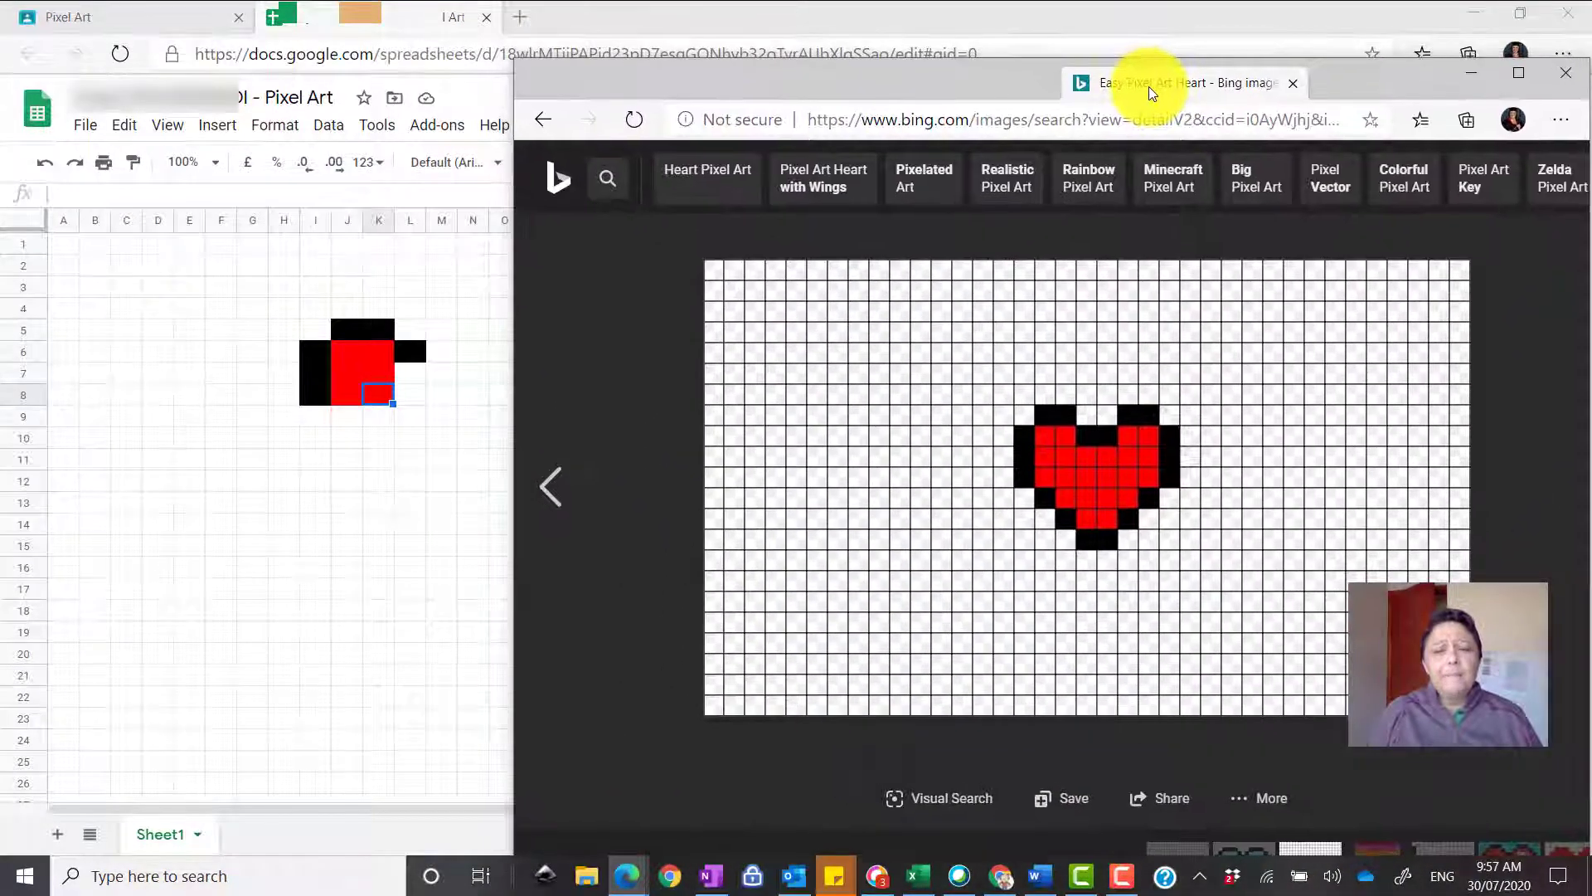
double_click(1148, 87)
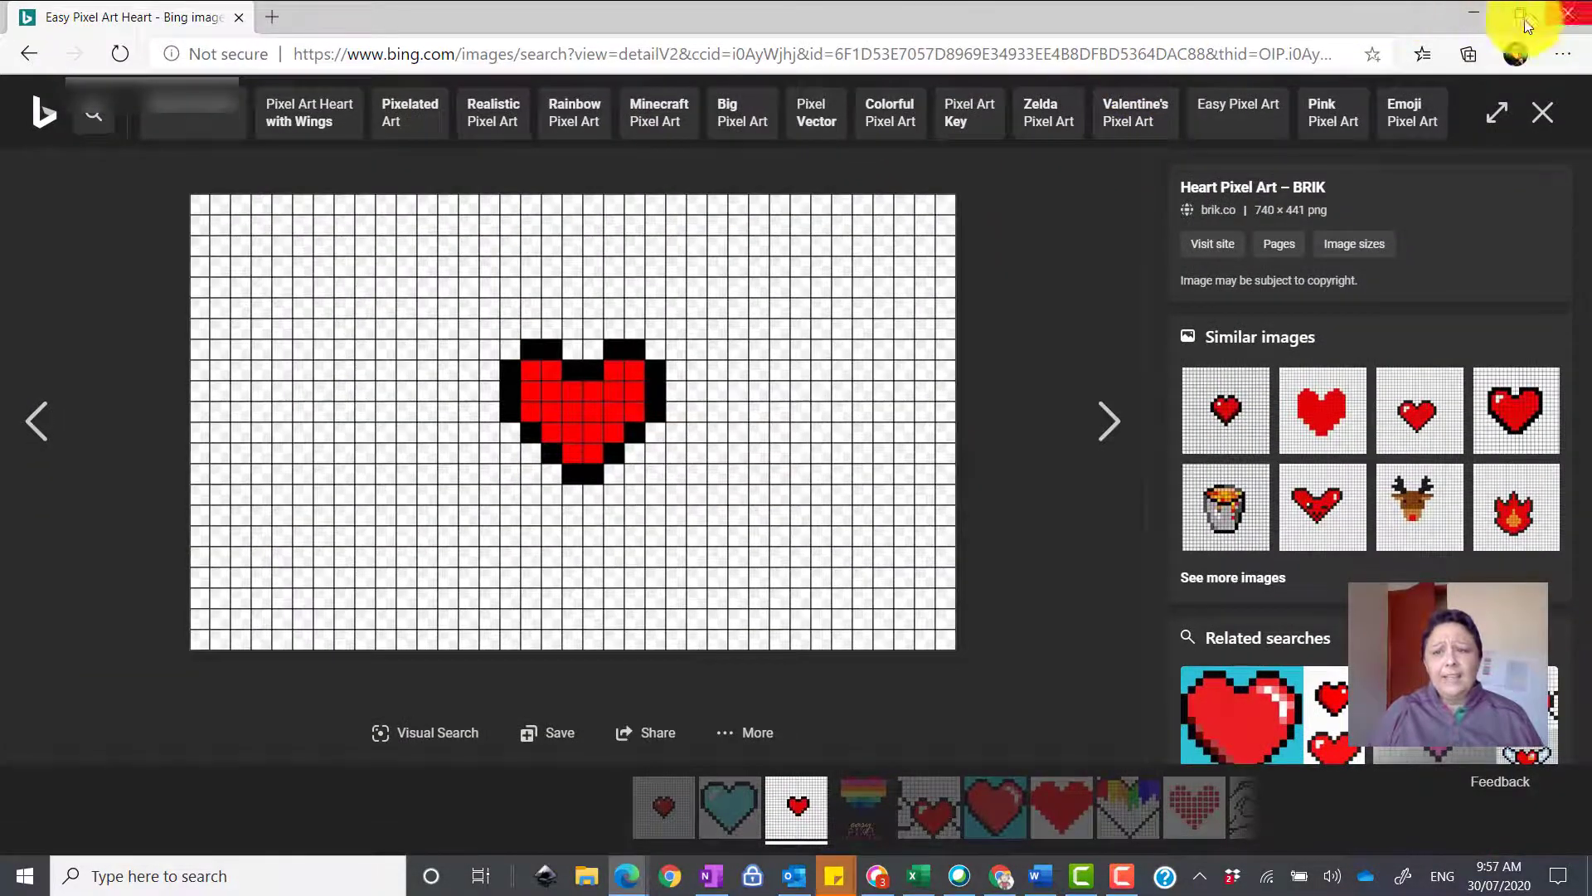
left_click(1524, 11)
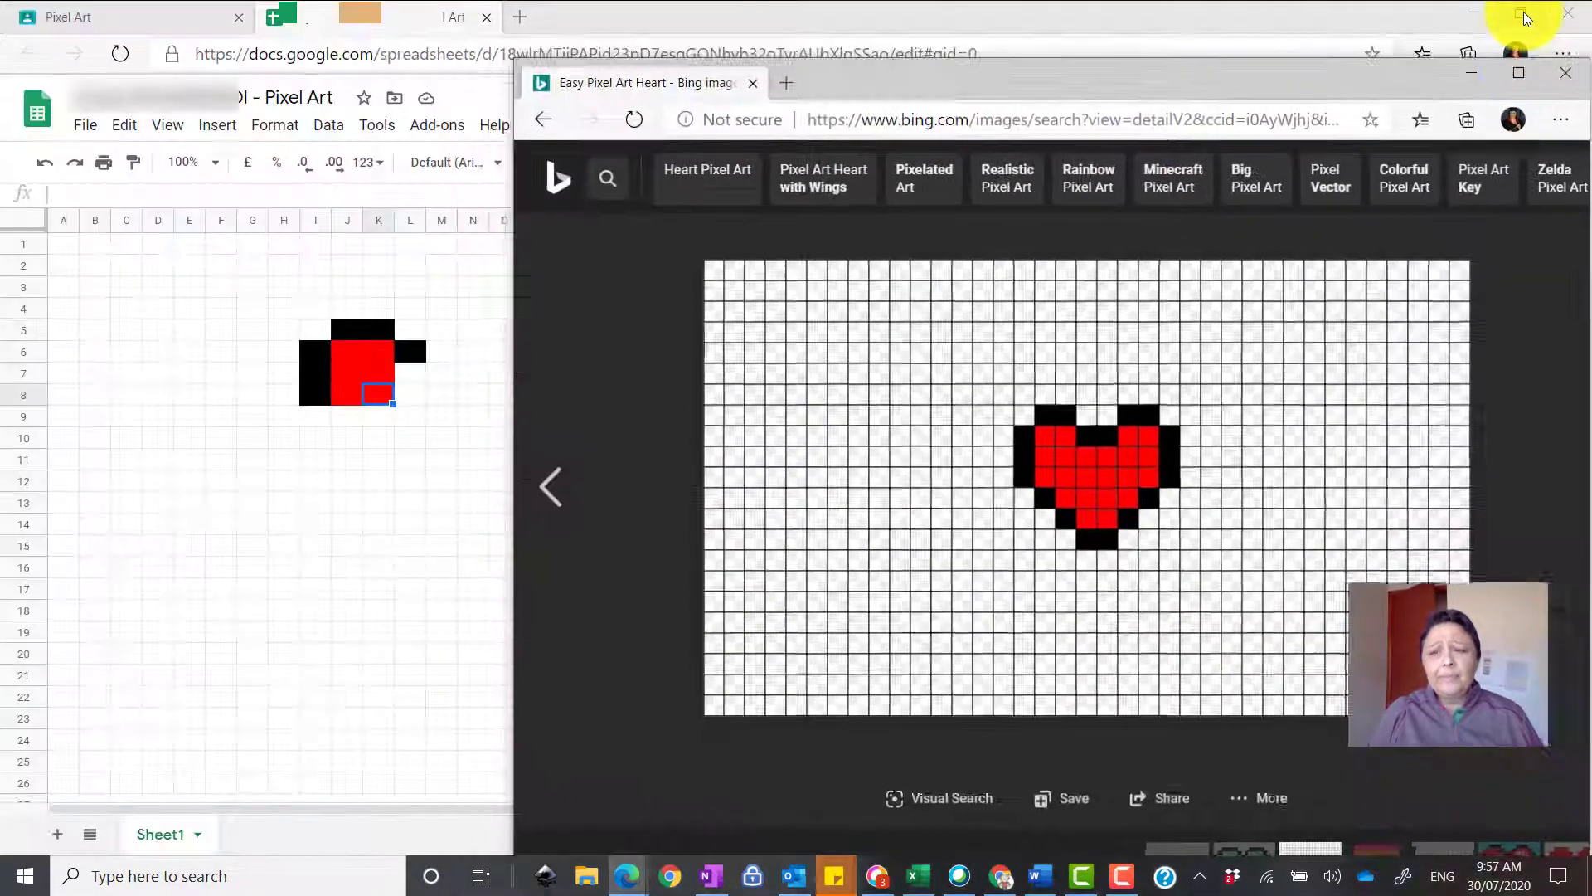
left_click_drag(1358, 86, 1393, 34)
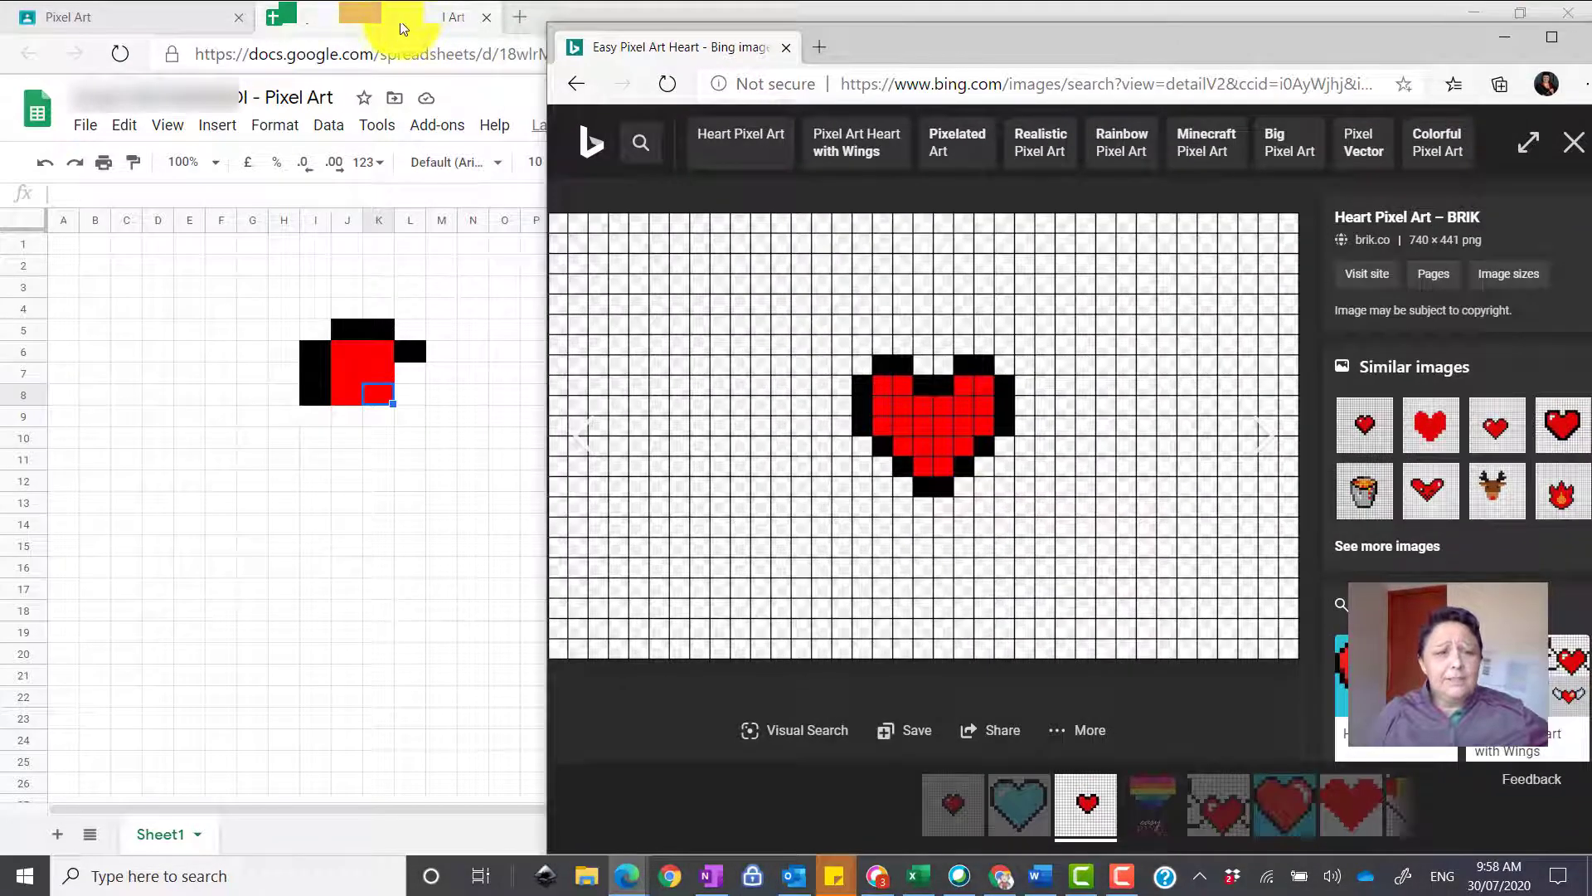
Detach the Pixel Art sheet into its own reduced window, minimise the assignment page and move the sheet window to the screen's edge
left_click_drag(377, 23, 336, 128)
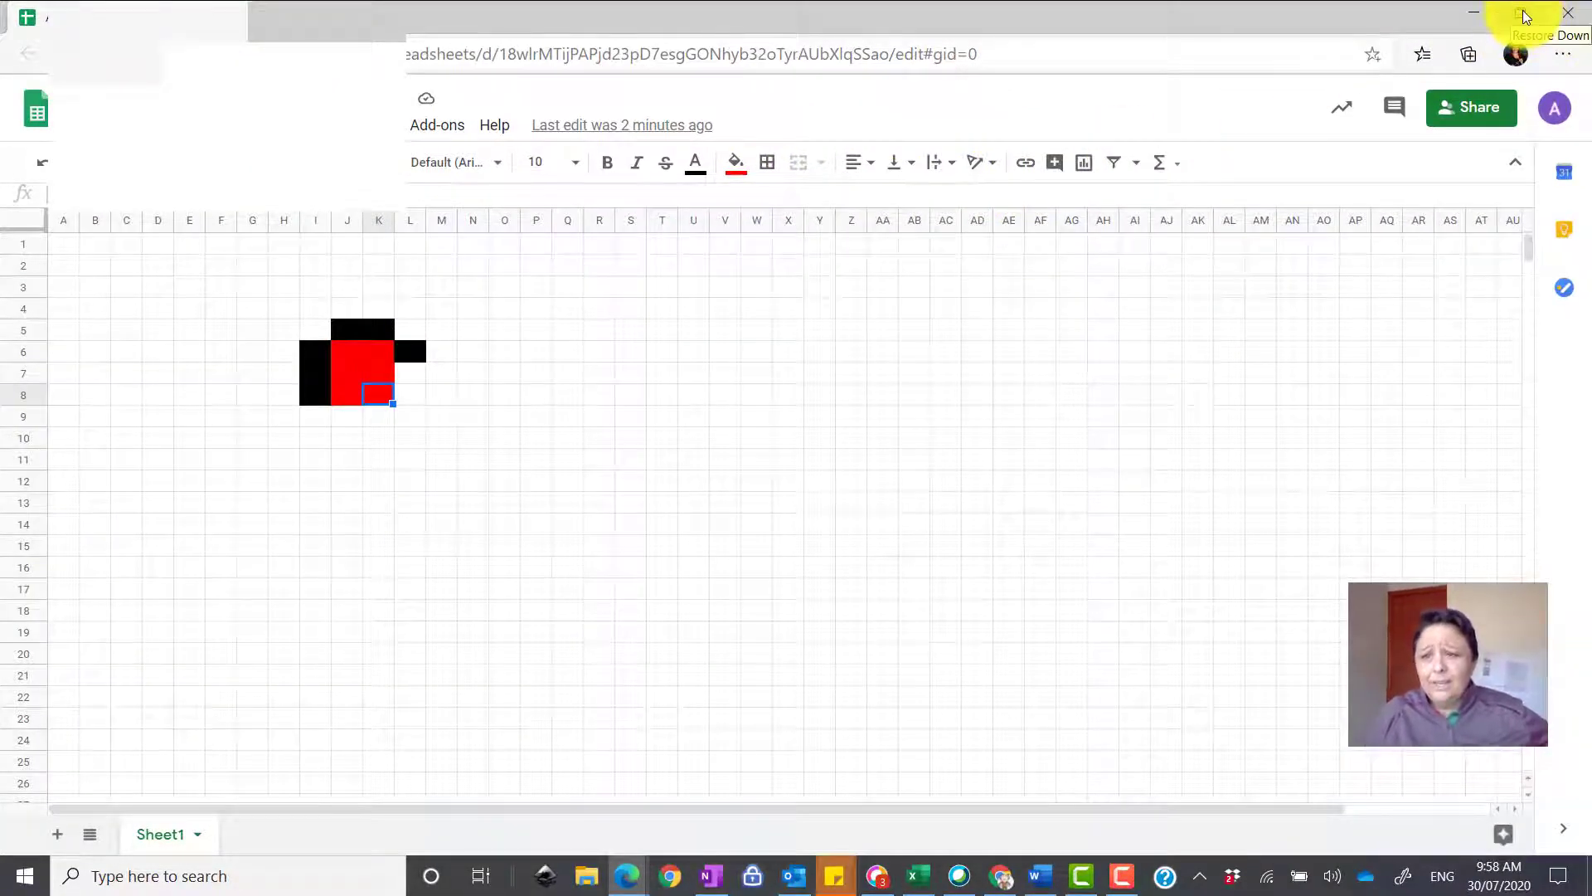
left_click(1526, 17)
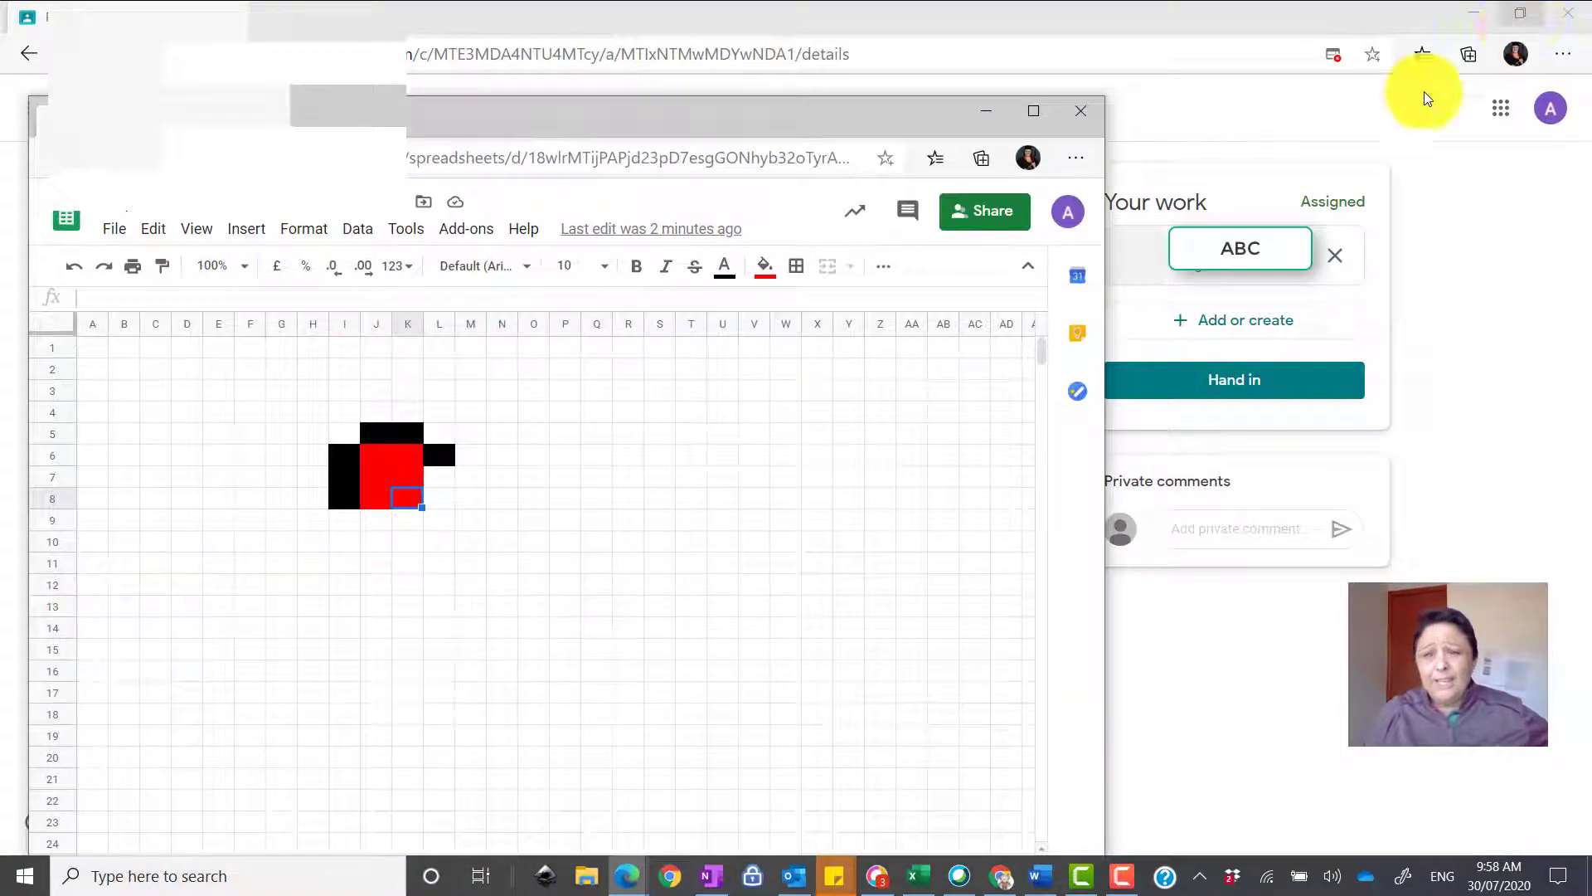
left_click(1491, 18)
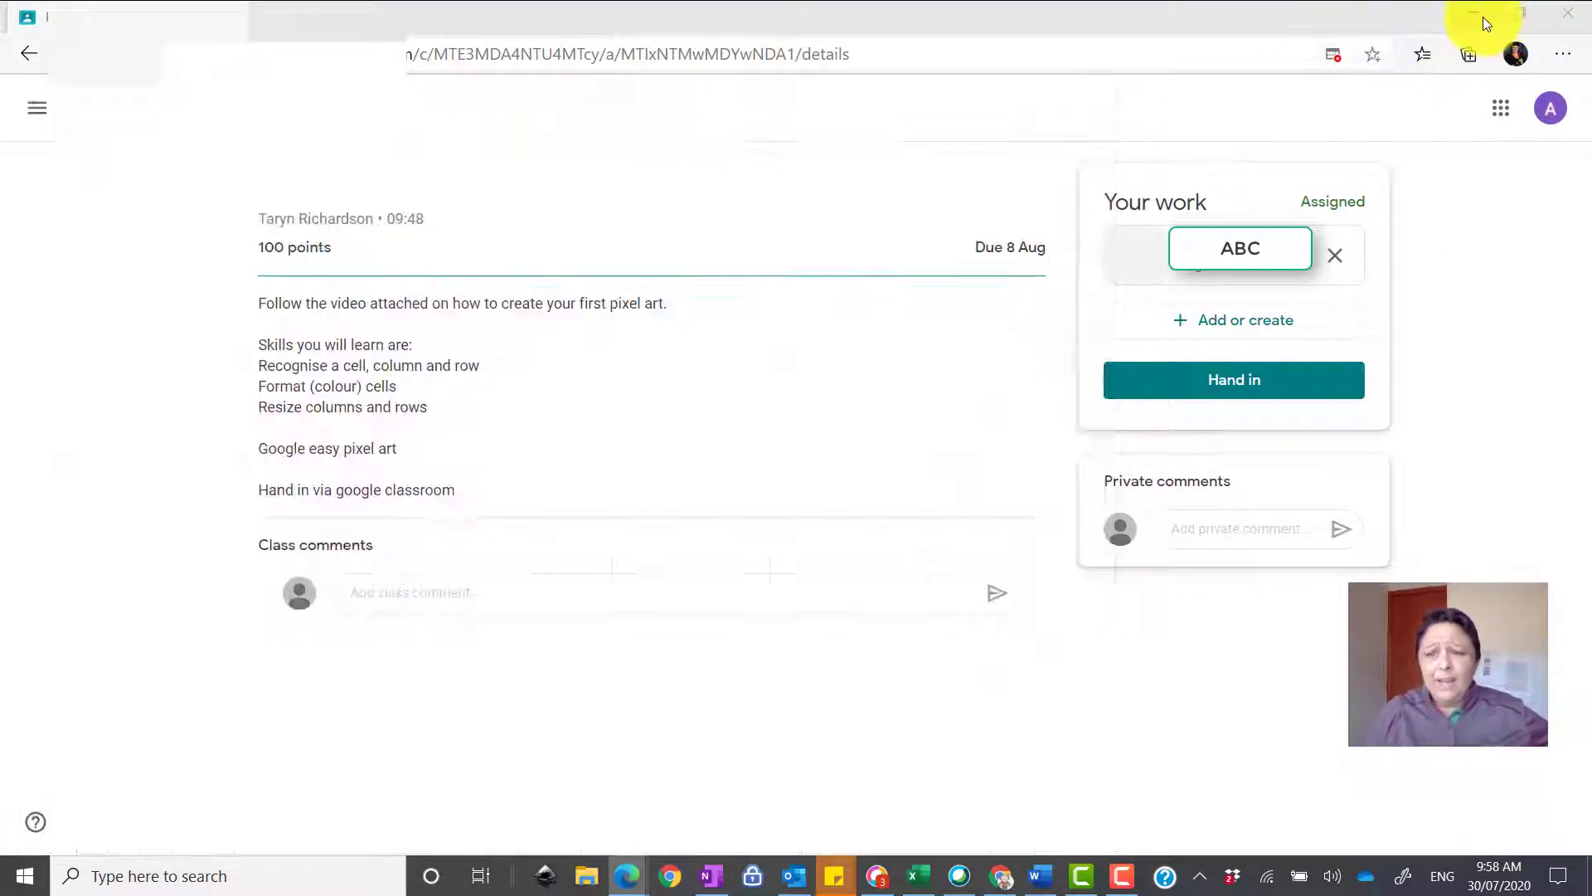
left_click(1483, 17)
left_click_drag(849, 123, 829, 38)
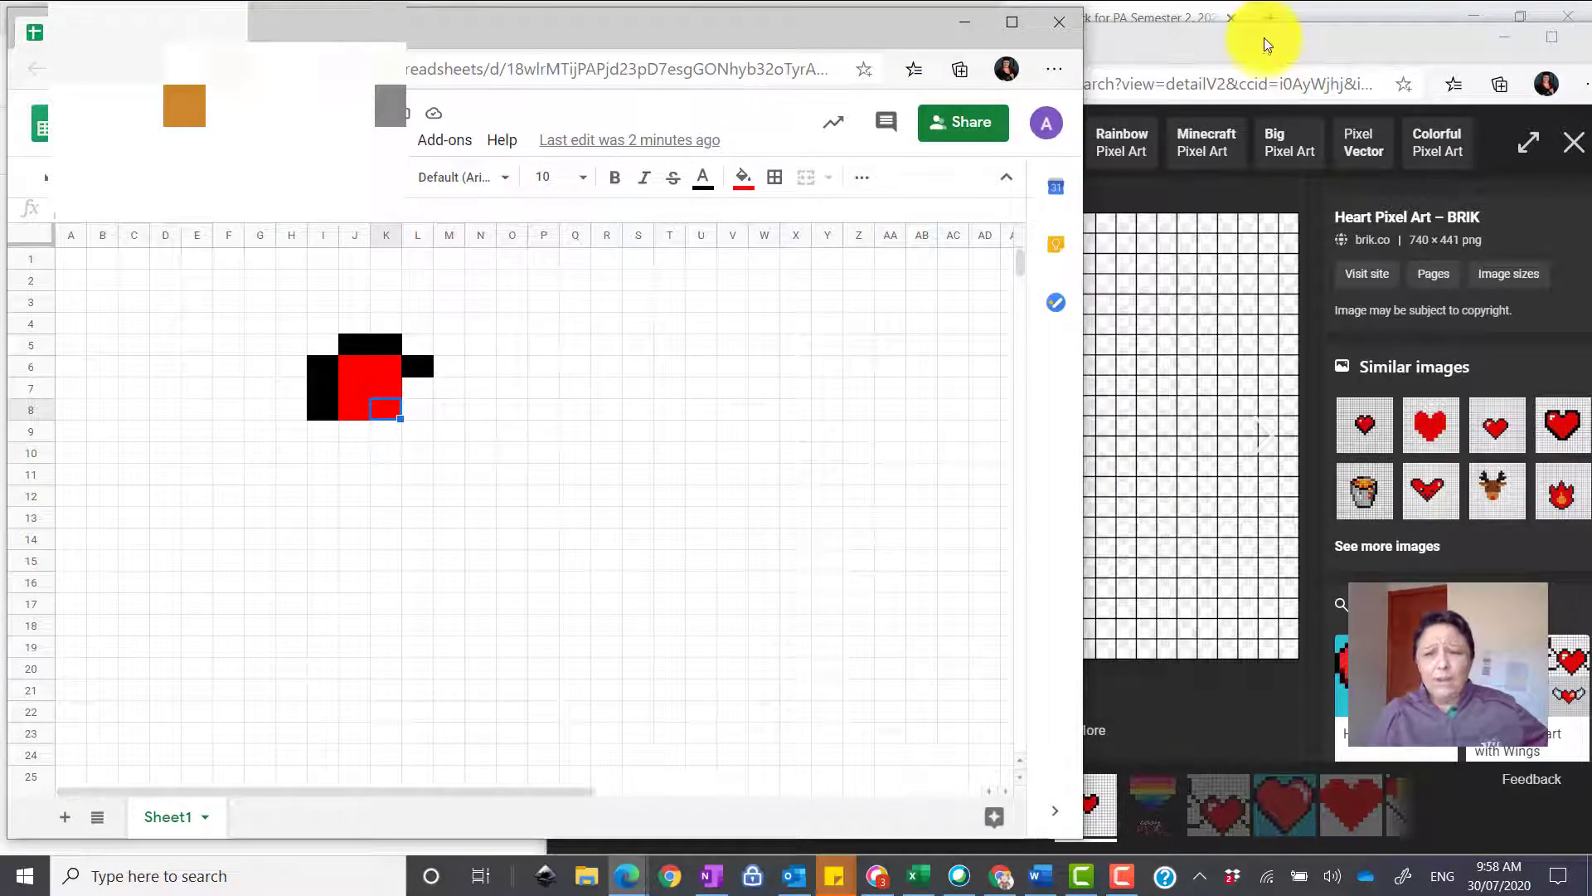
Resize and position the reference and sheet windows so that they sit side by side, each about half the screen wide
left_click_drag(1262, 40, 1282, 33)
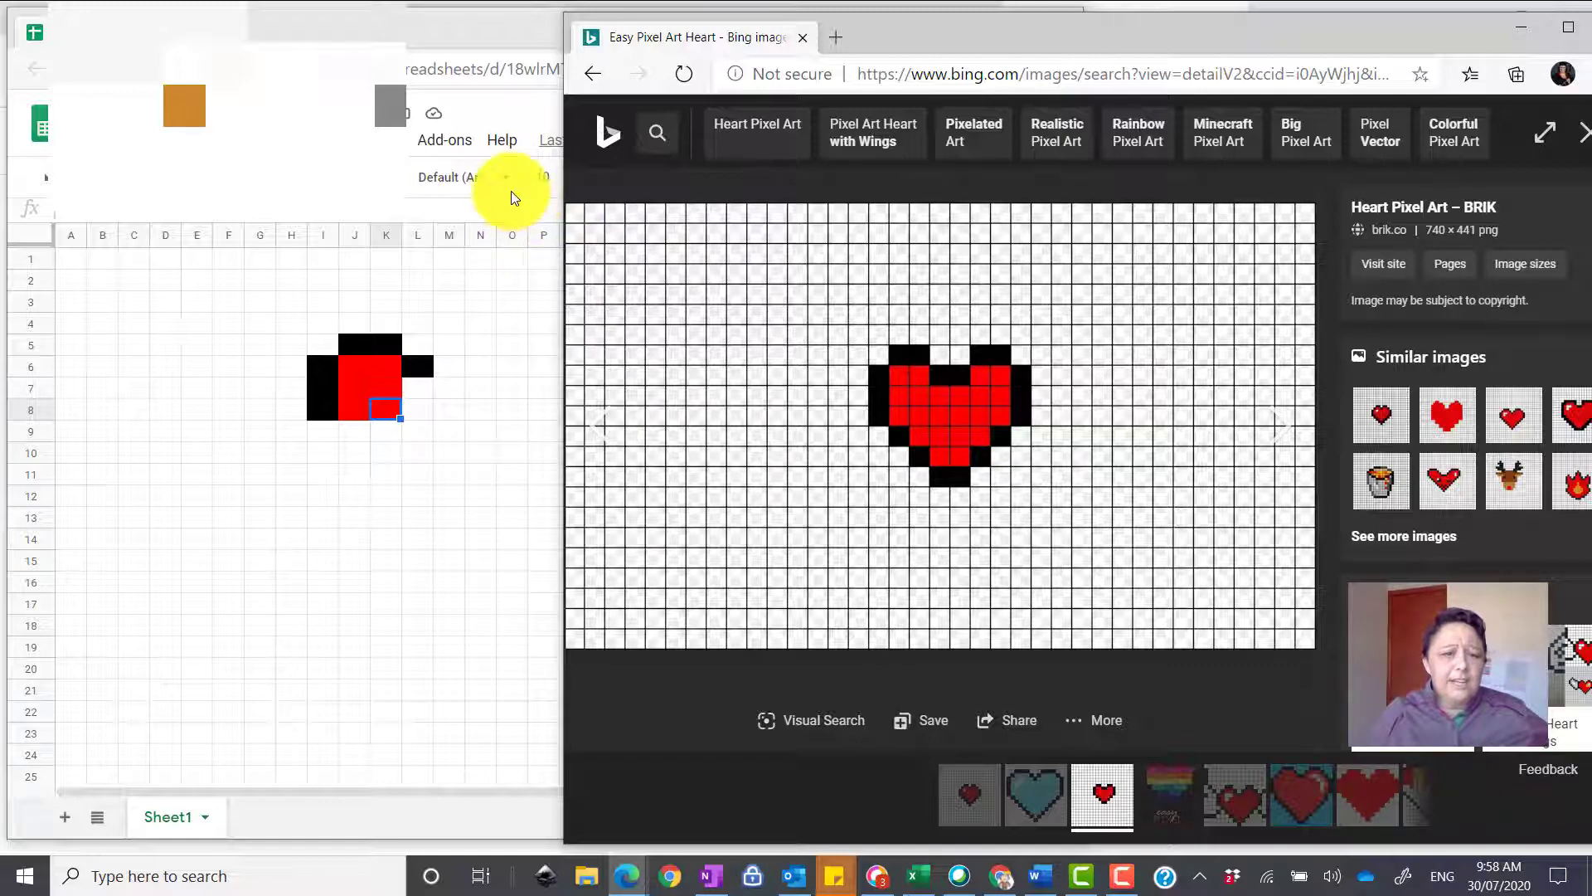
left_click_drag(561, 184, 760, 206)
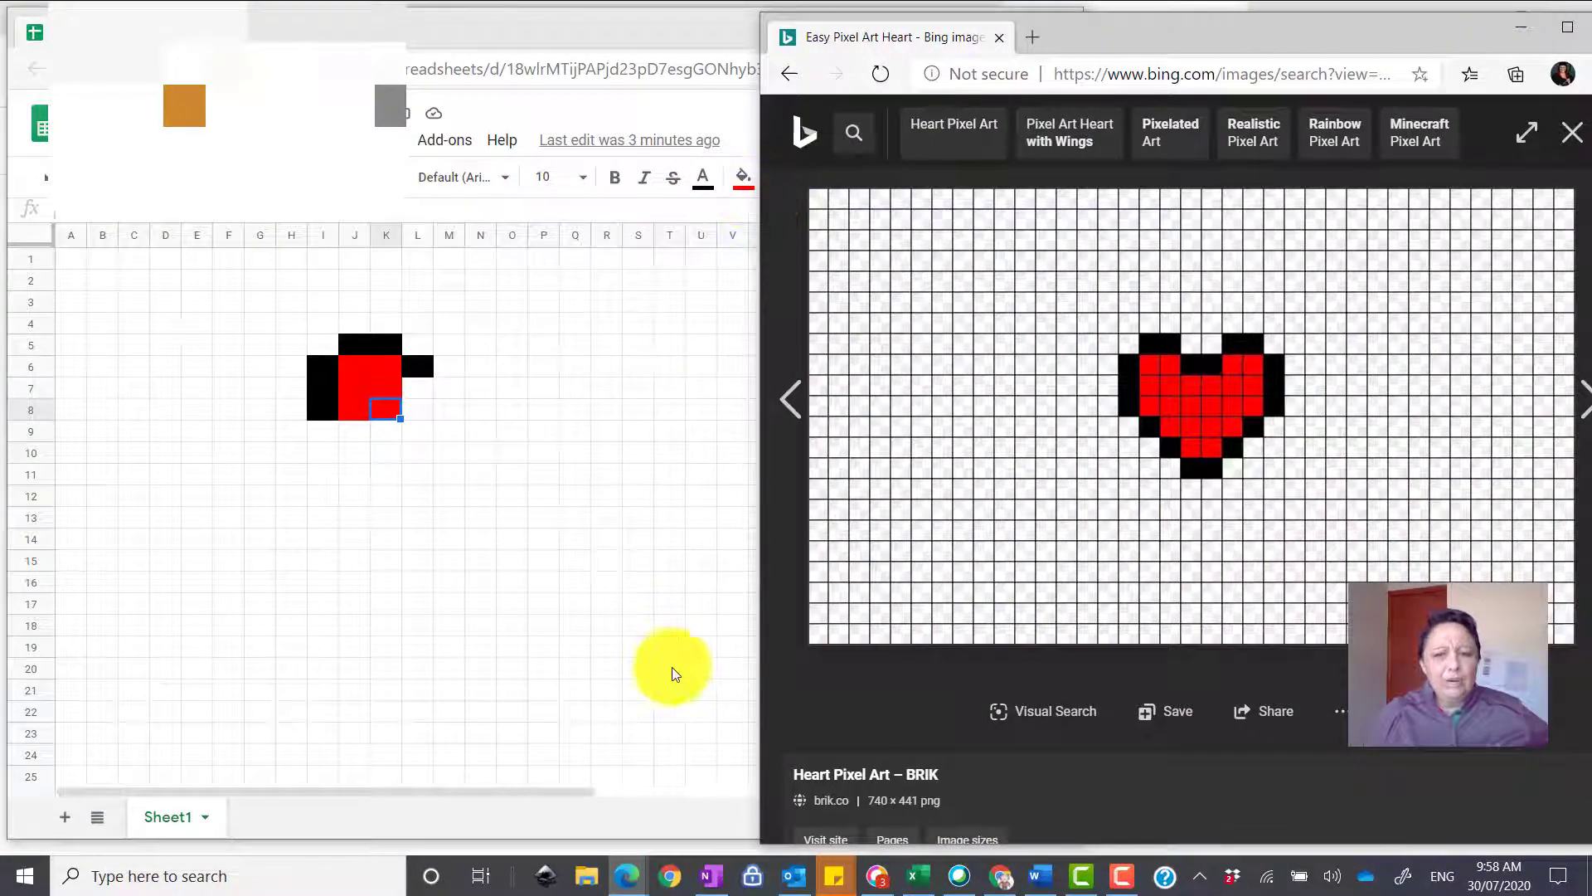
left_click(525, 318)
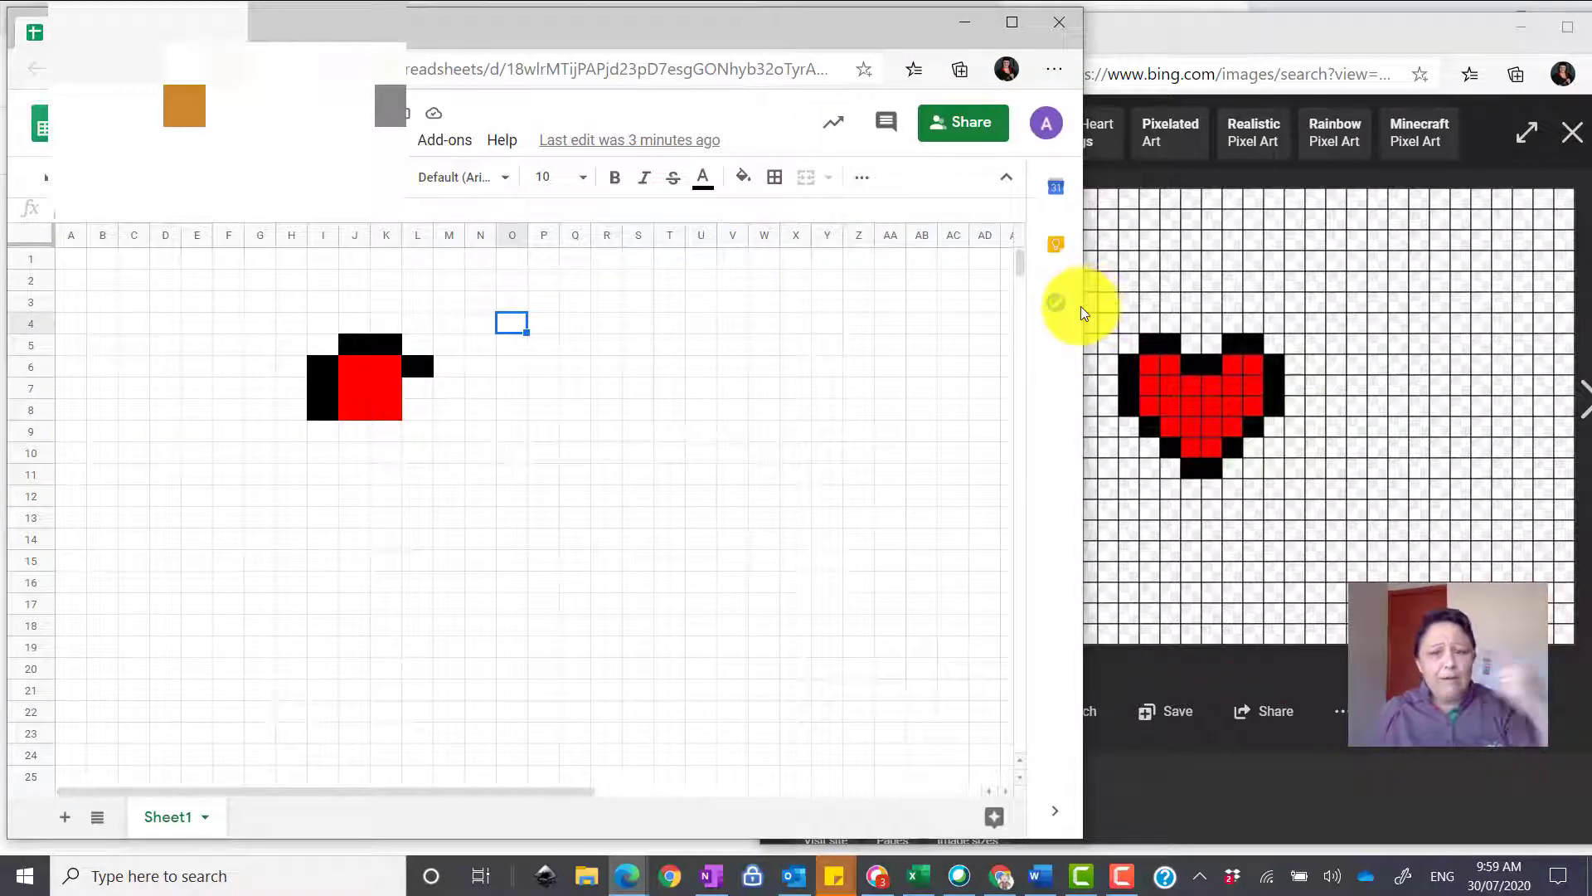
left_click_drag(1083, 307, 762, 331)
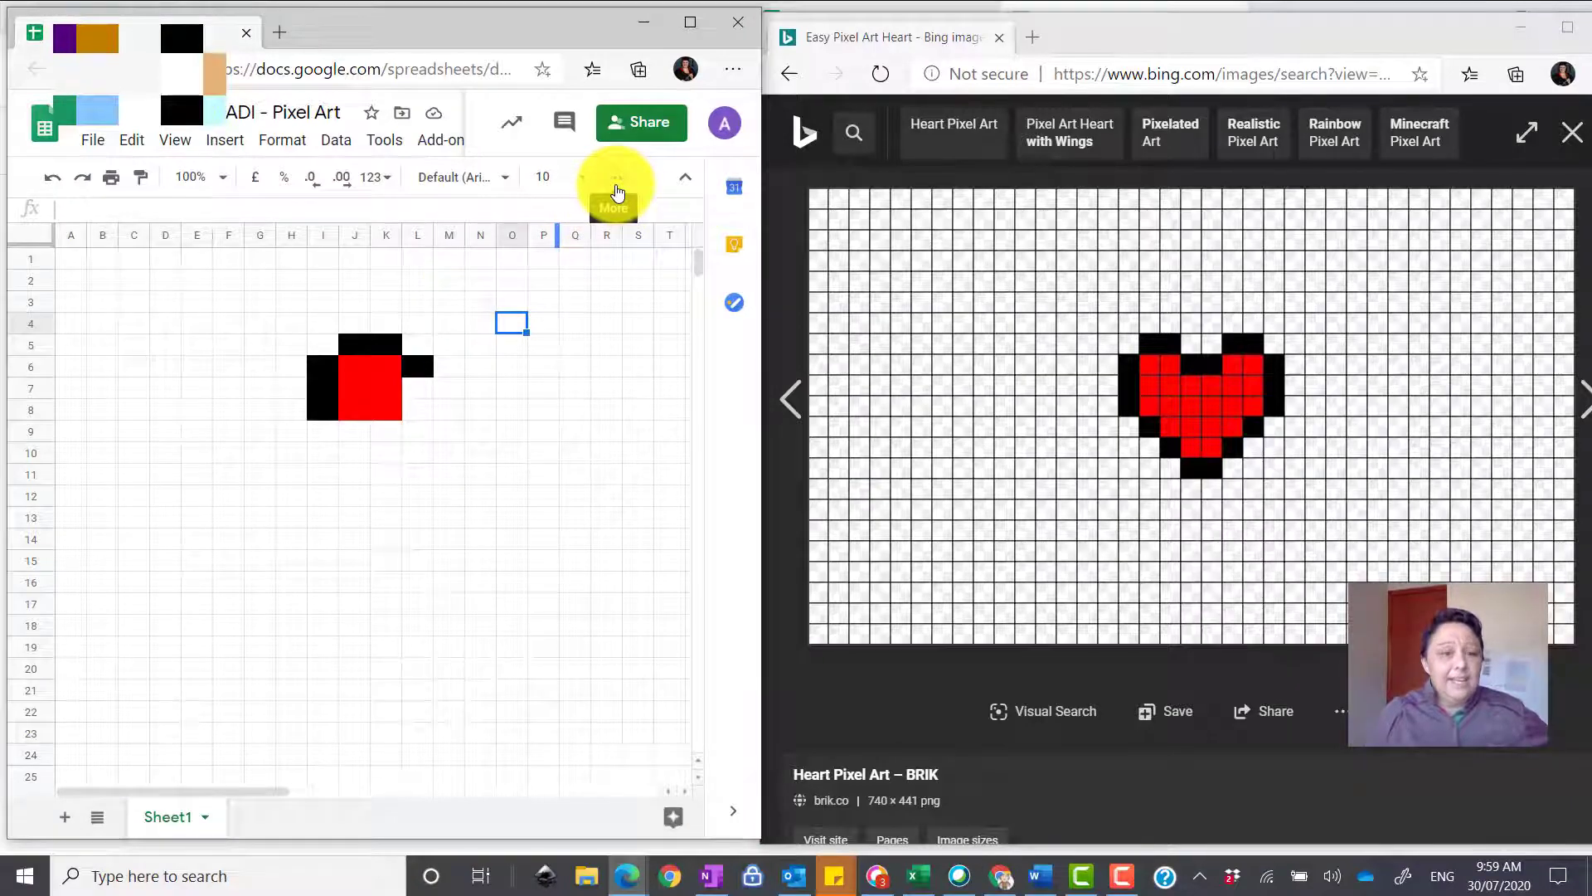
Fill cell M6 black to complete the dip between the heart's two lobes
left_click(419, 391)
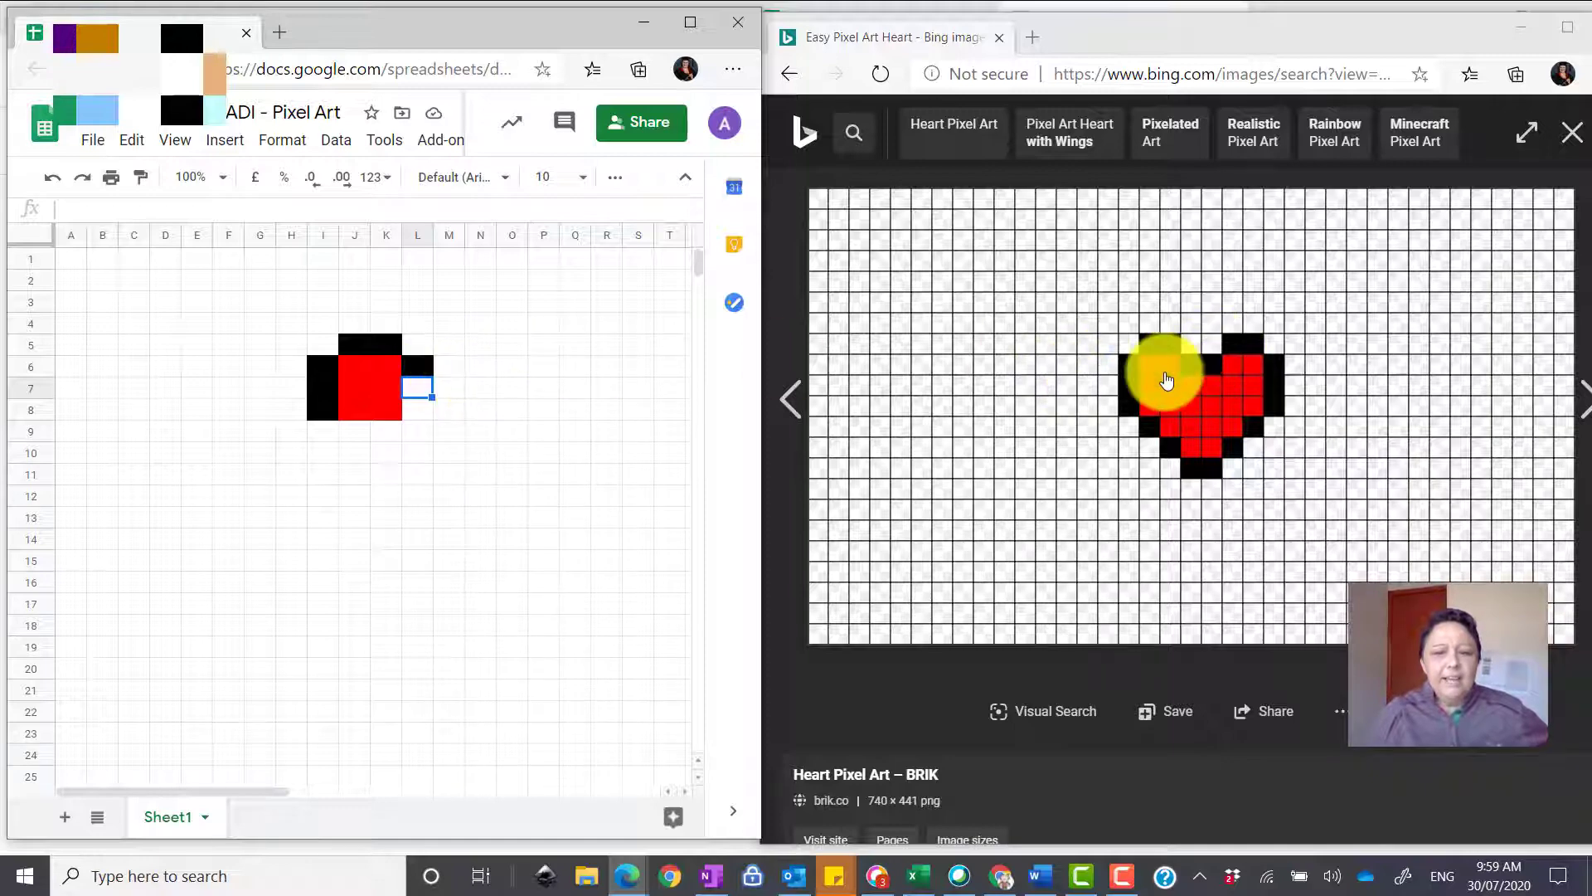
left_click(454, 372)
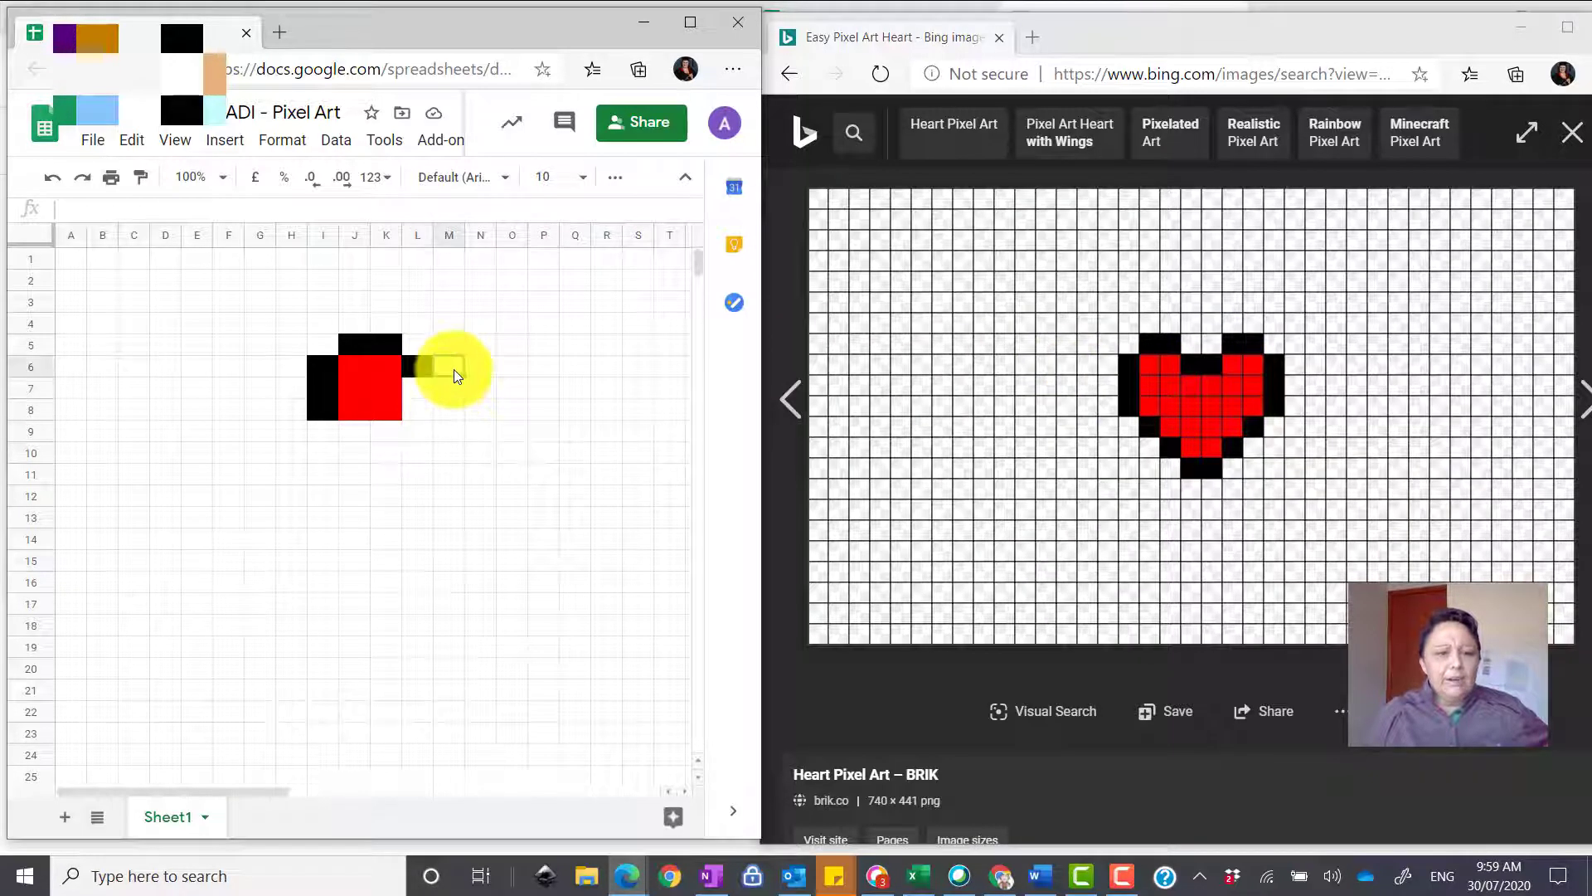
left_click(618, 180)
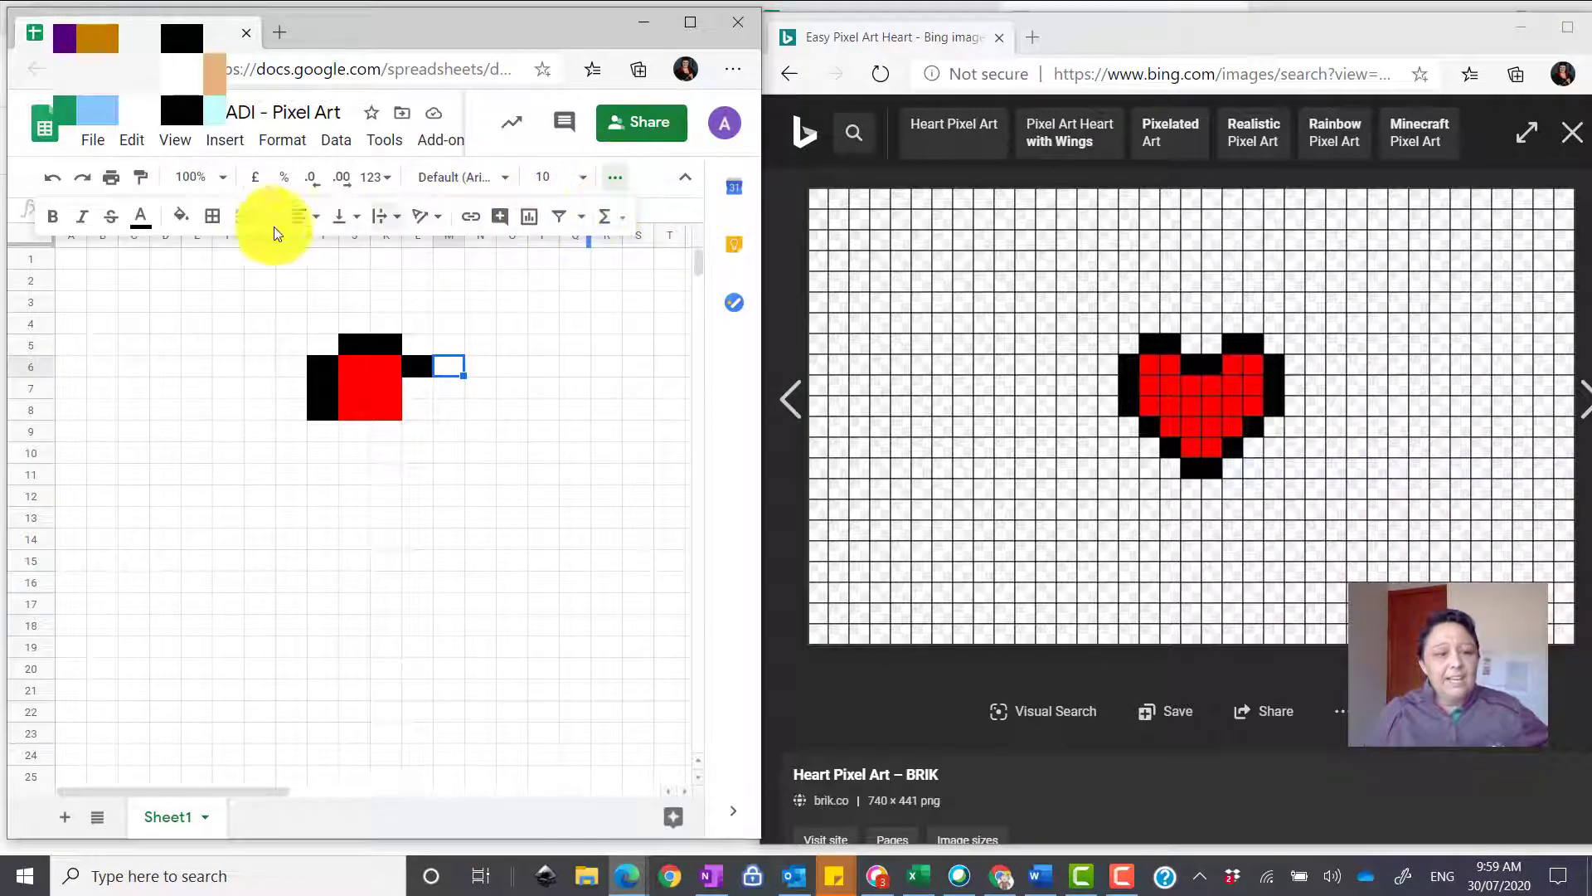
left_click(180, 216)
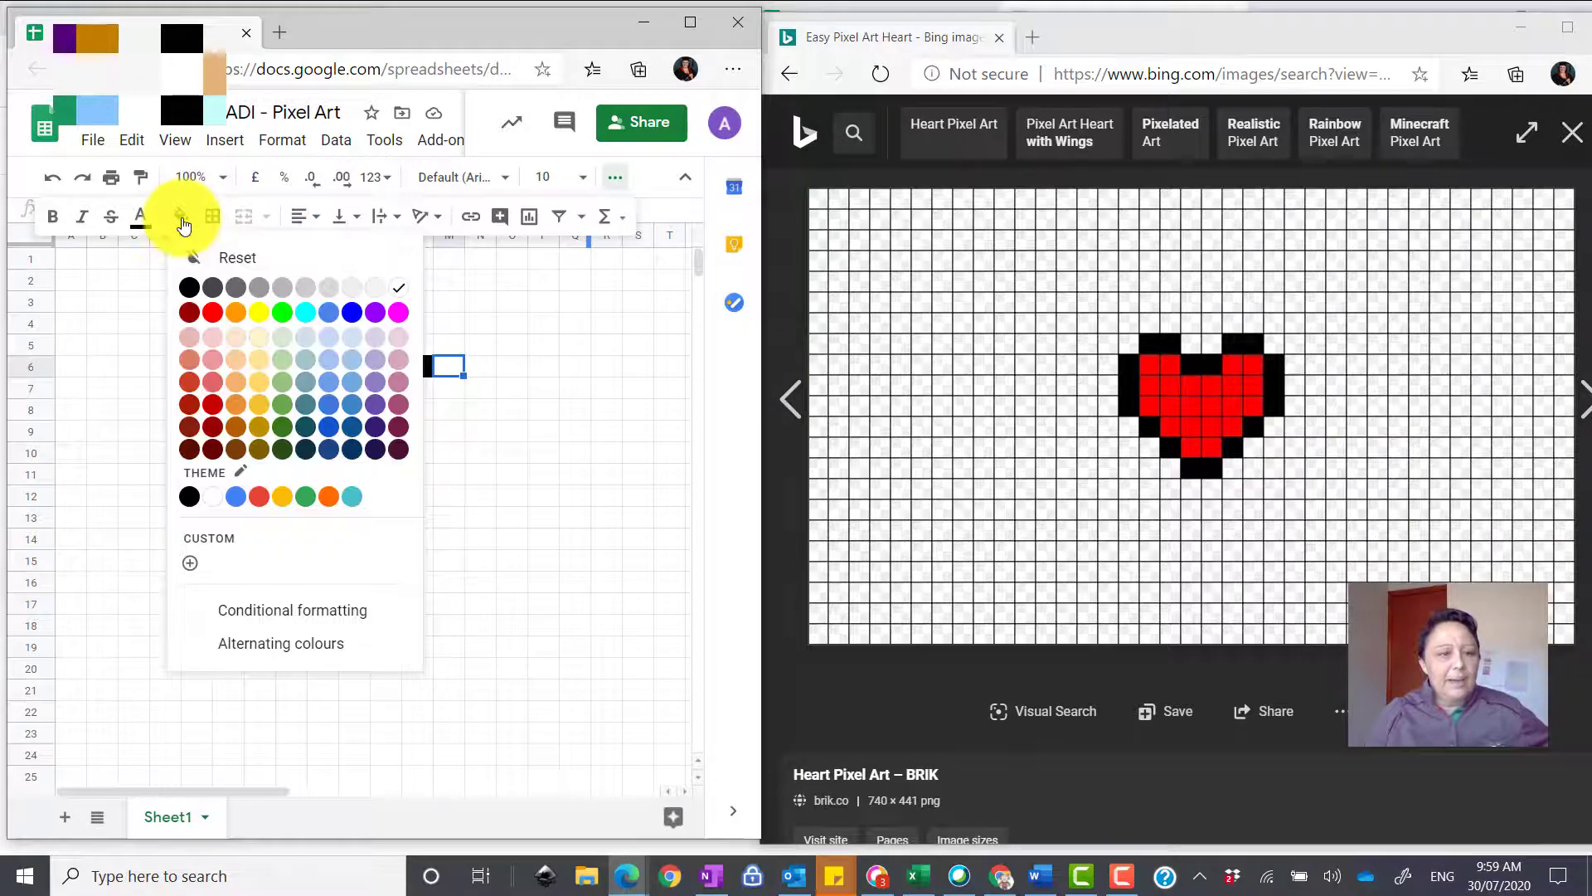
left_click(190, 289)
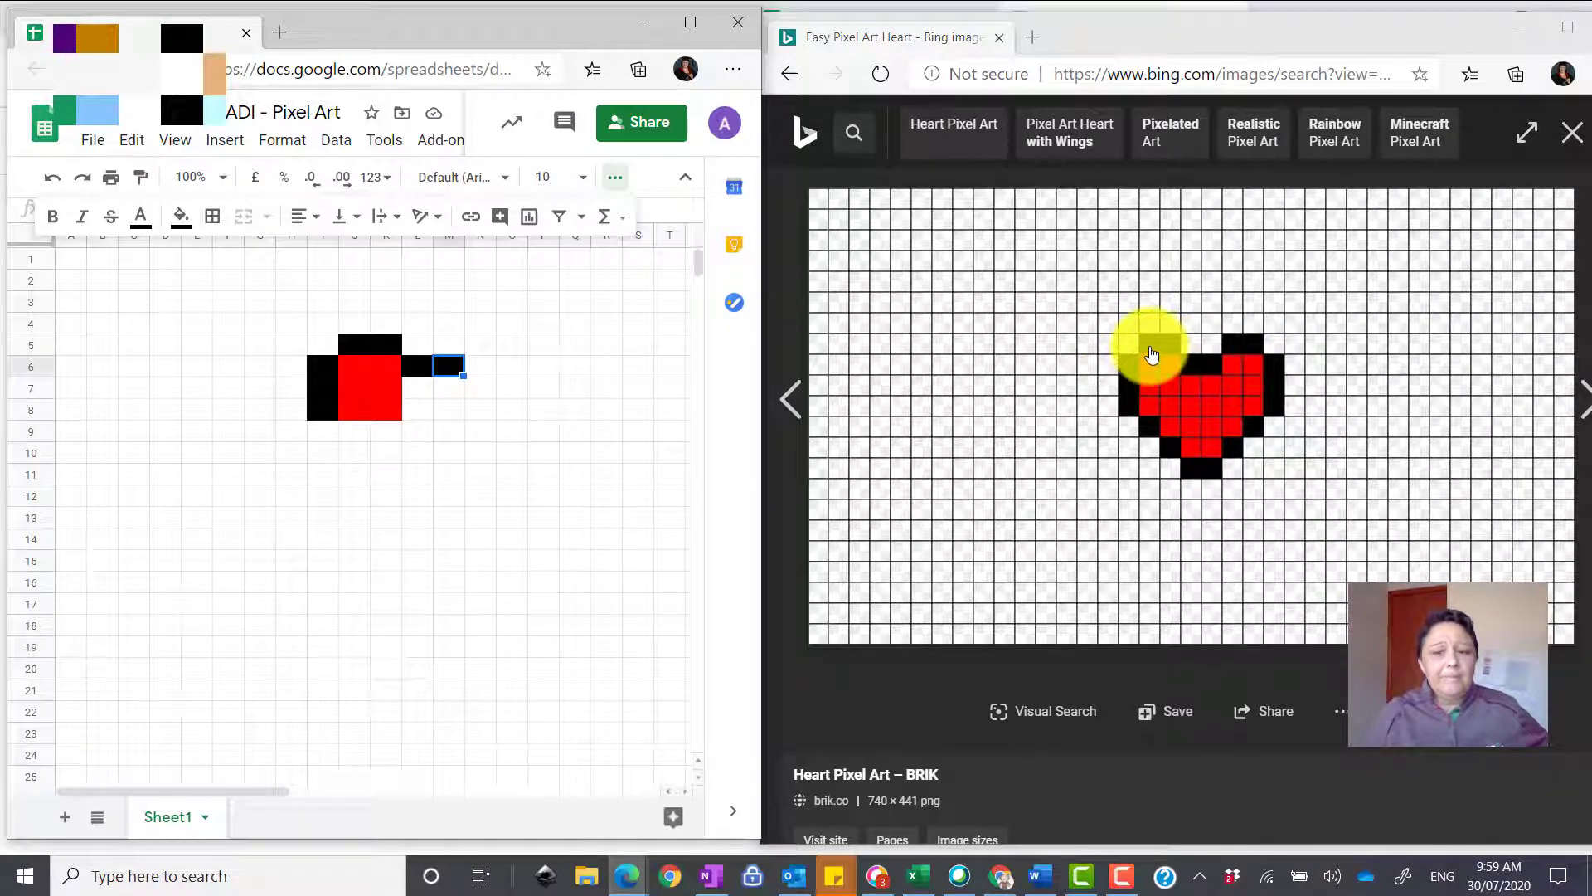
Repeat the black fill on cells N5 and O5 for the top of the heart's second lobe
key("Up")
key("Right")
key("F4")
key("Right")
key("F4")
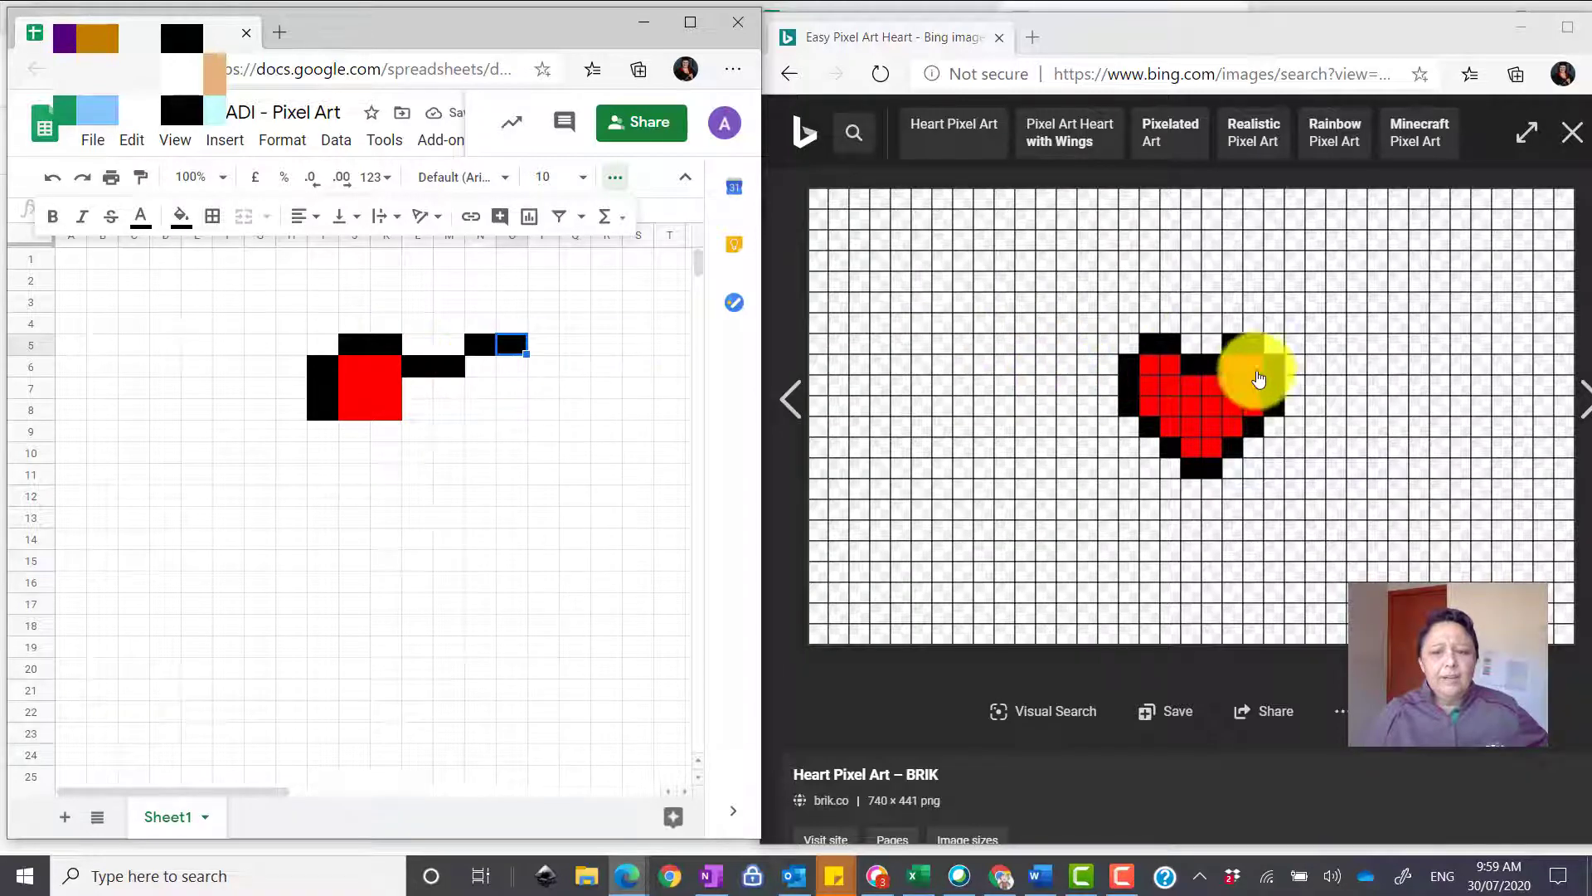
Fill cells N6:O6 red as the first interior row of the heart's second lobe
left_click(486, 371)
left_click_drag(481, 367, 514, 369)
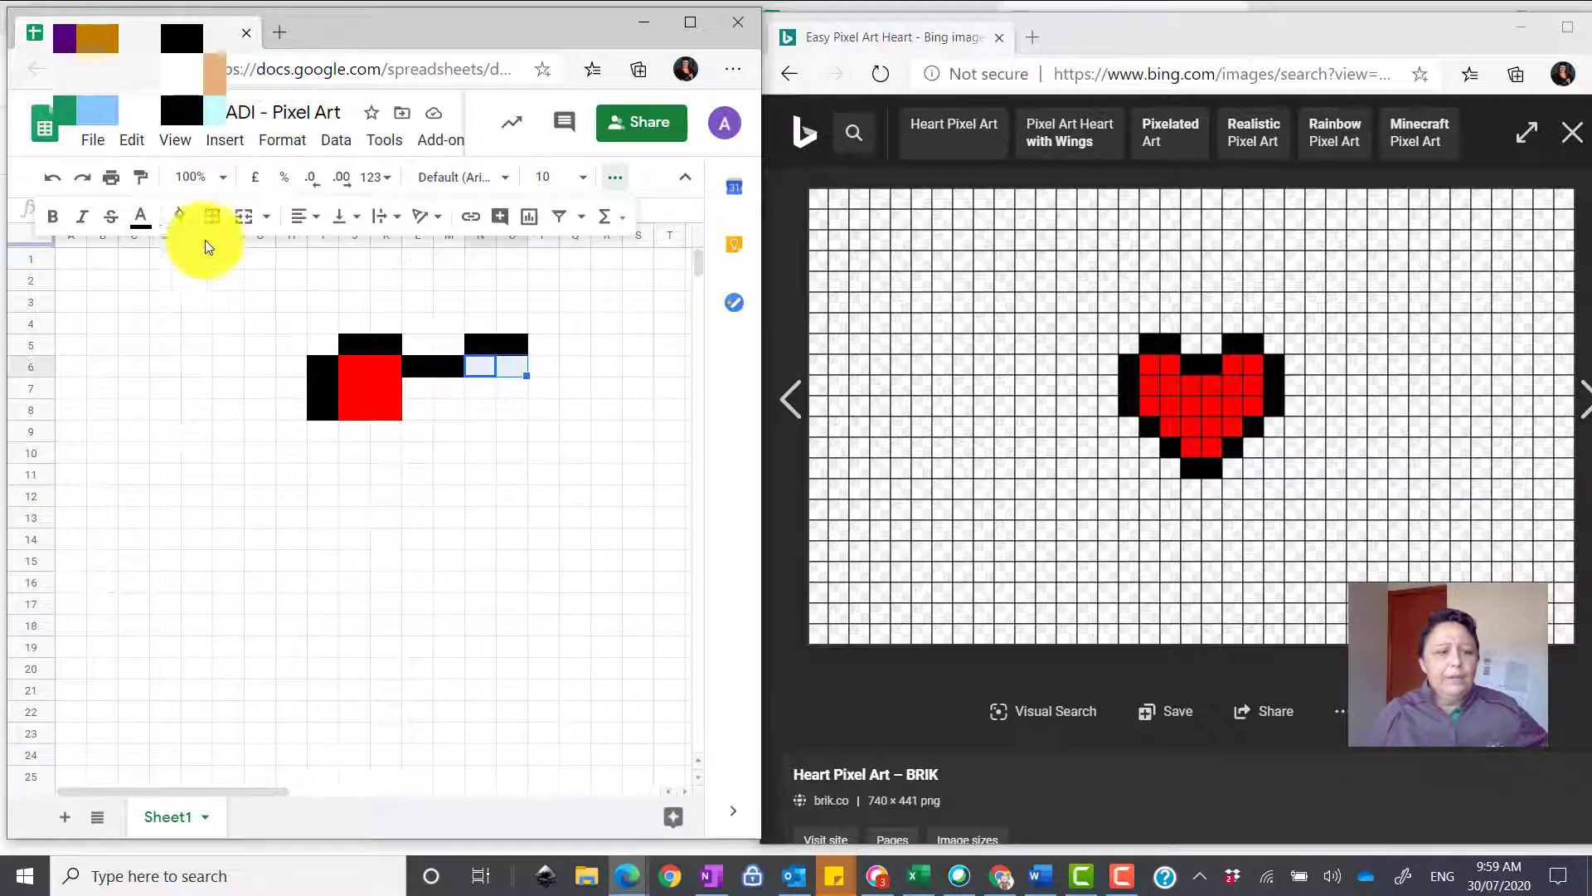
left_click(180, 216)
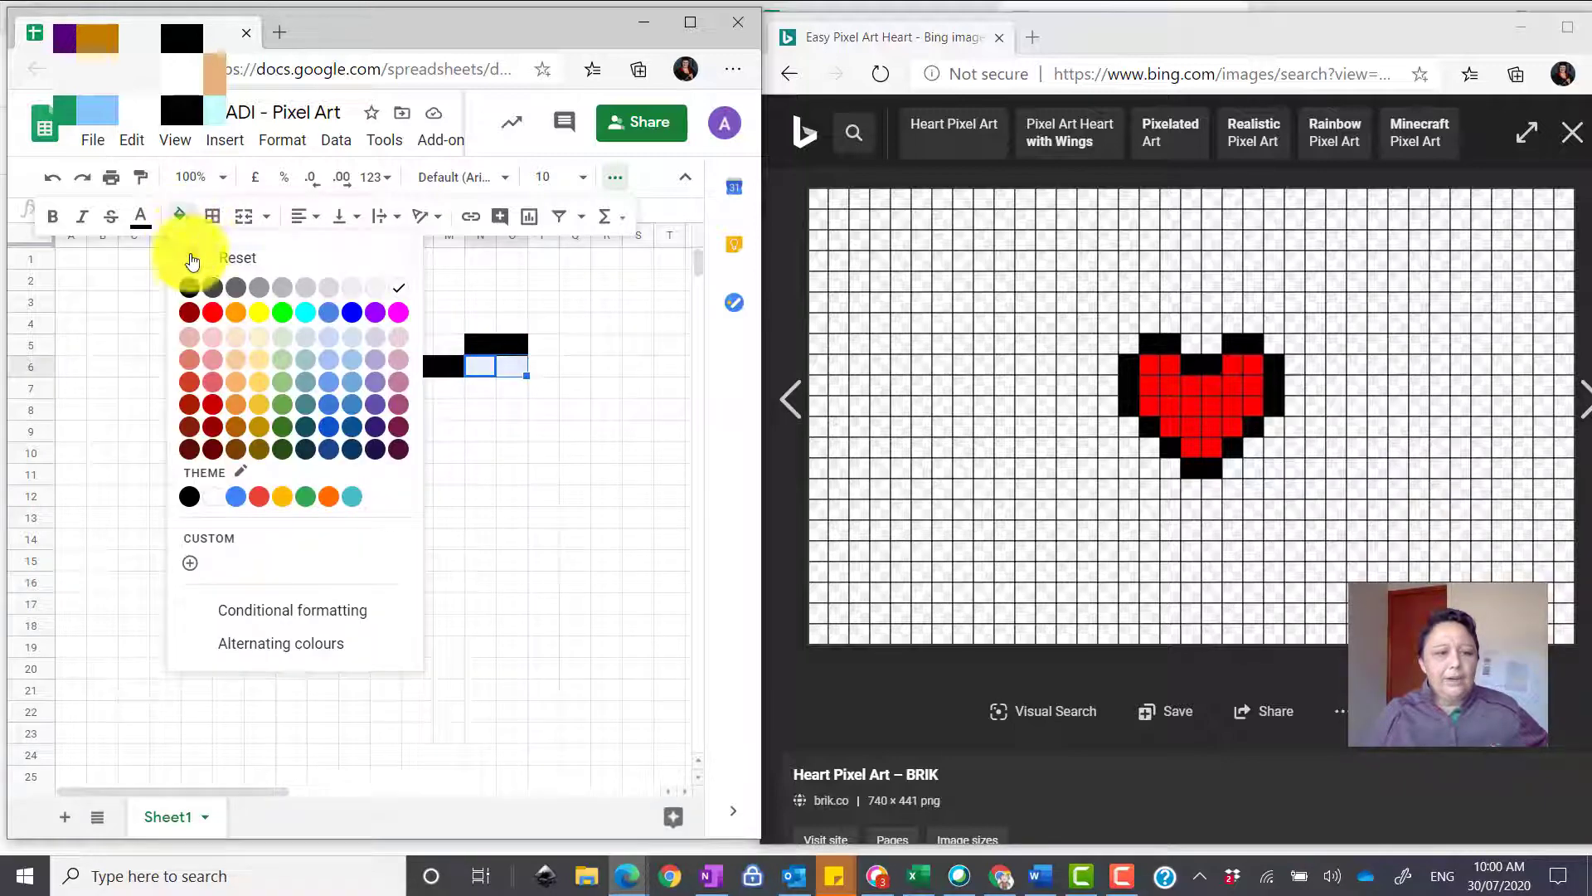
left_click(212, 313)
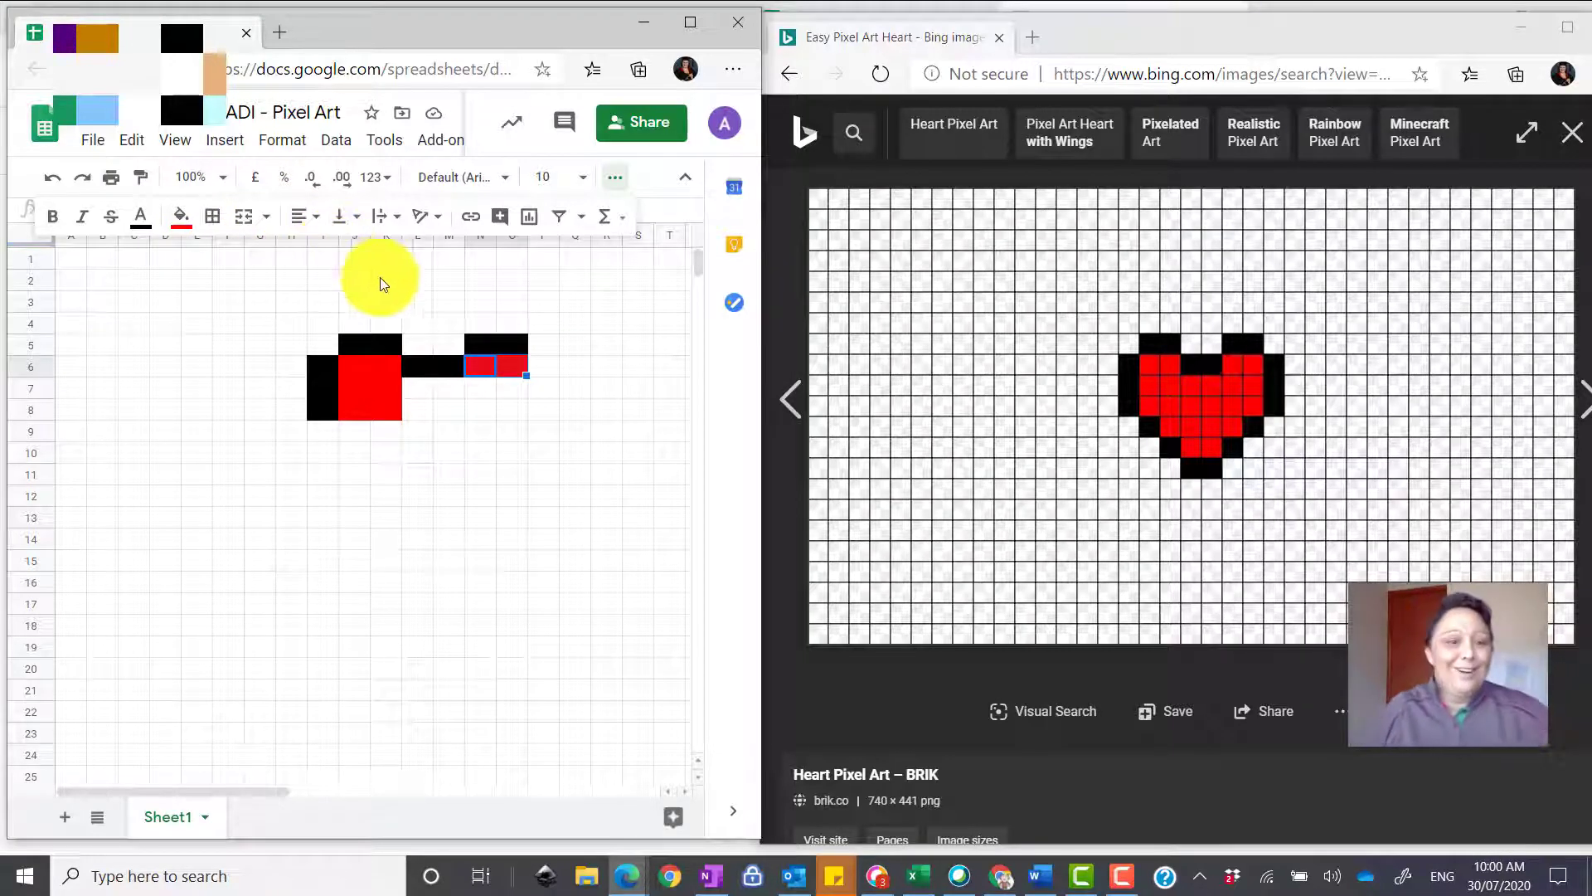
Fill cells P6:P8 black to form the outer side edge of the second lobe
left_click(540, 366)
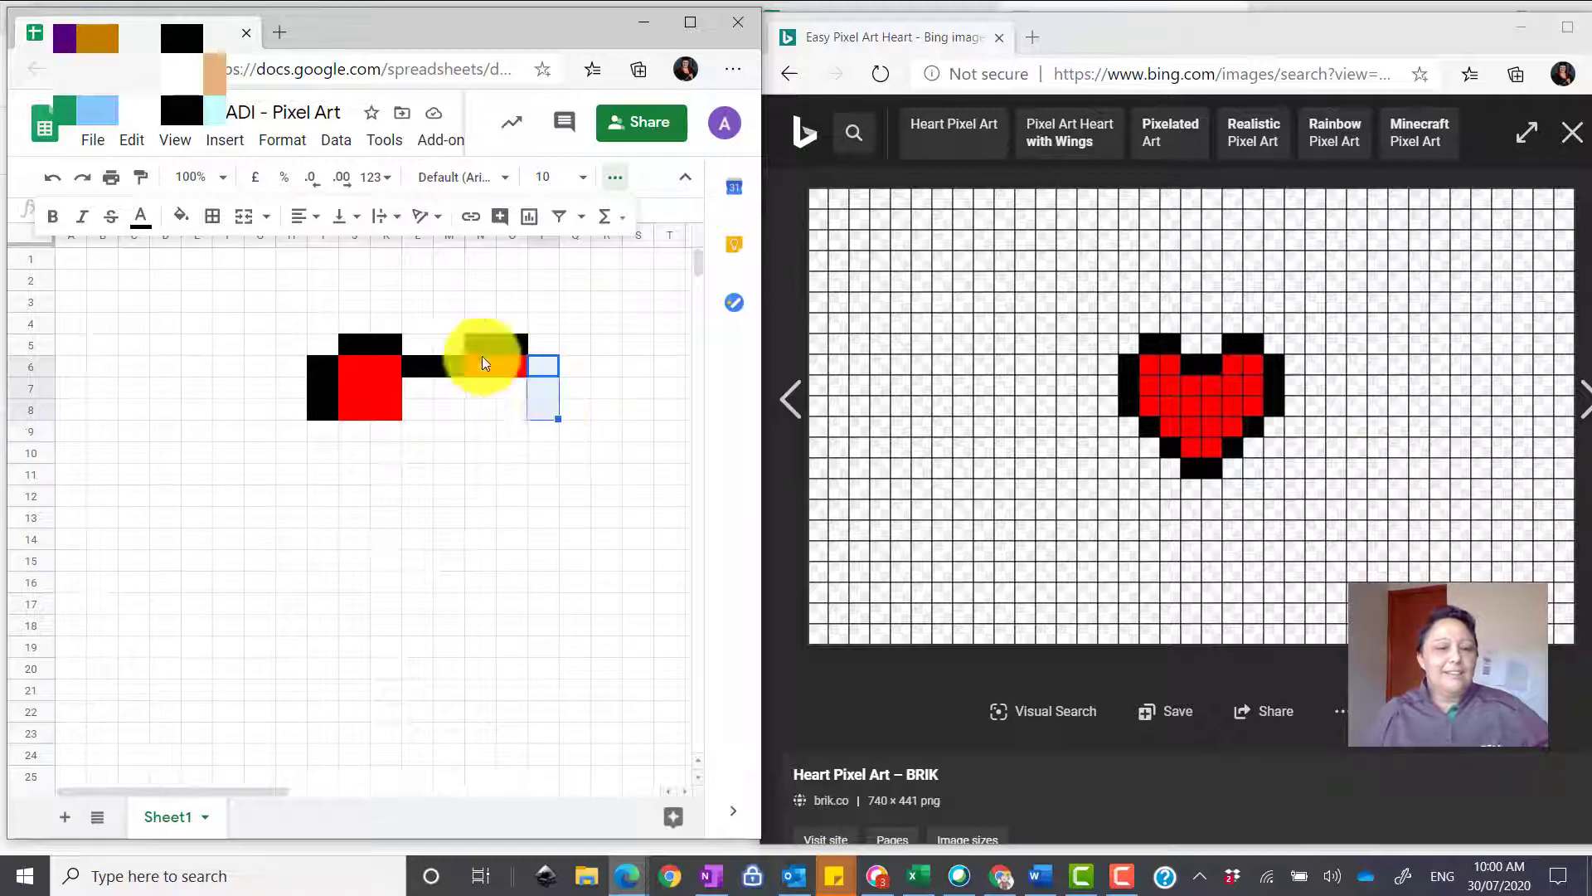
left_click(180, 217)
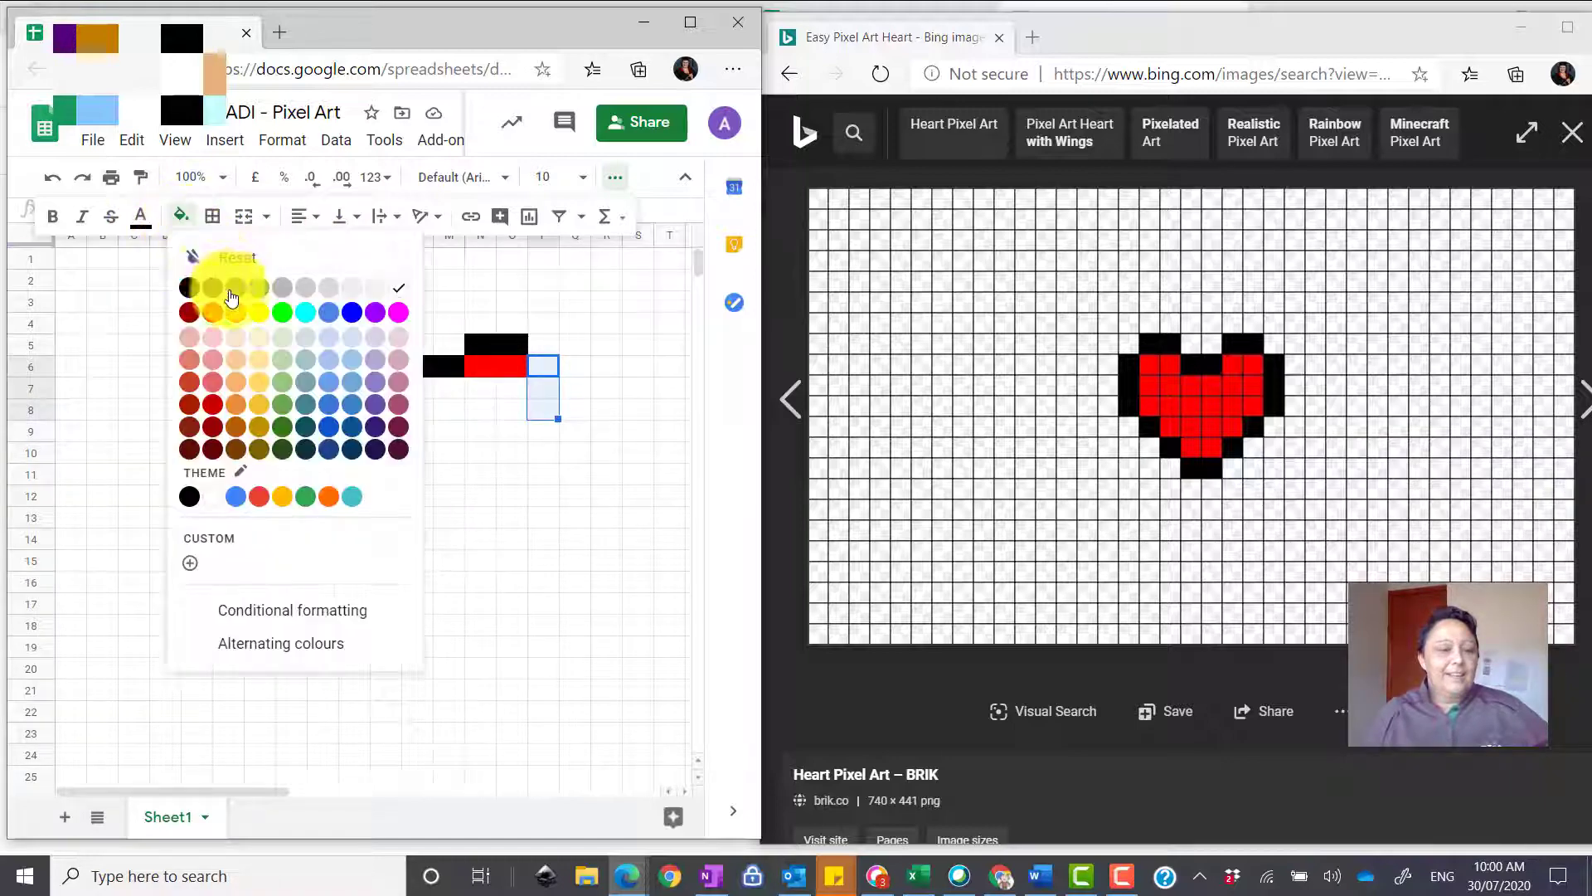
left_click(189, 286)
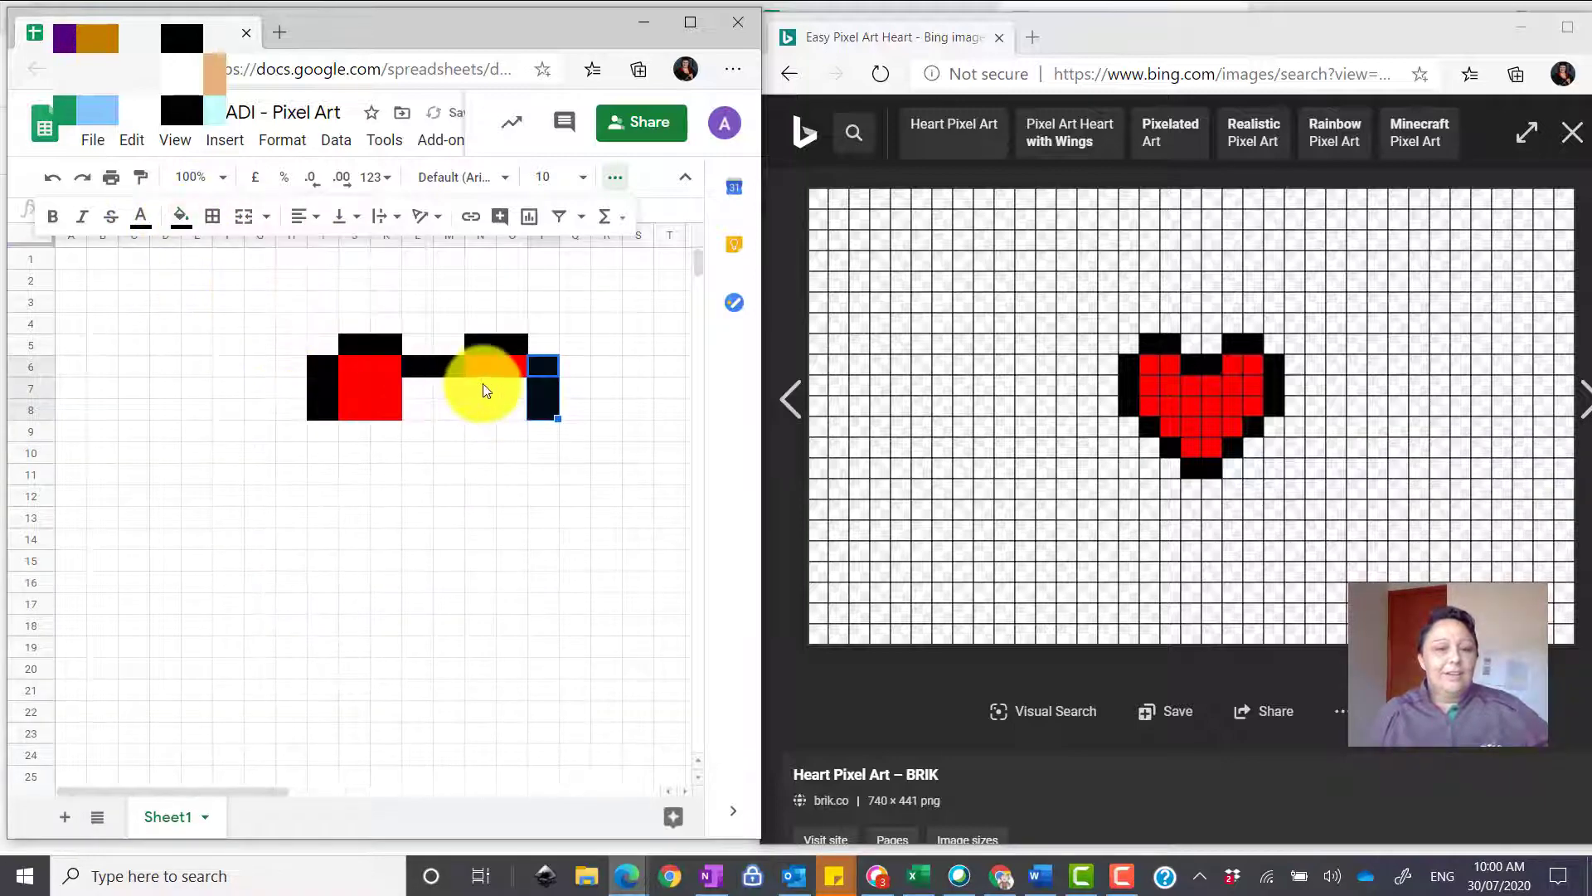
Extend the red fill over N7:O8 and L7:M8, and carry the red cells K8:N8 down to row 9
left_click_drag(481, 370, 505, 380)
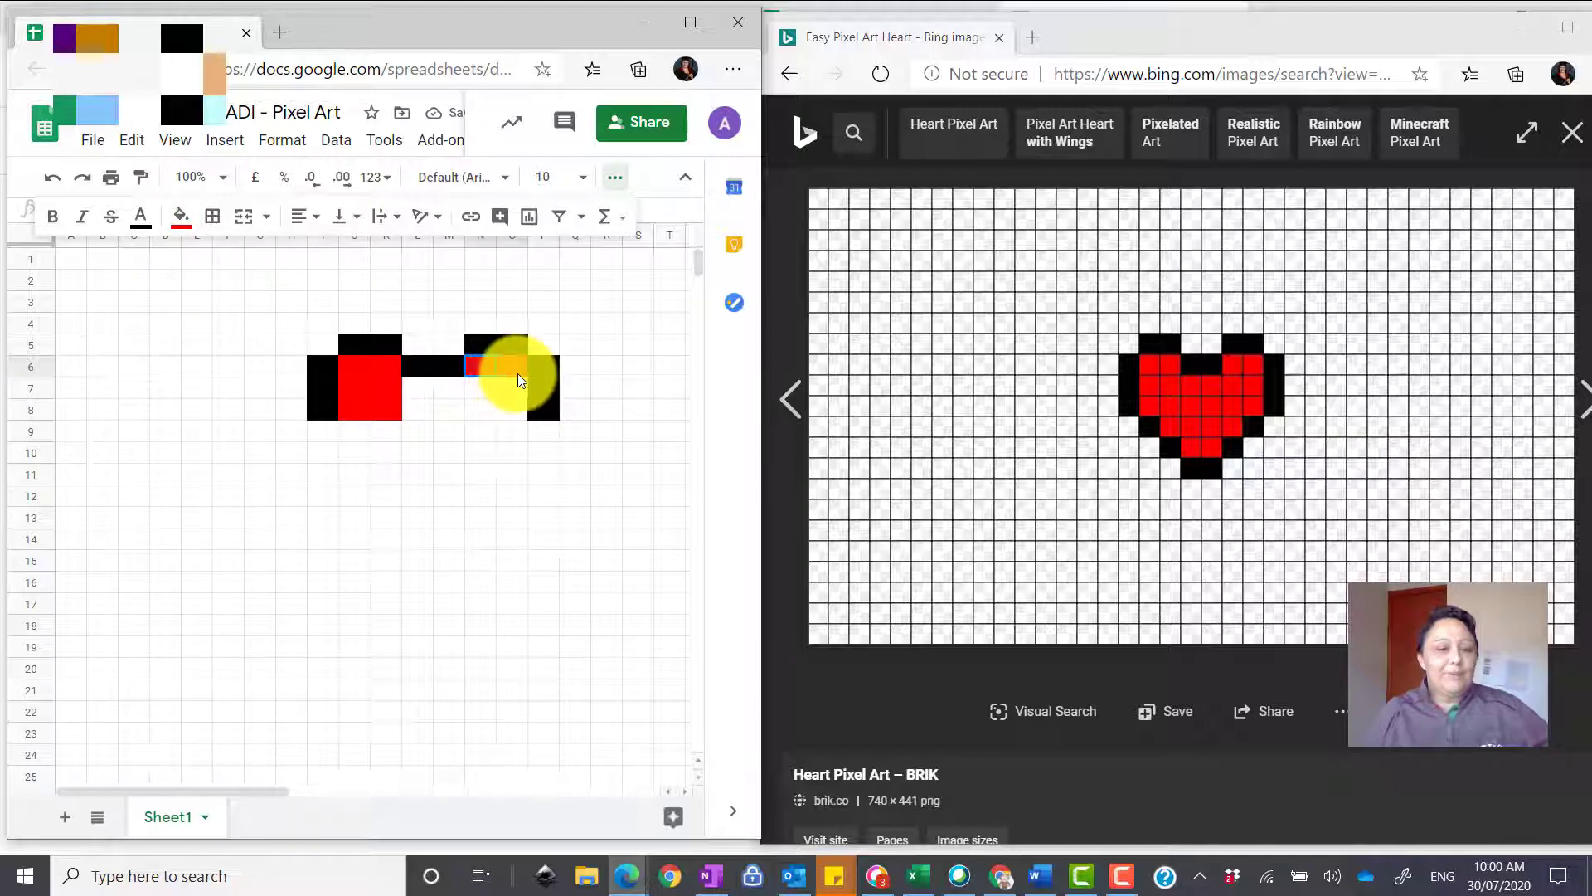
left_click_drag(523, 376, 522, 417)
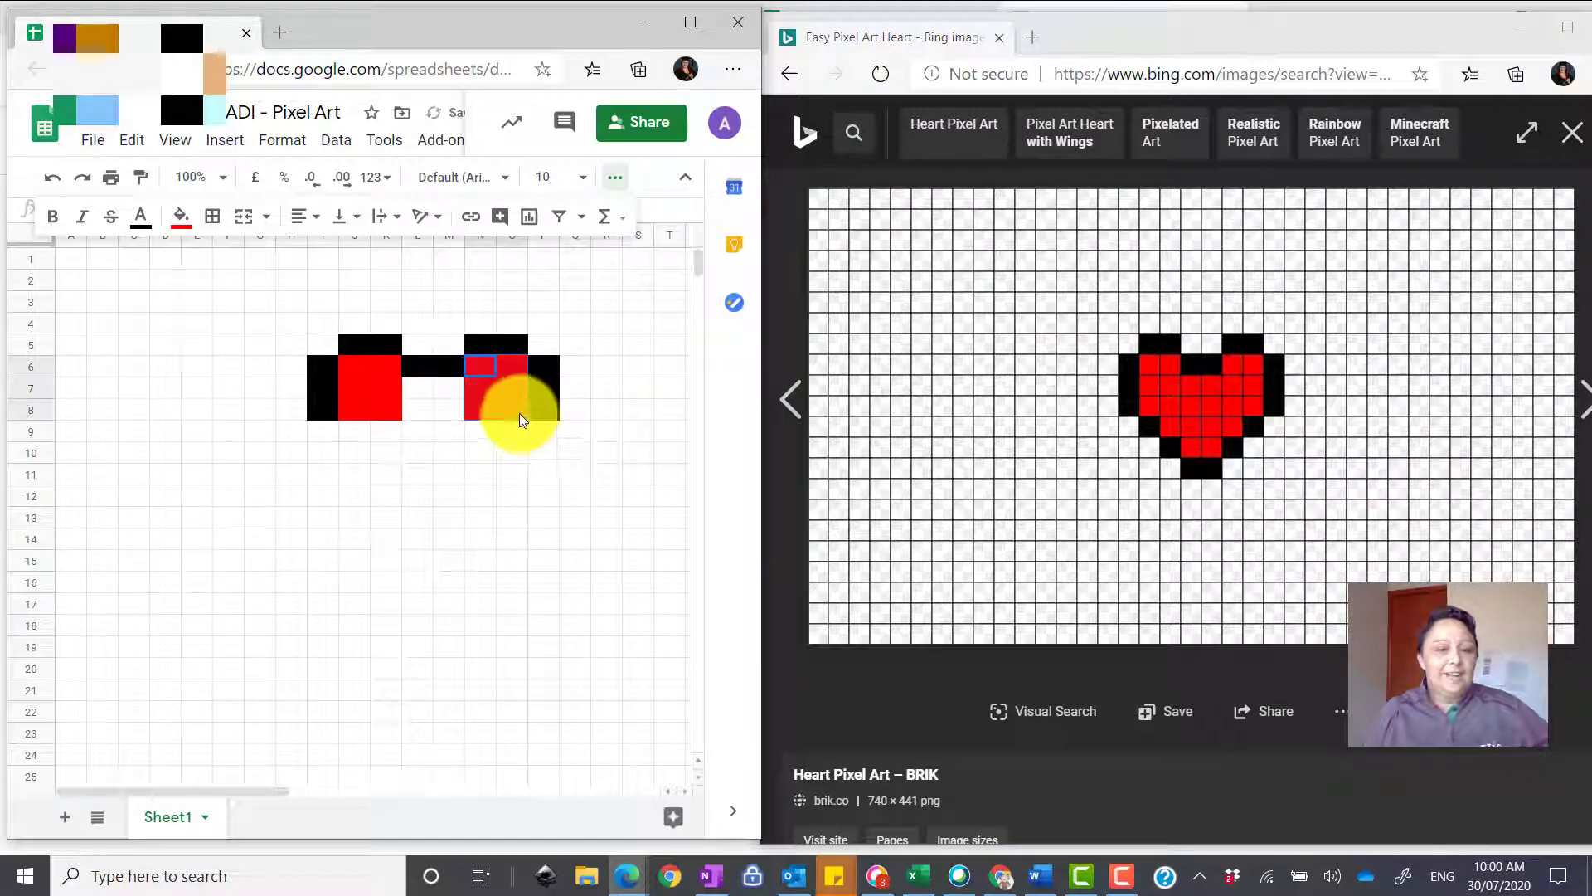
left_click(394, 384)
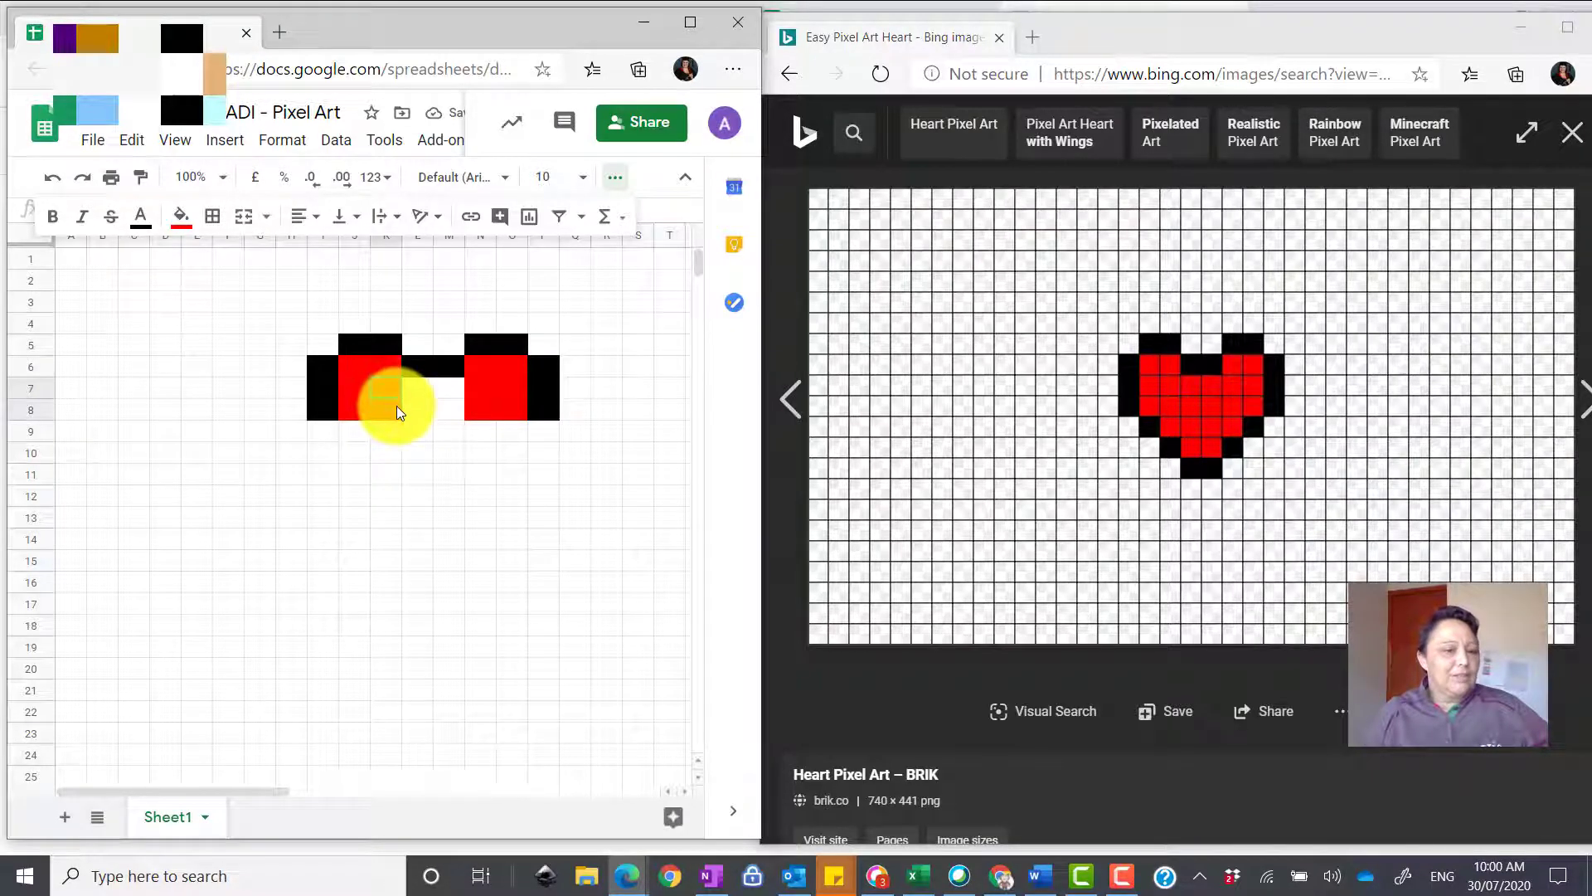
left_click_drag(401, 422, 493, 415)
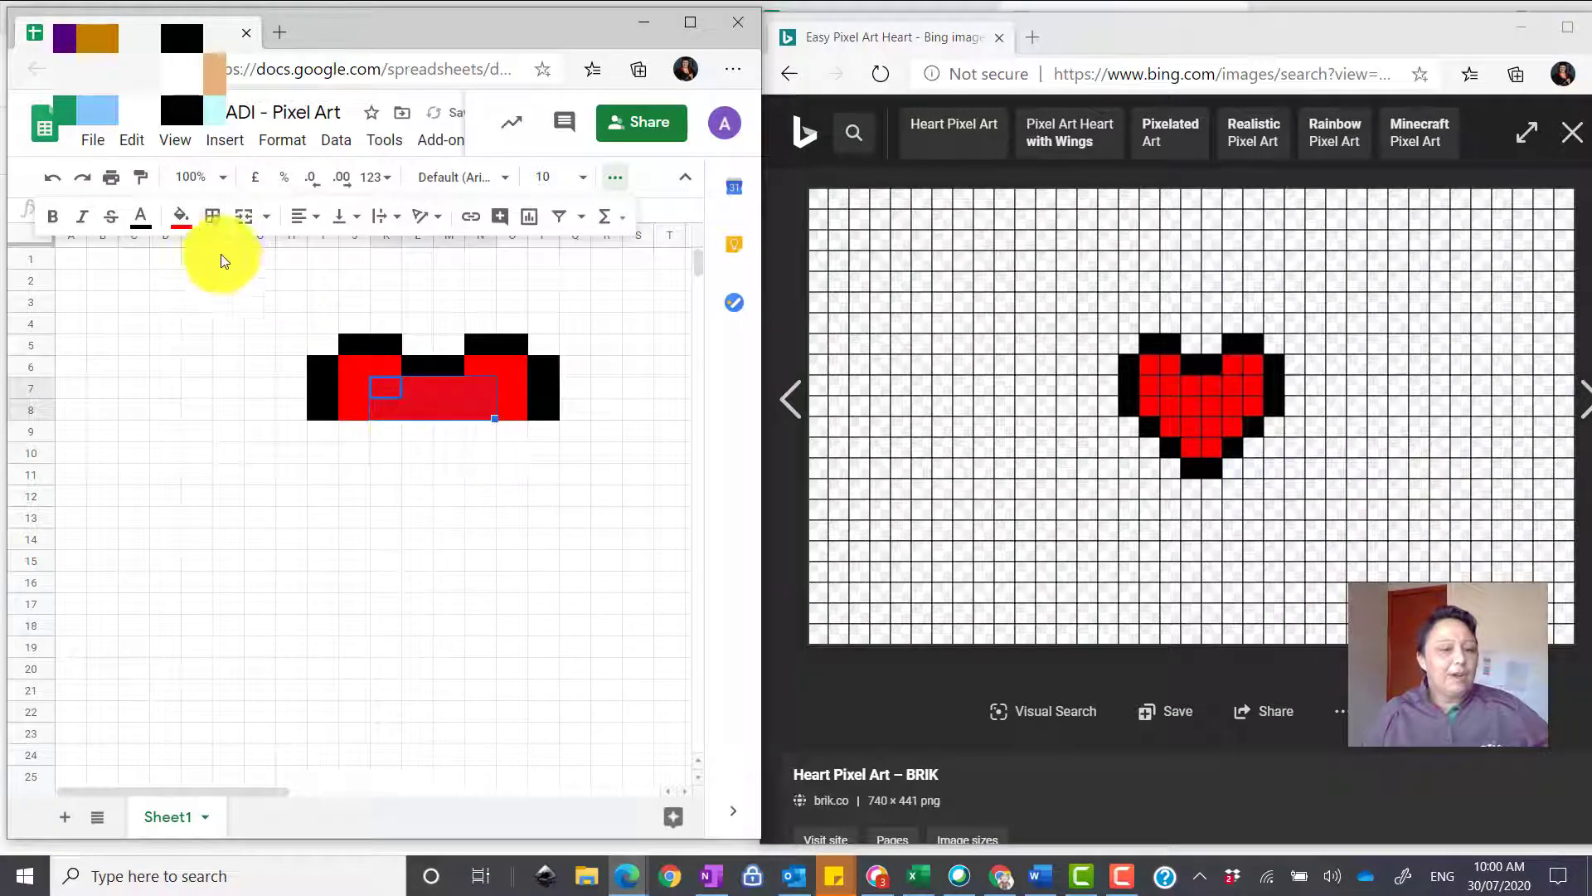
left_click(389, 393)
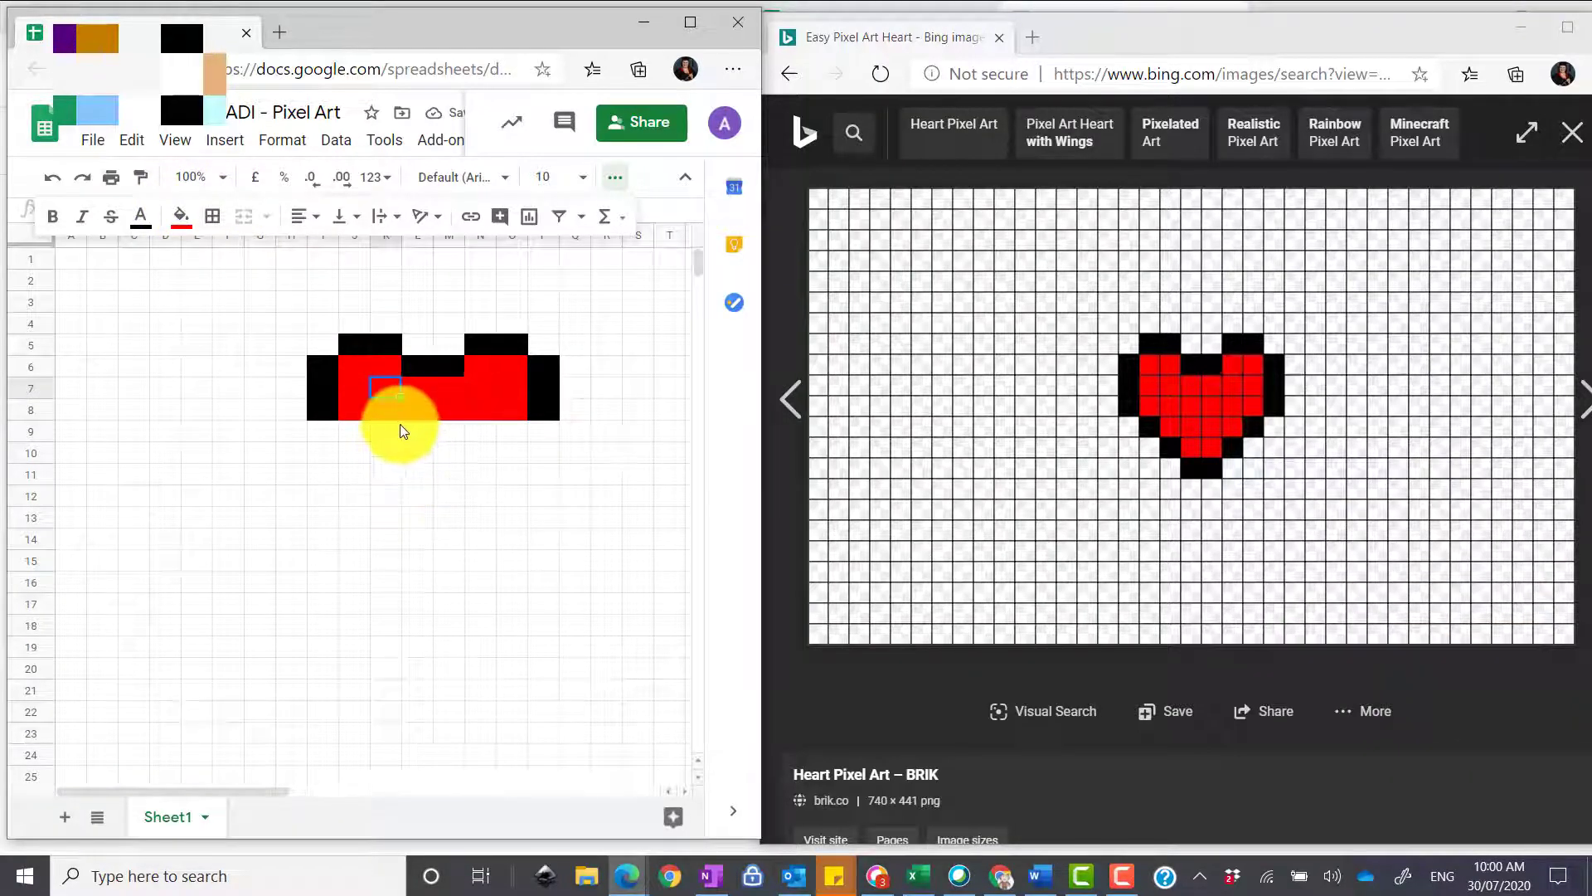
left_click_drag(395, 414, 493, 434)
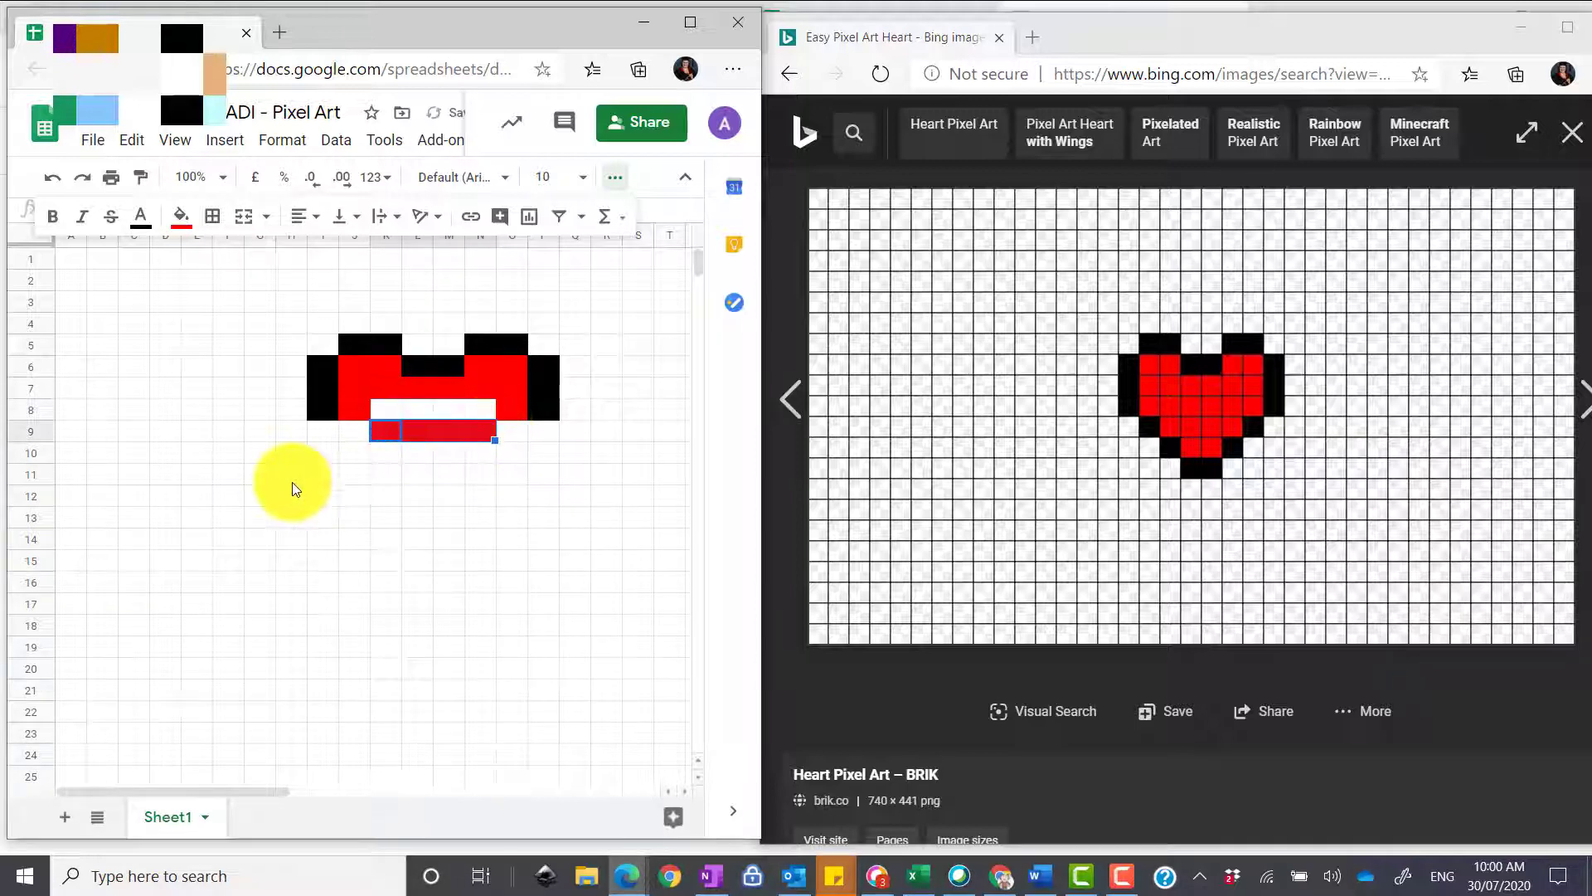
Fill cells J9 and K10 black as the diagonal lower edge beneath the first lobe
left_click(350, 435)
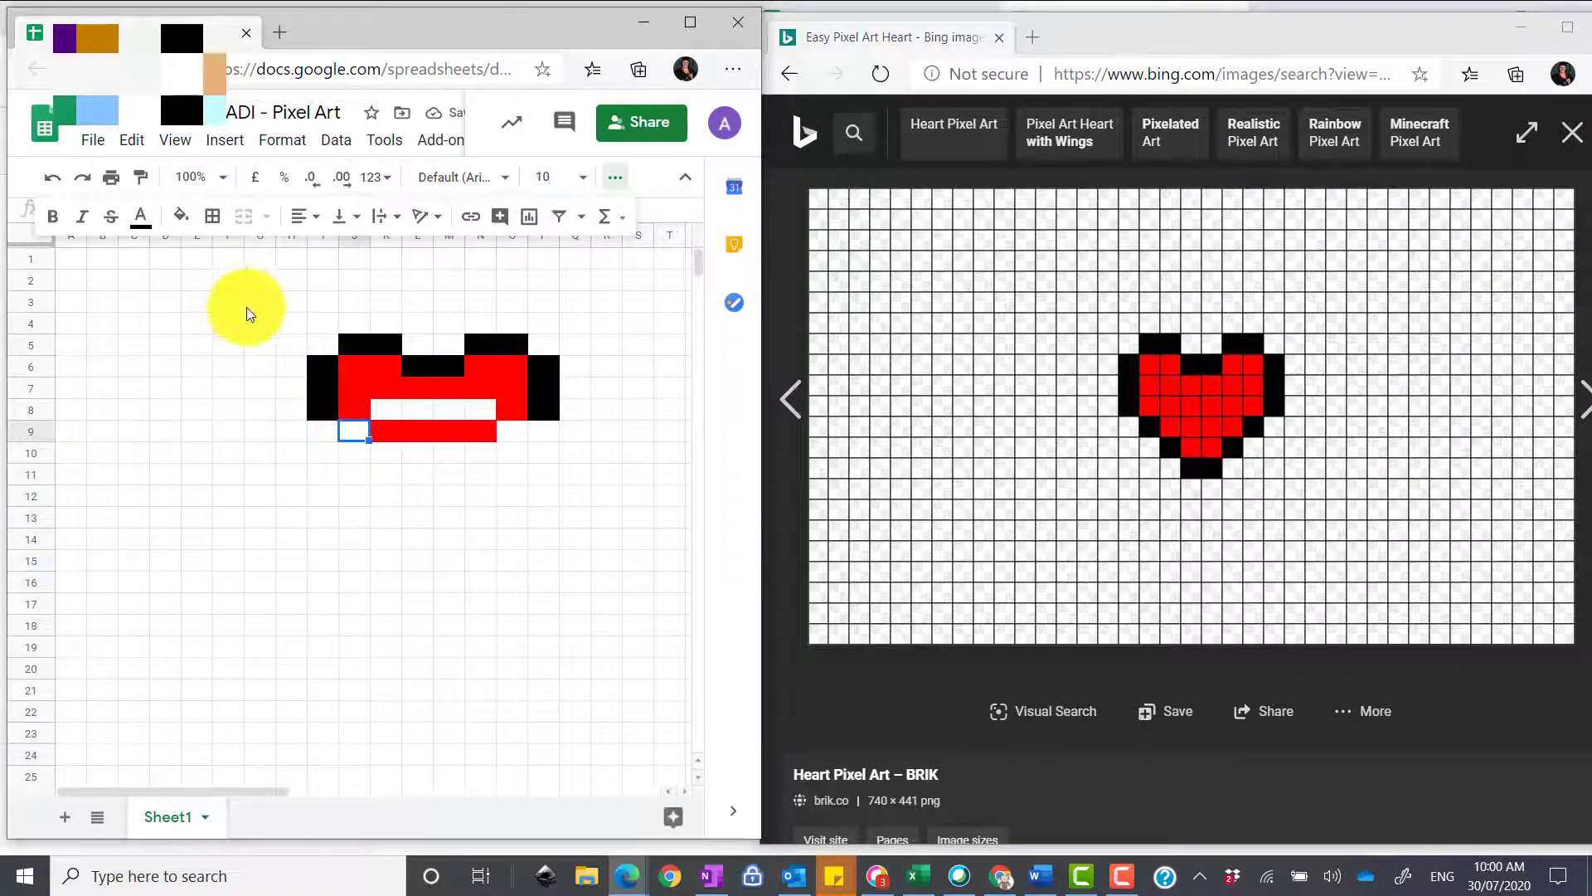
left_click(182, 217)
left_click(189, 288)
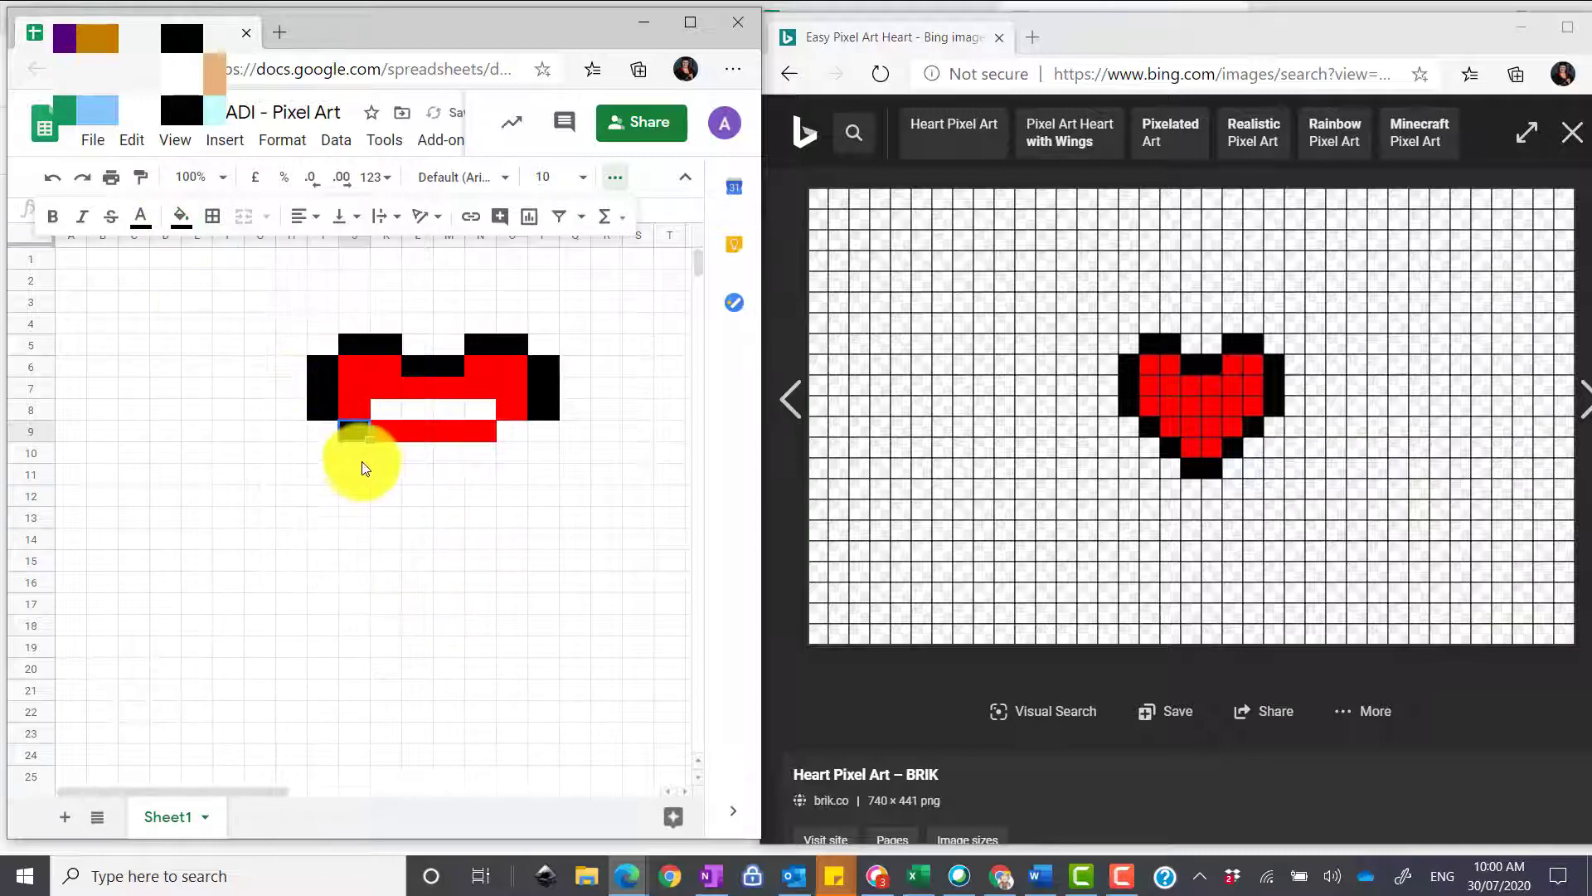
left_click(387, 454)
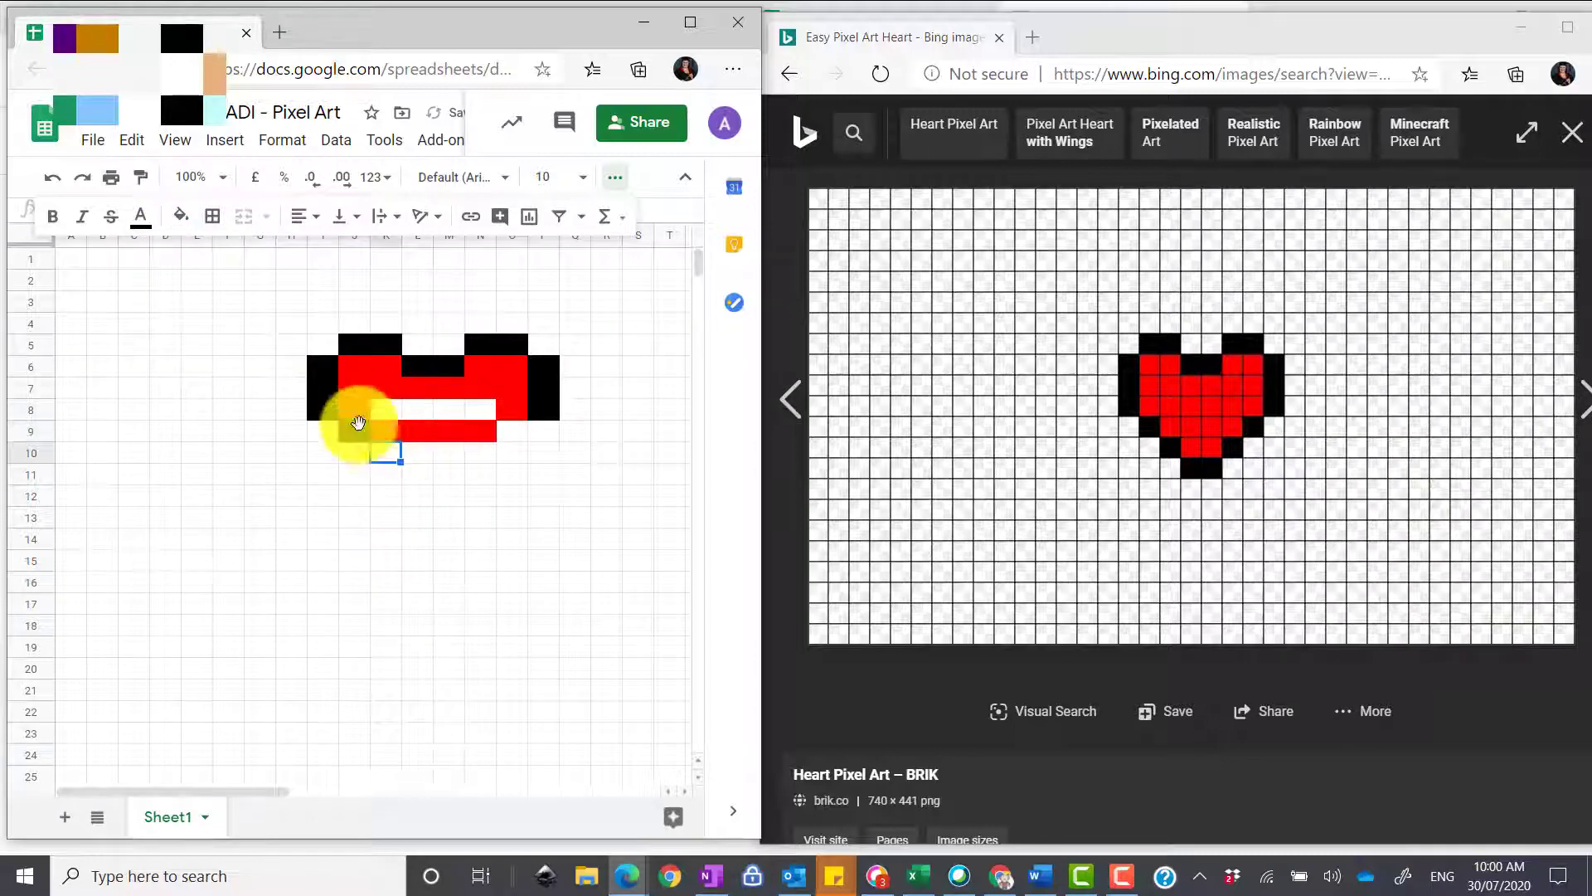
left_click(181, 217)
left_click(189, 288)
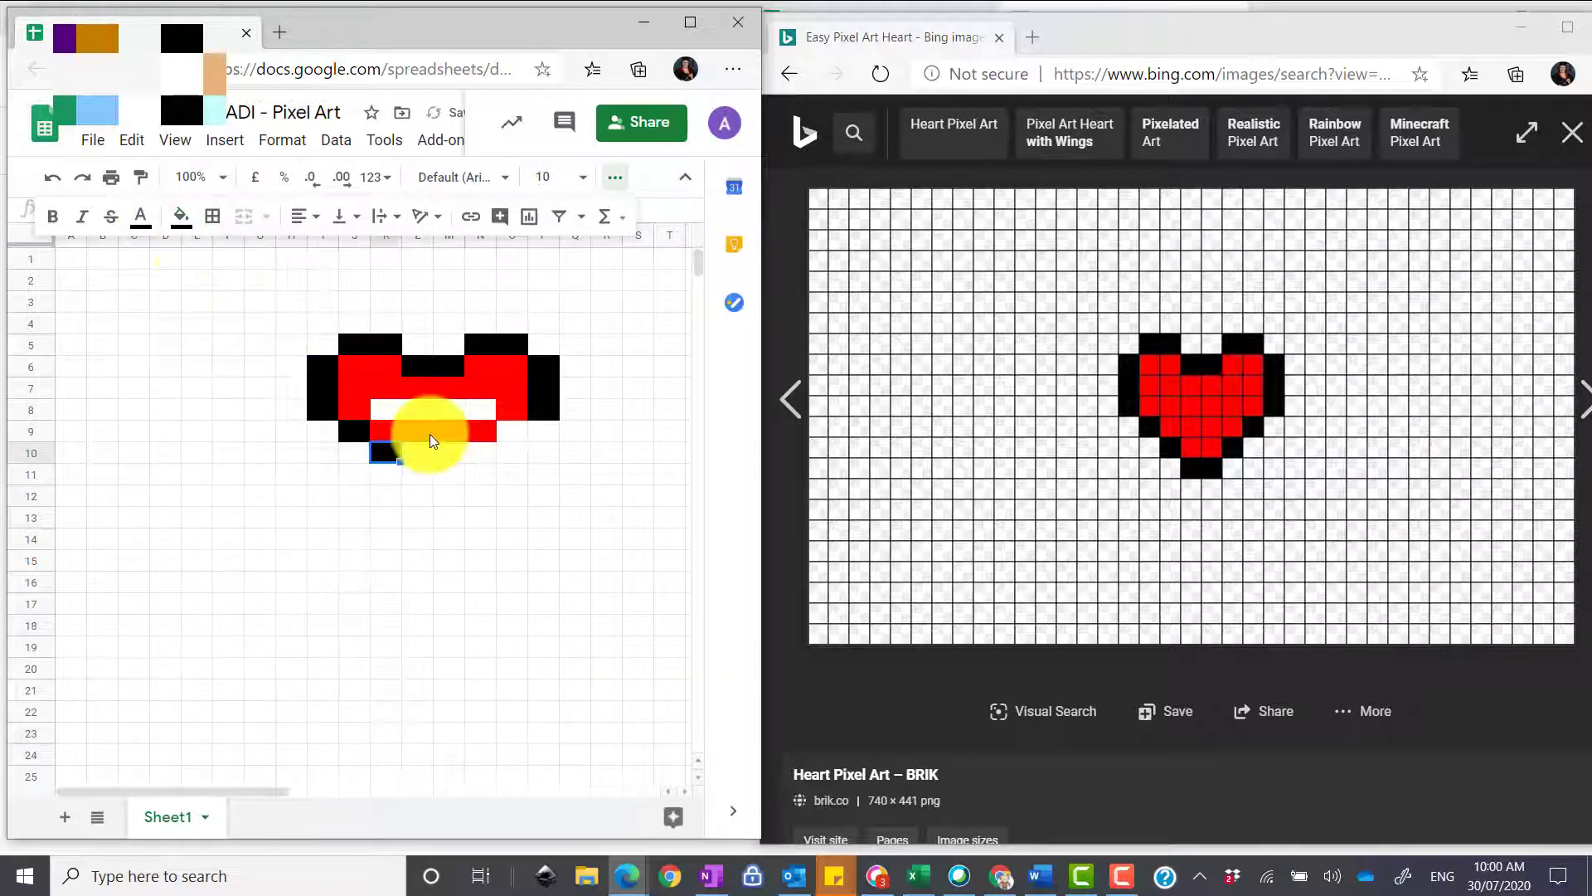
Extend the red from J8 across to O8 to close the white gap, and fill L10:M10 red
left_click(362, 406)
left_click_drag(369, 420, 510, 441)
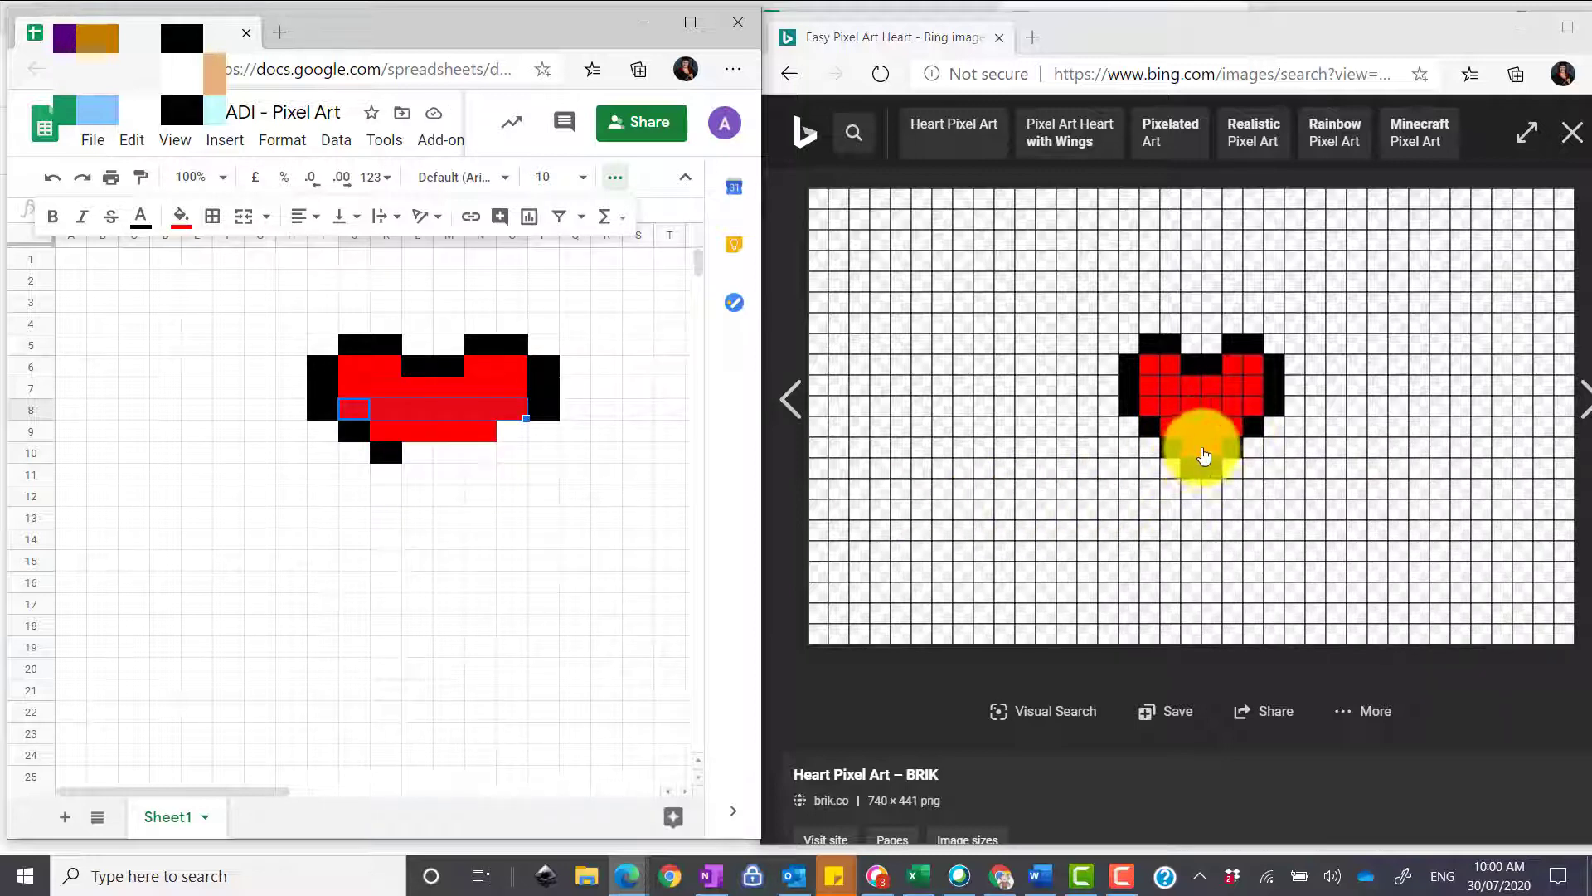
left_click(419, 453)
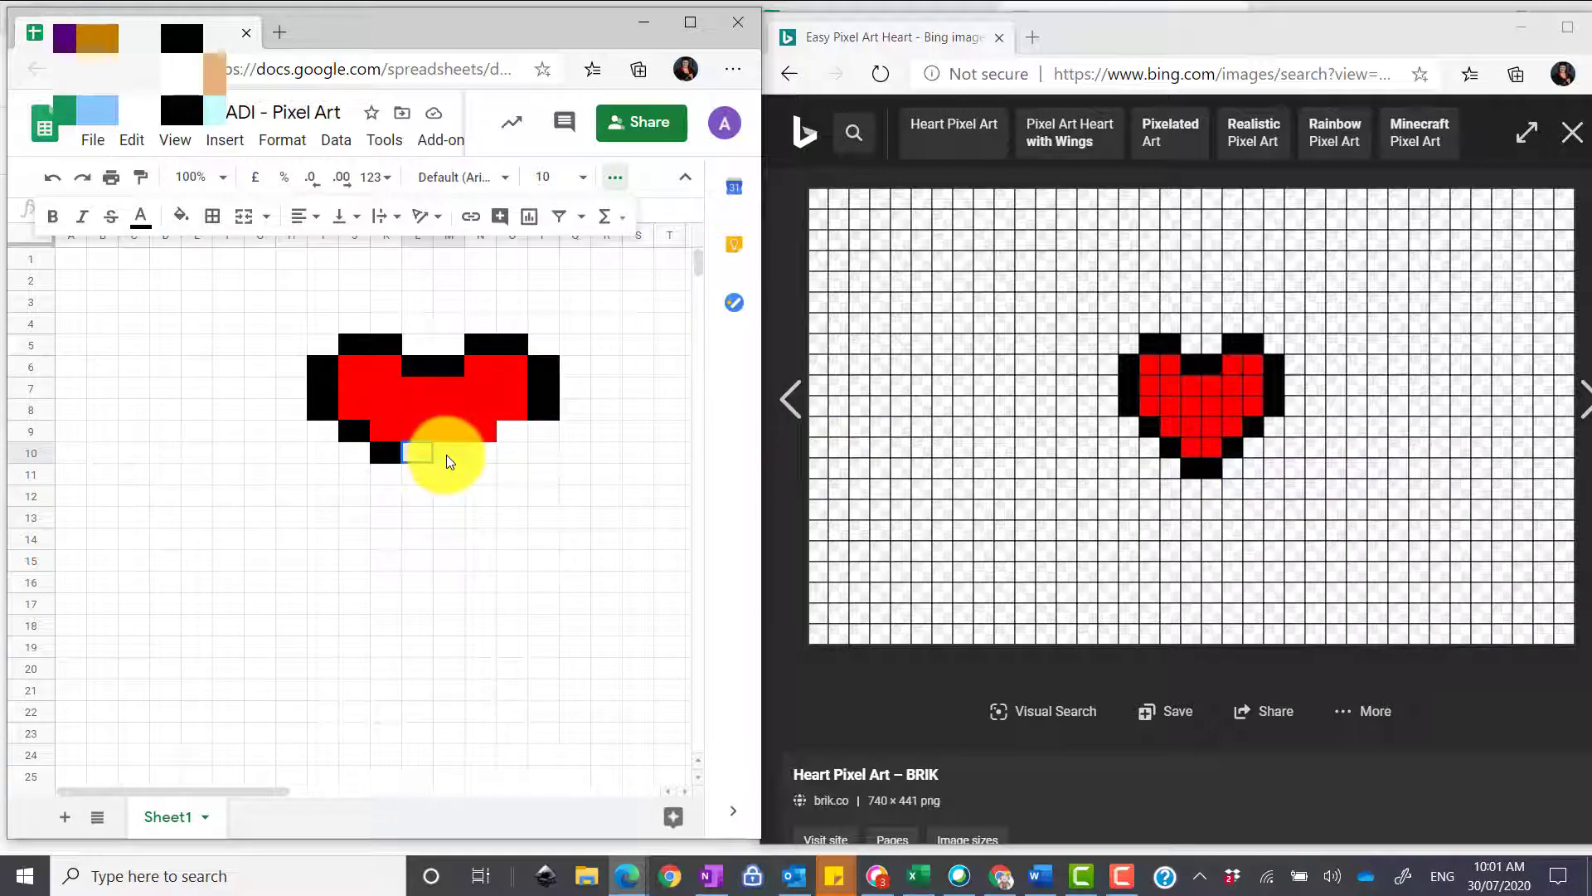
left_click(191, 225)
left_click(213, 309)
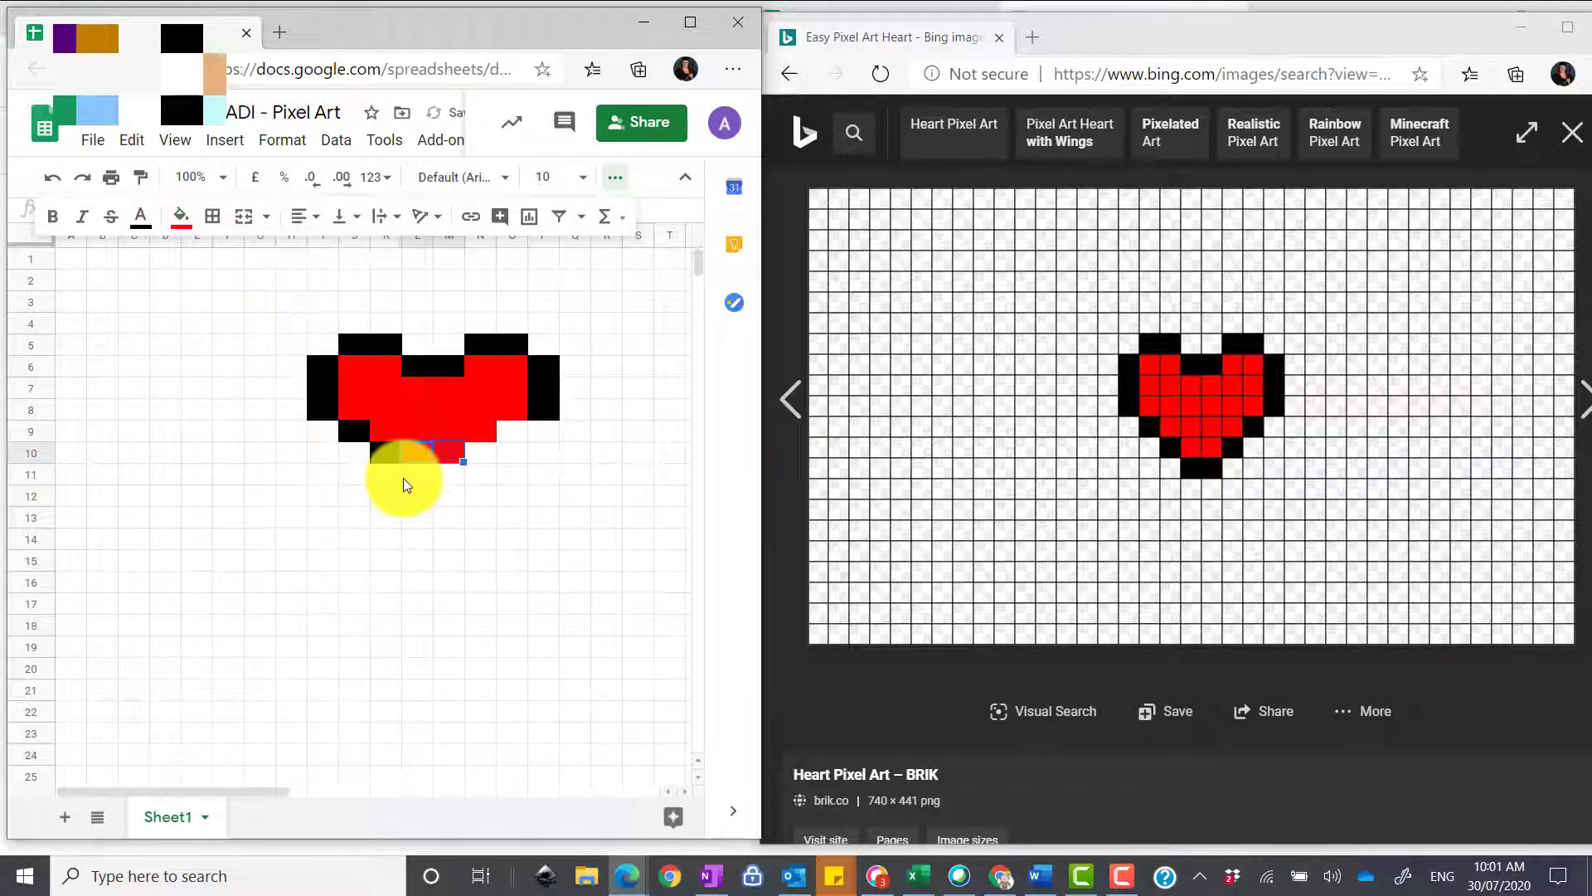
Fill cells L11 and M11 black to form the heart's bottom tip
left_click(411, 476)
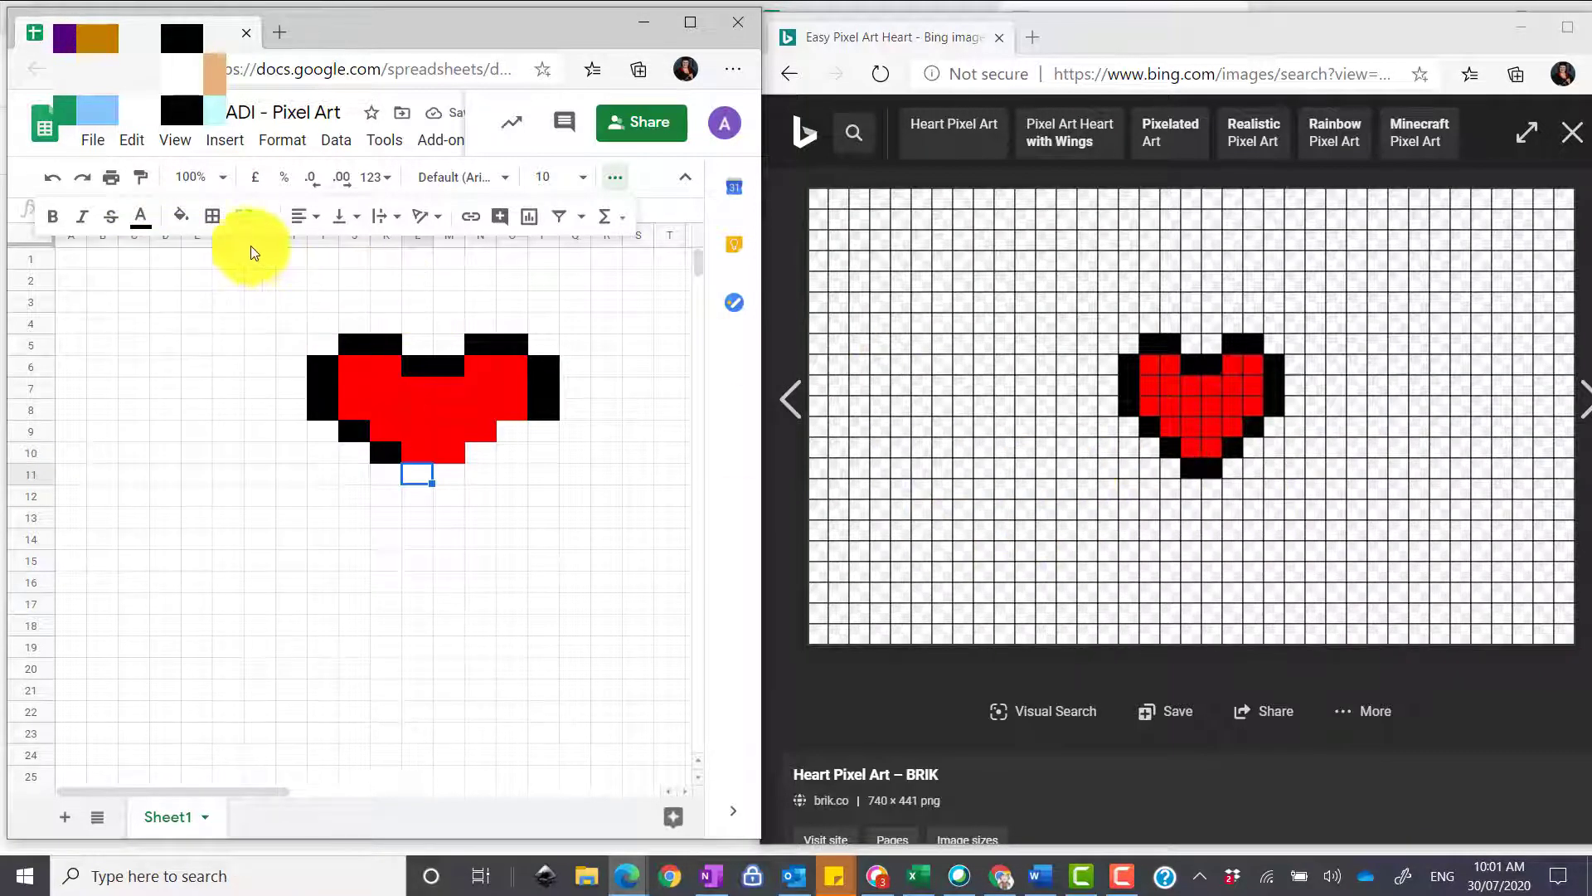
left_click(181, 216)
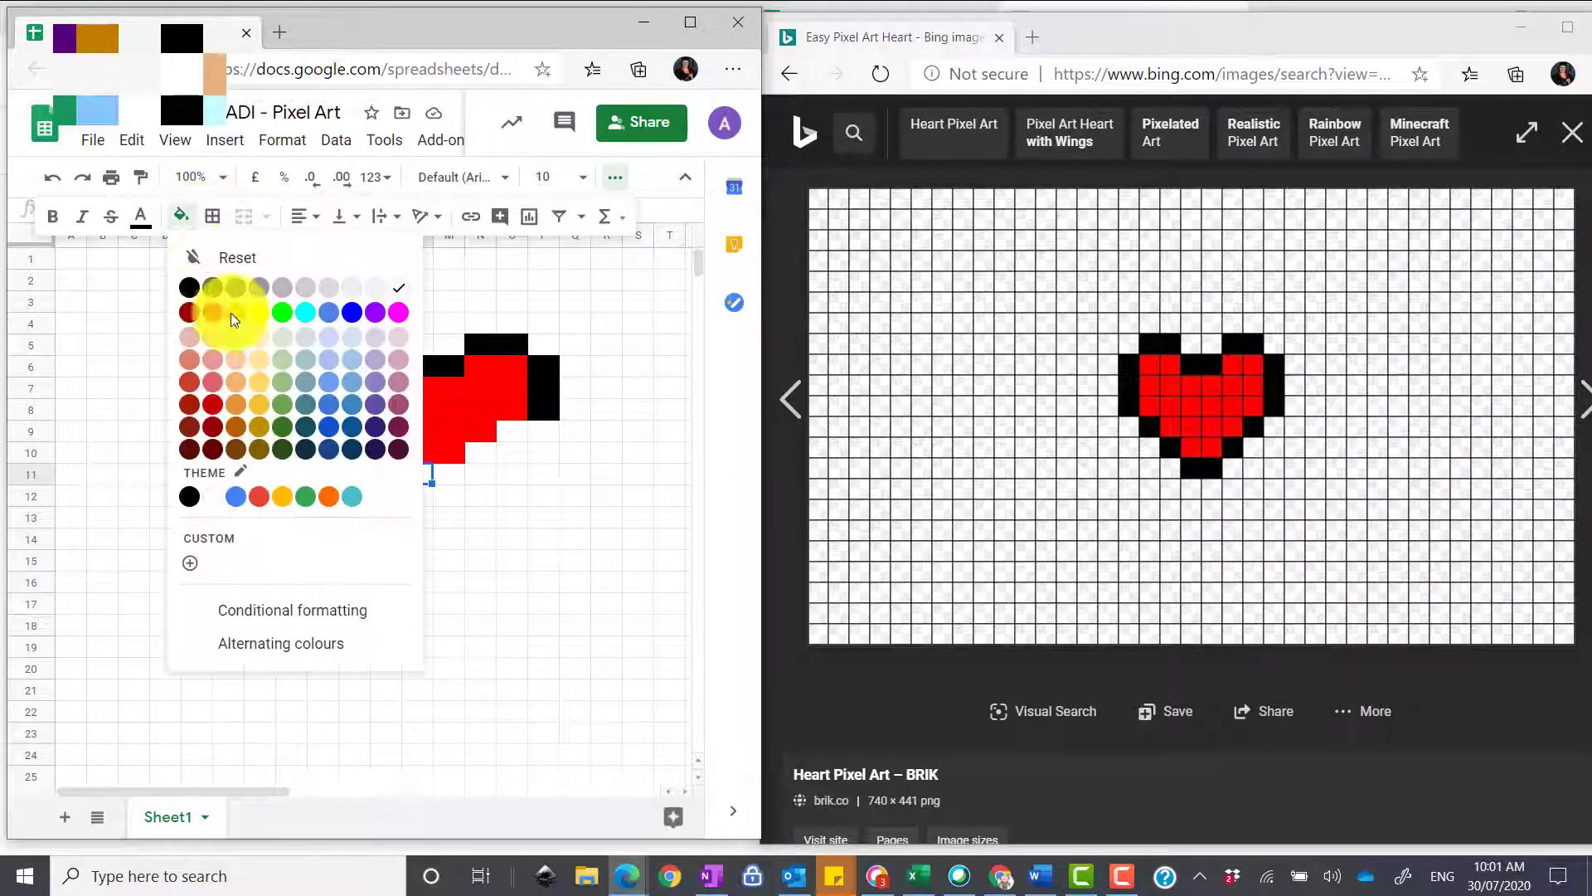
left_click(189, 287)
left_click(451, 472)
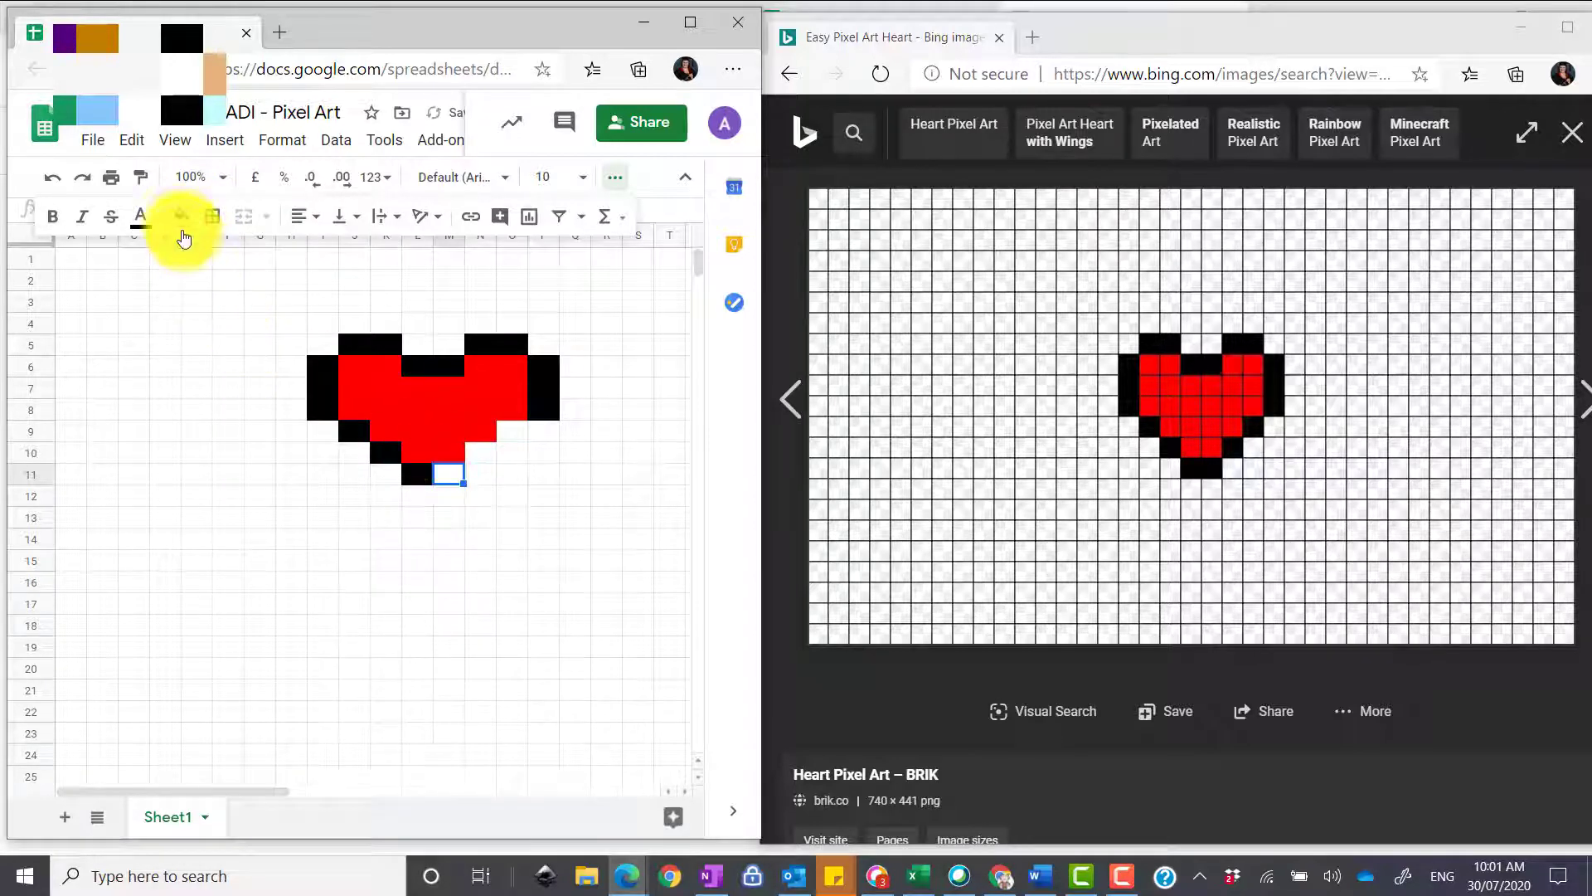
left_click(182, 216)
left_click(189, 288)
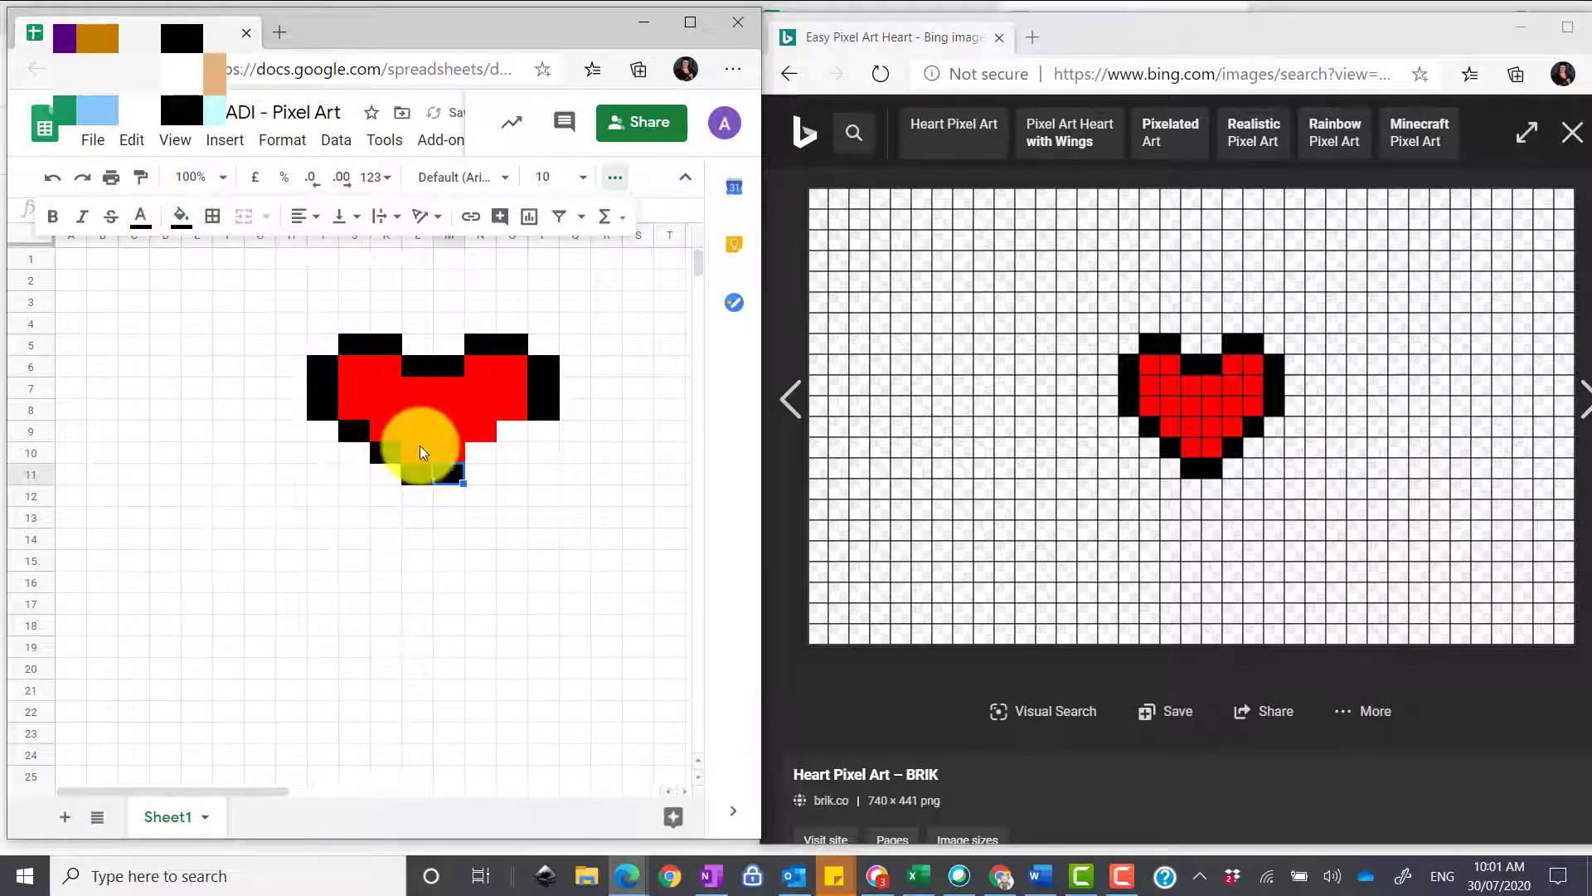
Fill cells O9 and N10 black to complete the heart's outline beneath the second lobe
left_click(512, 431)
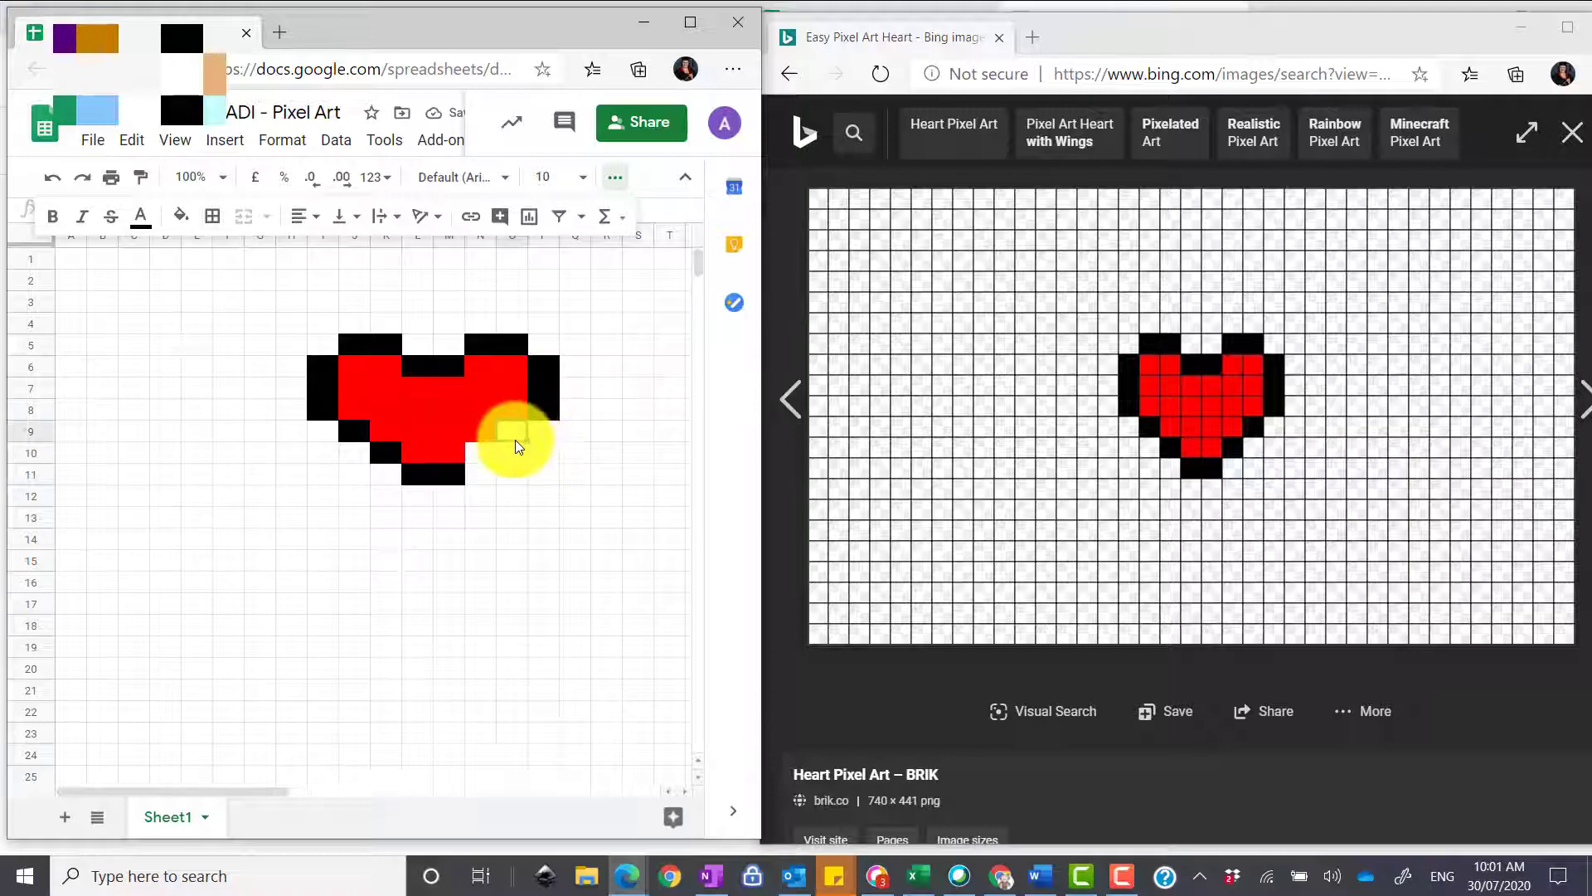
left_click(181, 221)
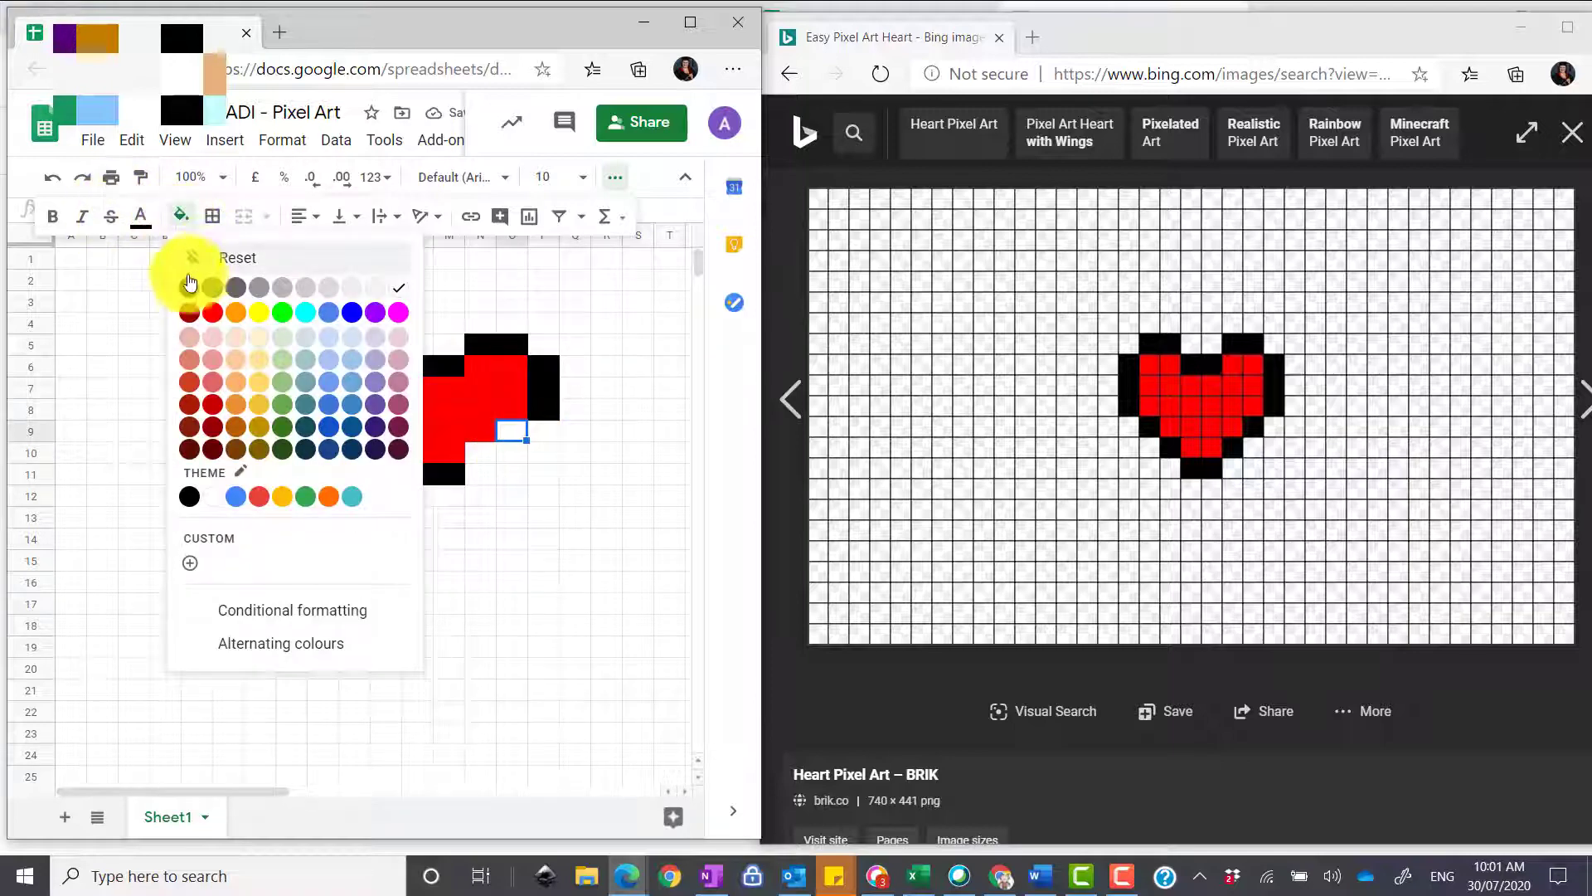
left_click(189, 286)
left_click(471, 453)
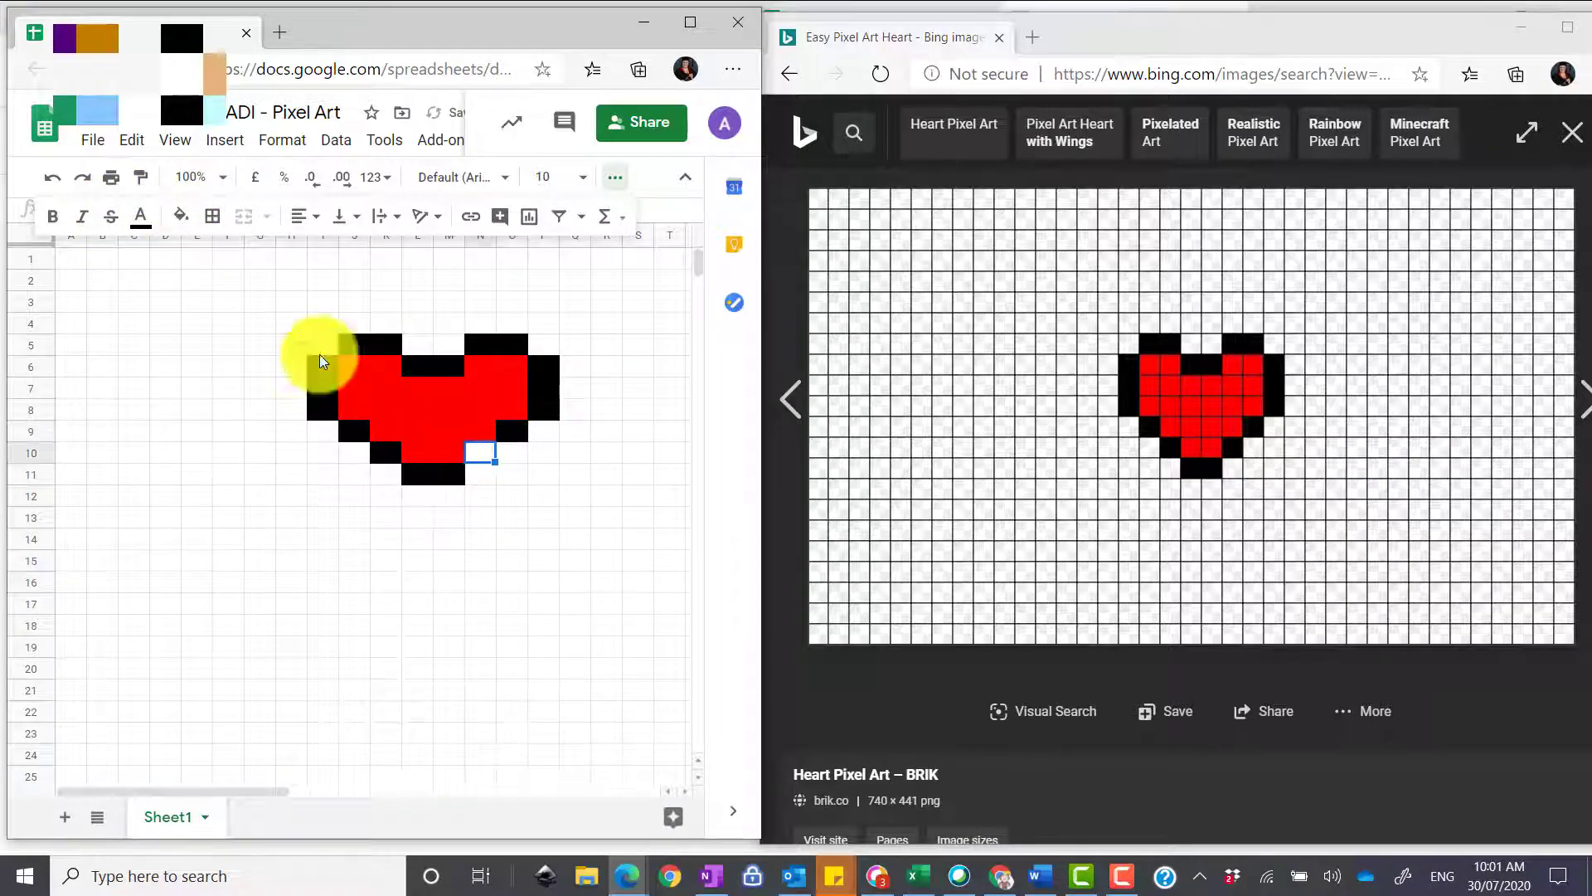
left_click(180, 219)
left_click(189, 287)
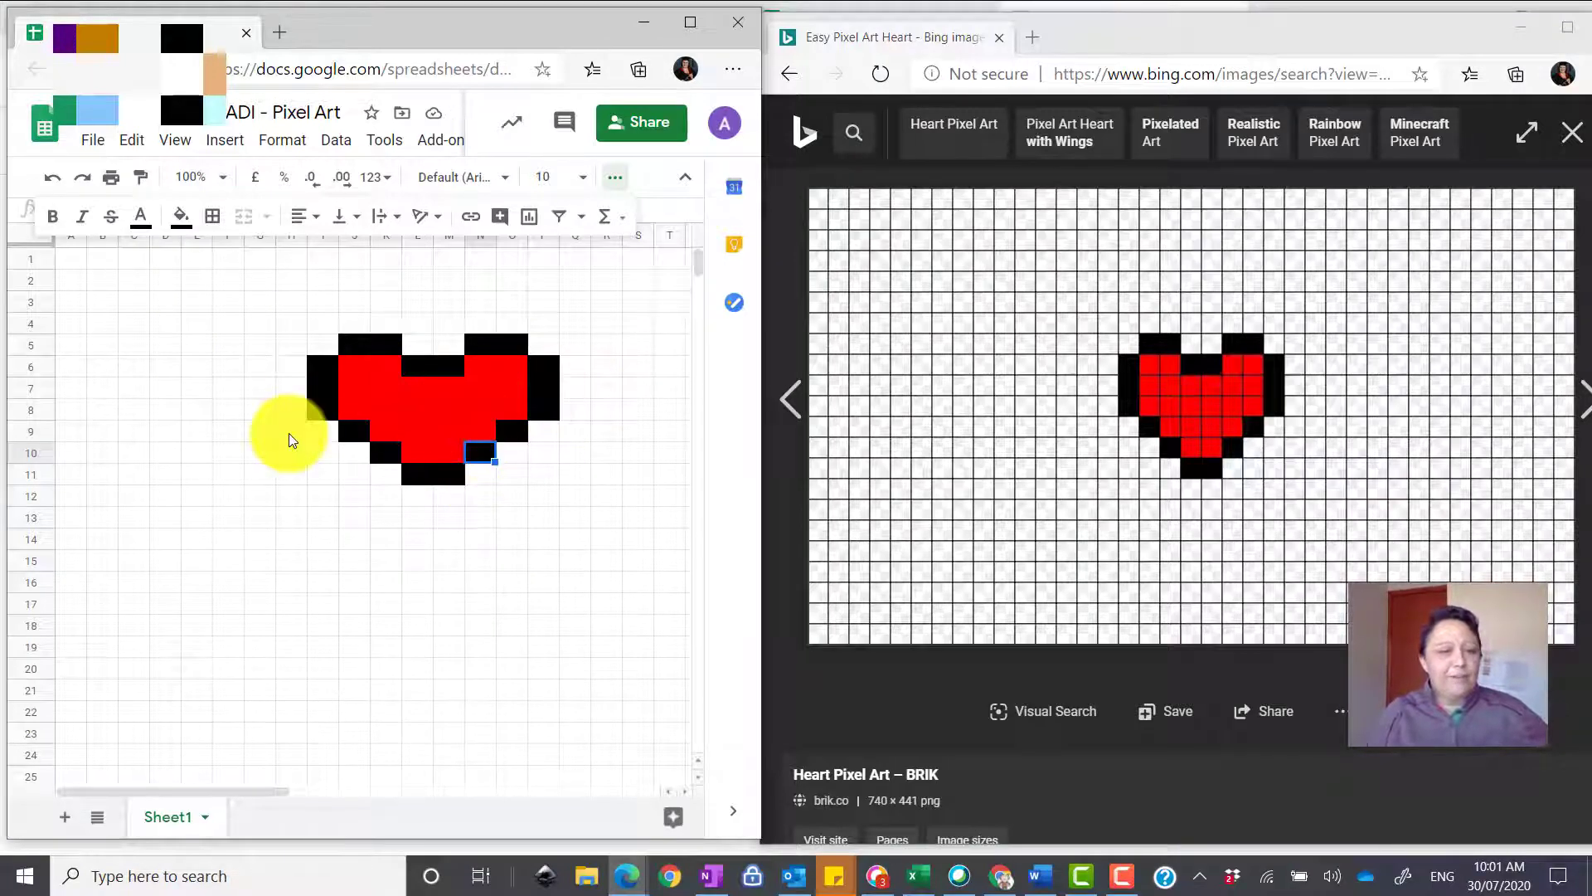
Narrow all columns of the sheet slightly so the cells are closer to square, and apply borders to every cell
left_click(17, 237)
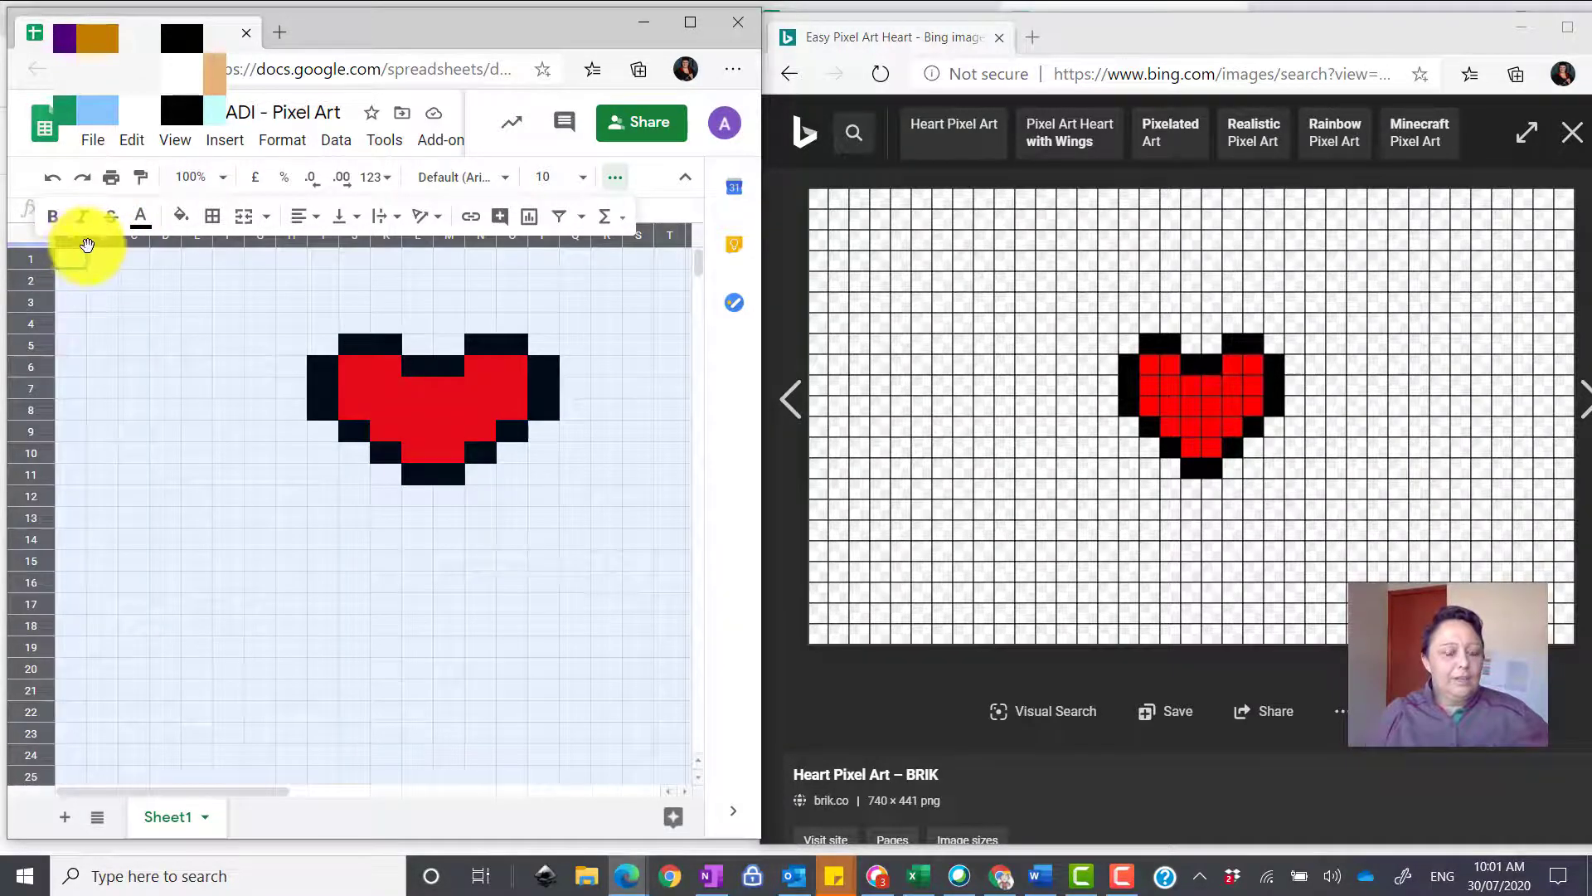
left_click(614, 177)
left_click(615, 177)
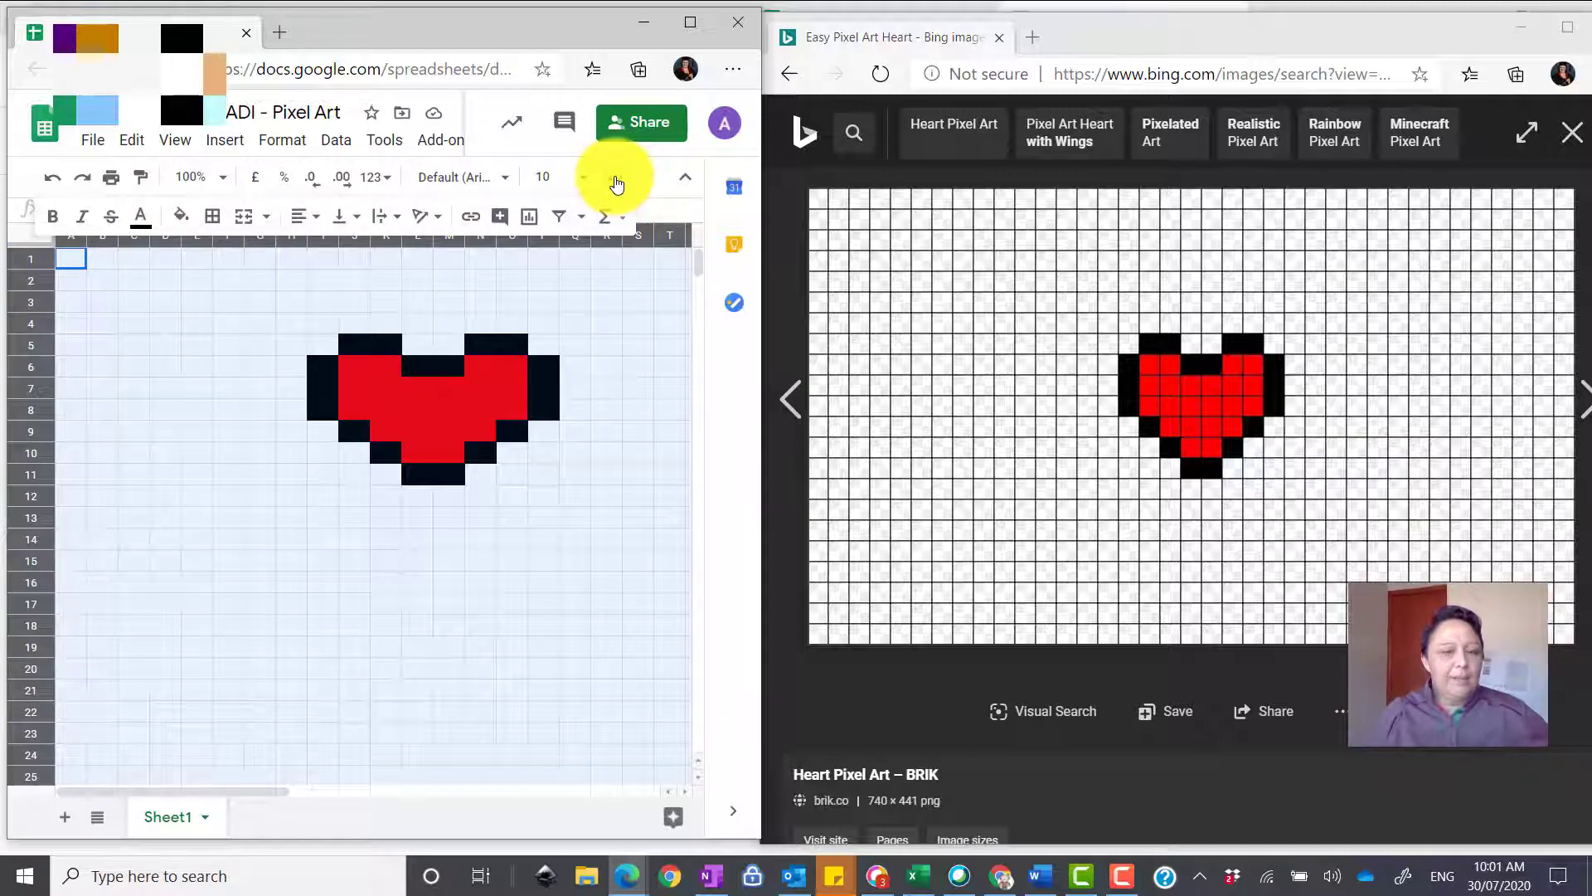
left_click(616, 181)
left_click(616, 182)
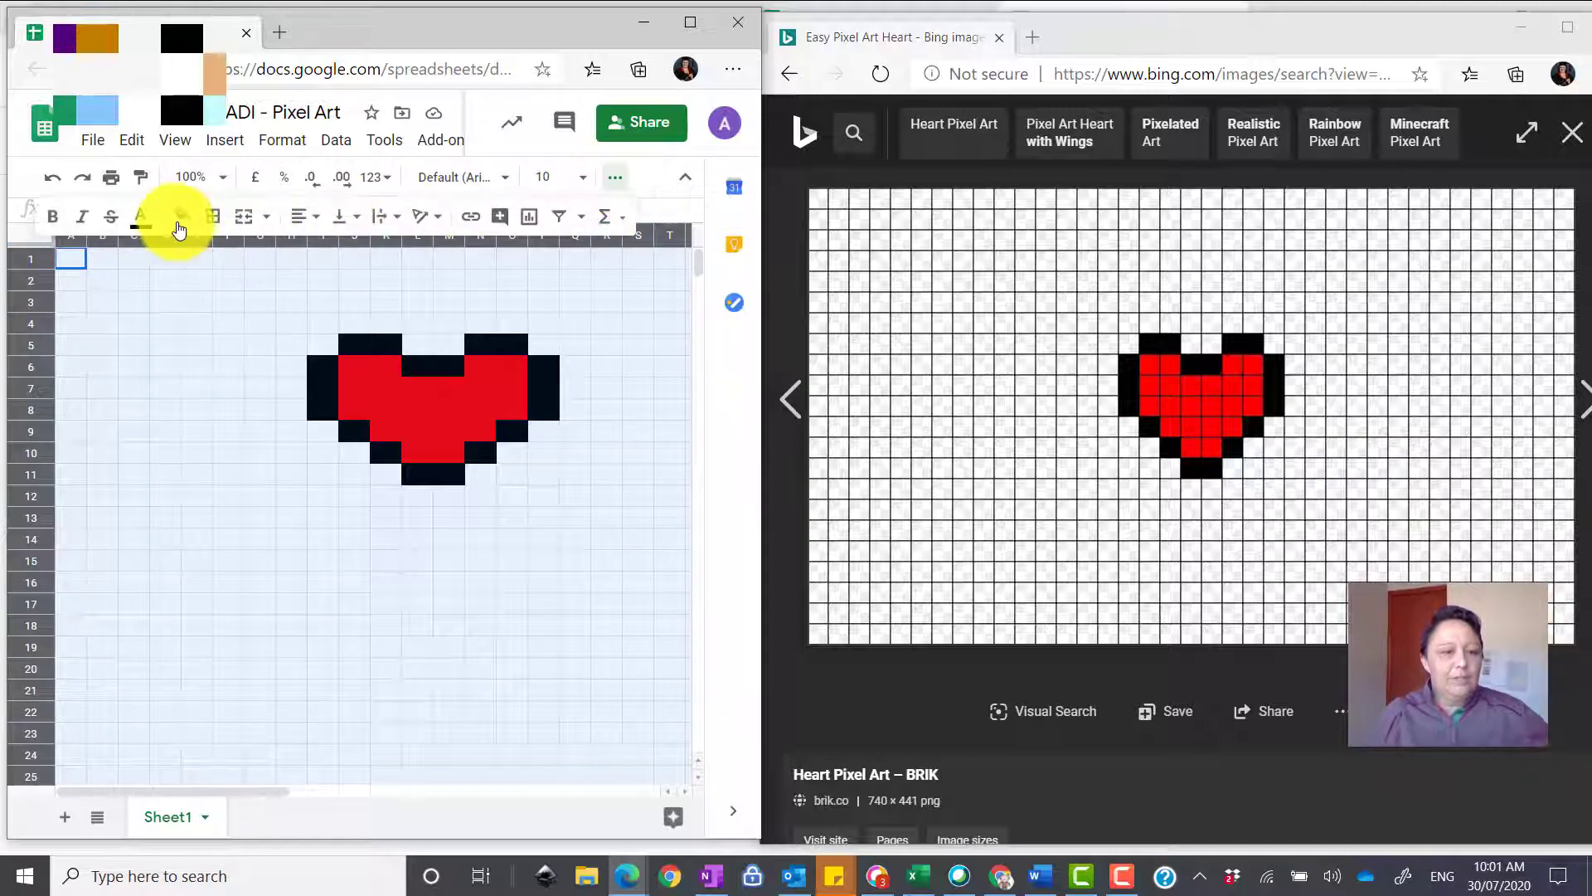
left_click(616, 187)
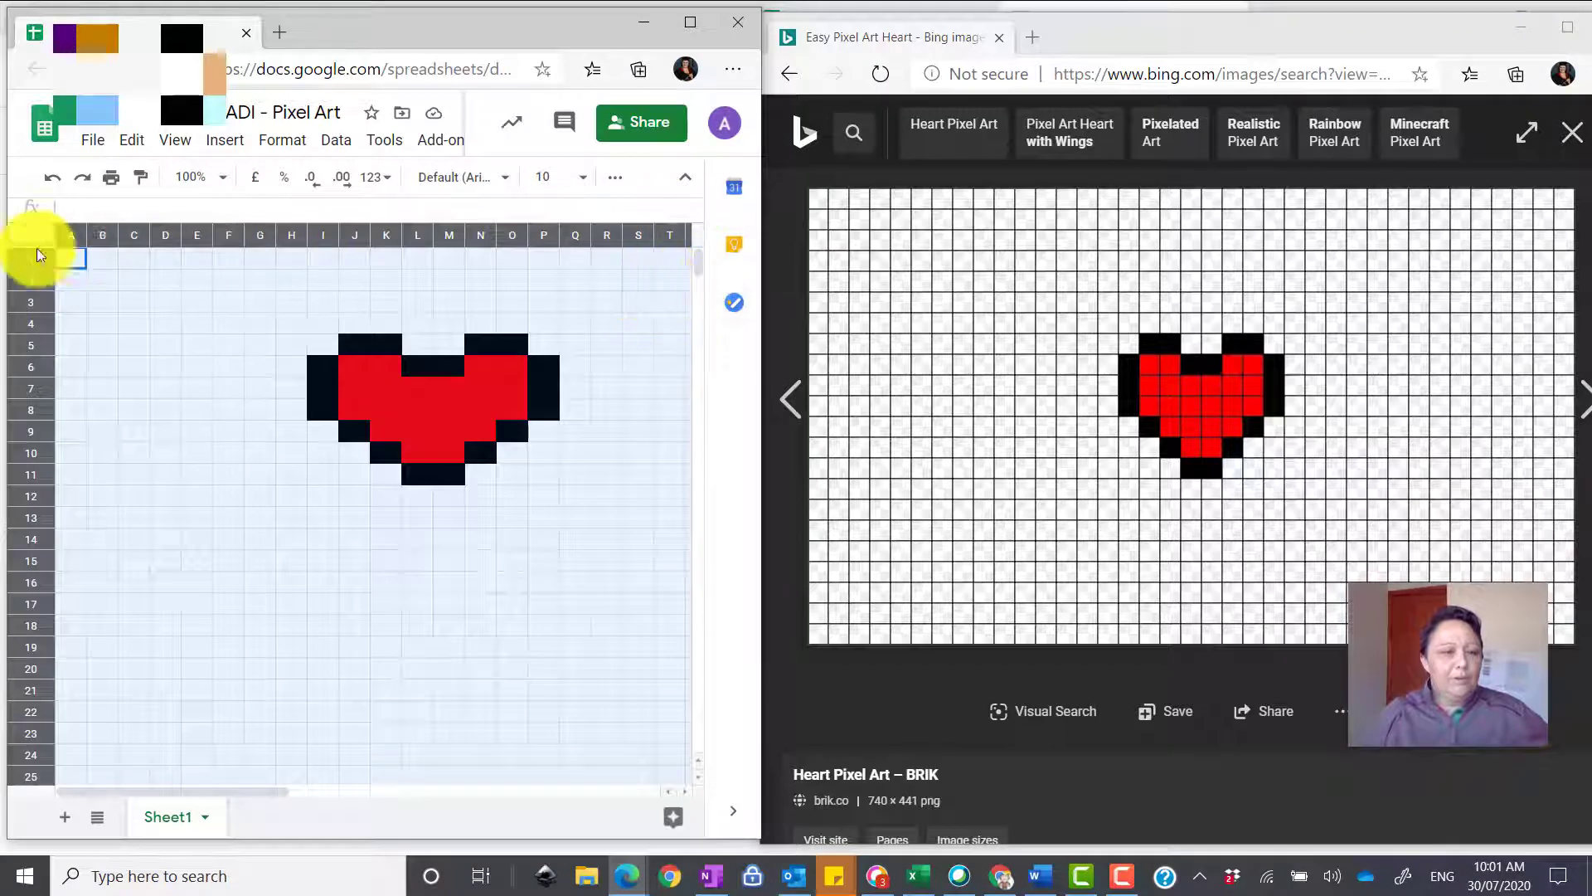
left_click_drag(85, 233, 80, 233)
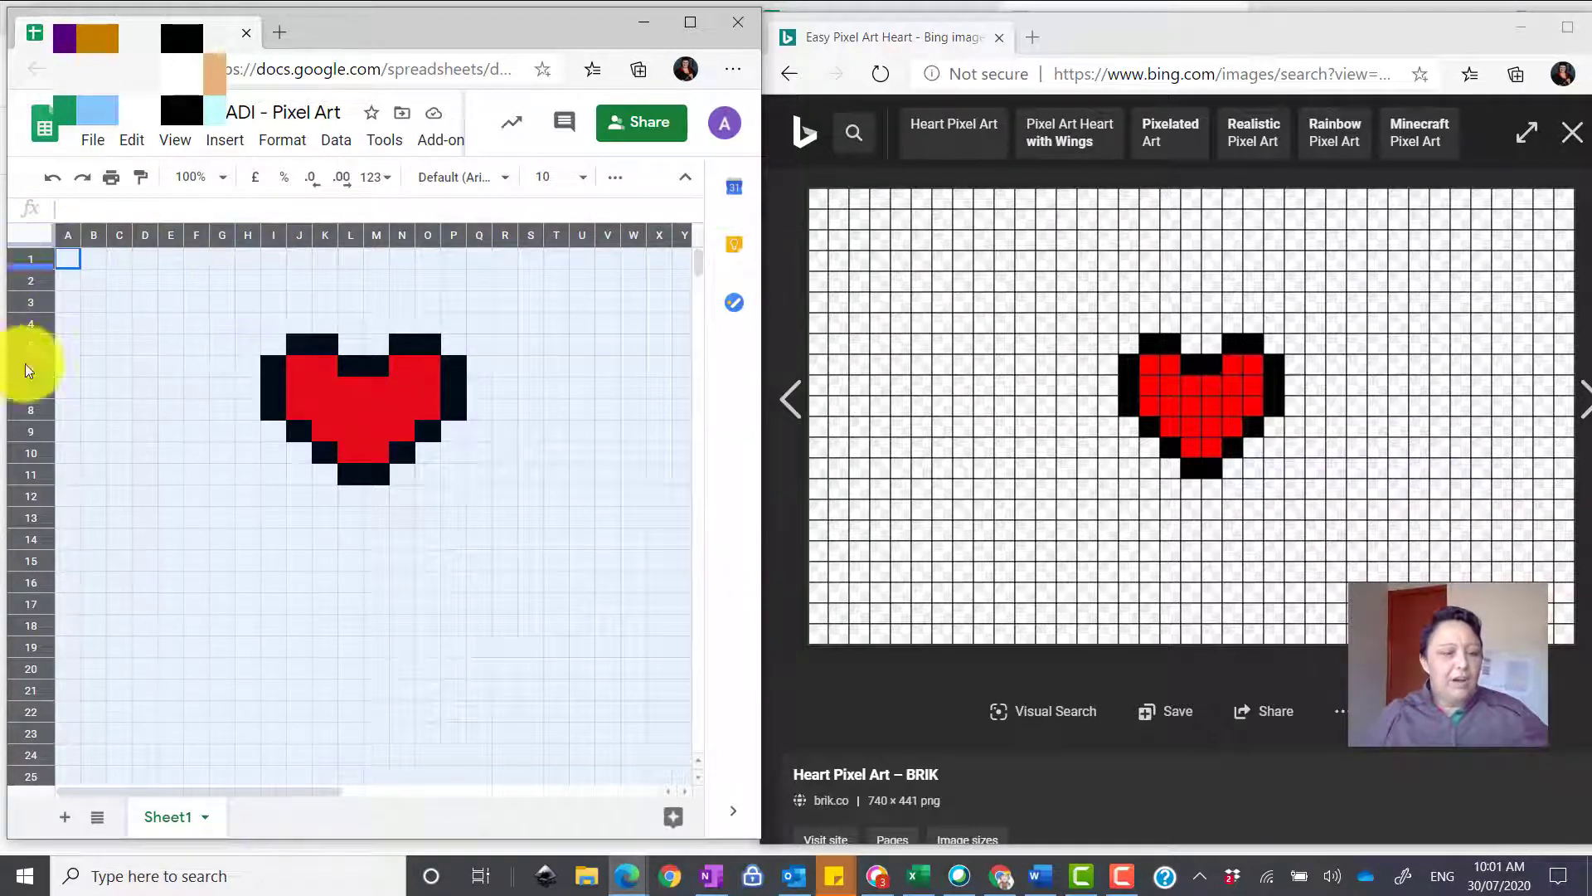
left_click(618, 183)
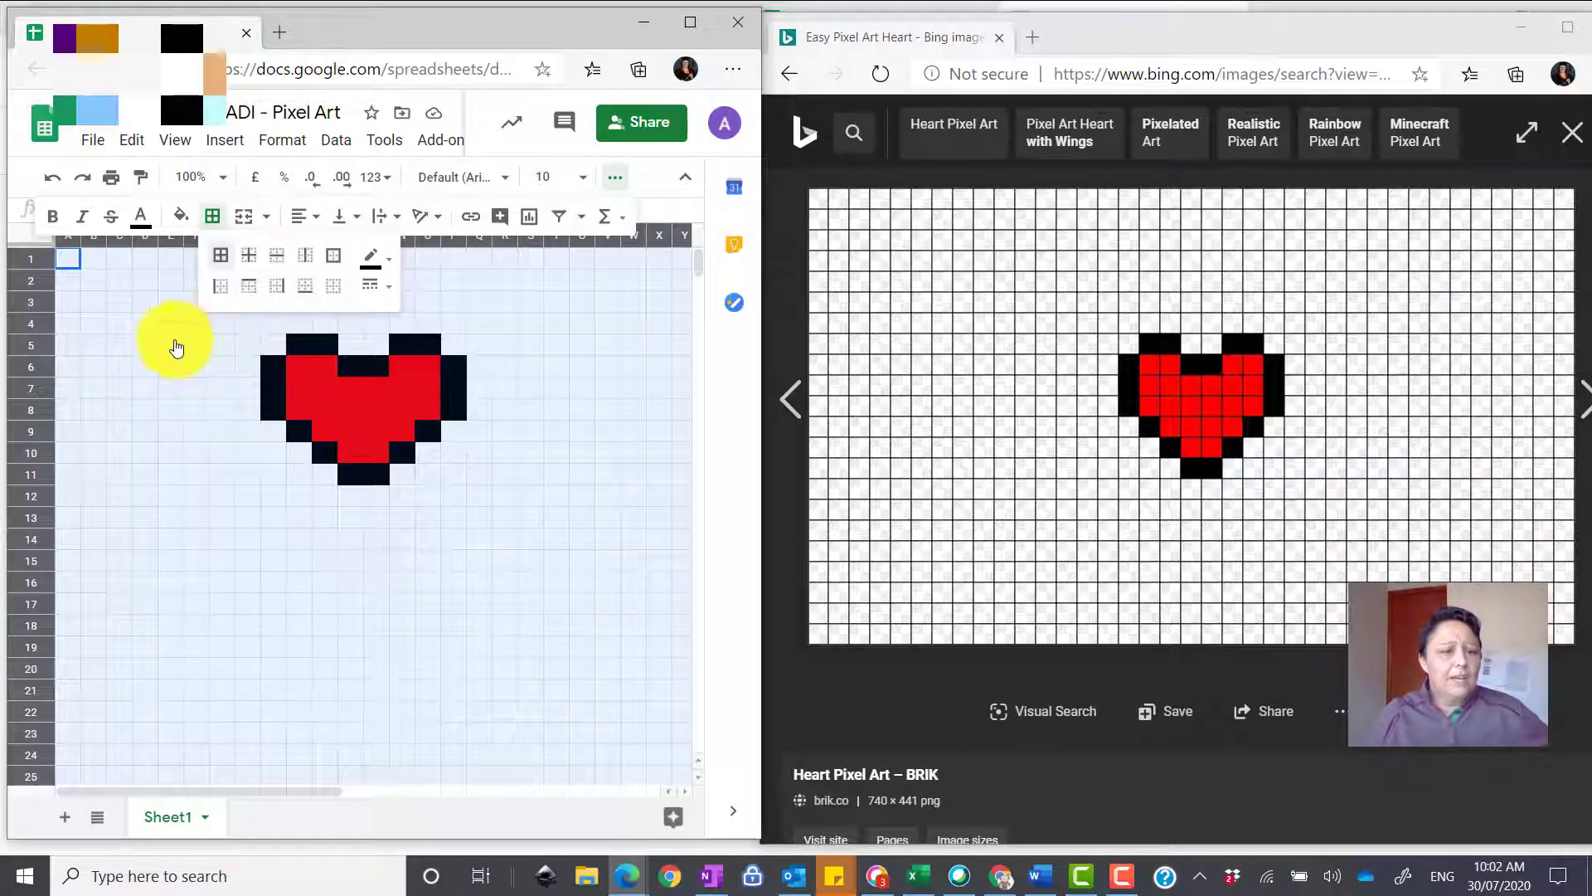
left_click(174, 367)
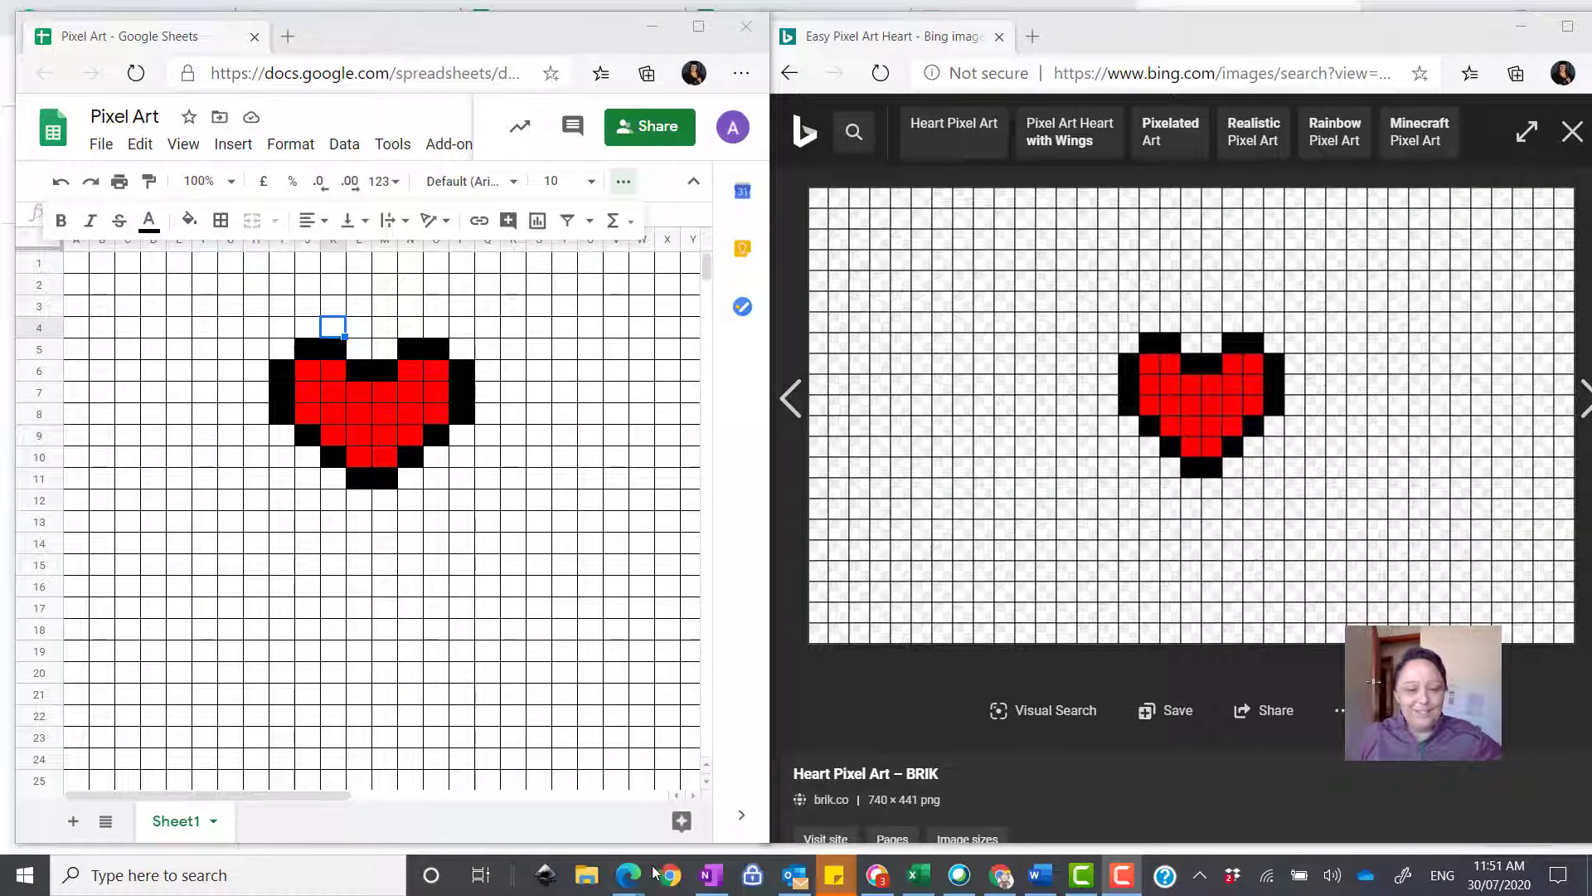
Return to the Pixel Art assignment in Google Classroom and hand in the work with its attached sheet
mouse_move(628, 875)
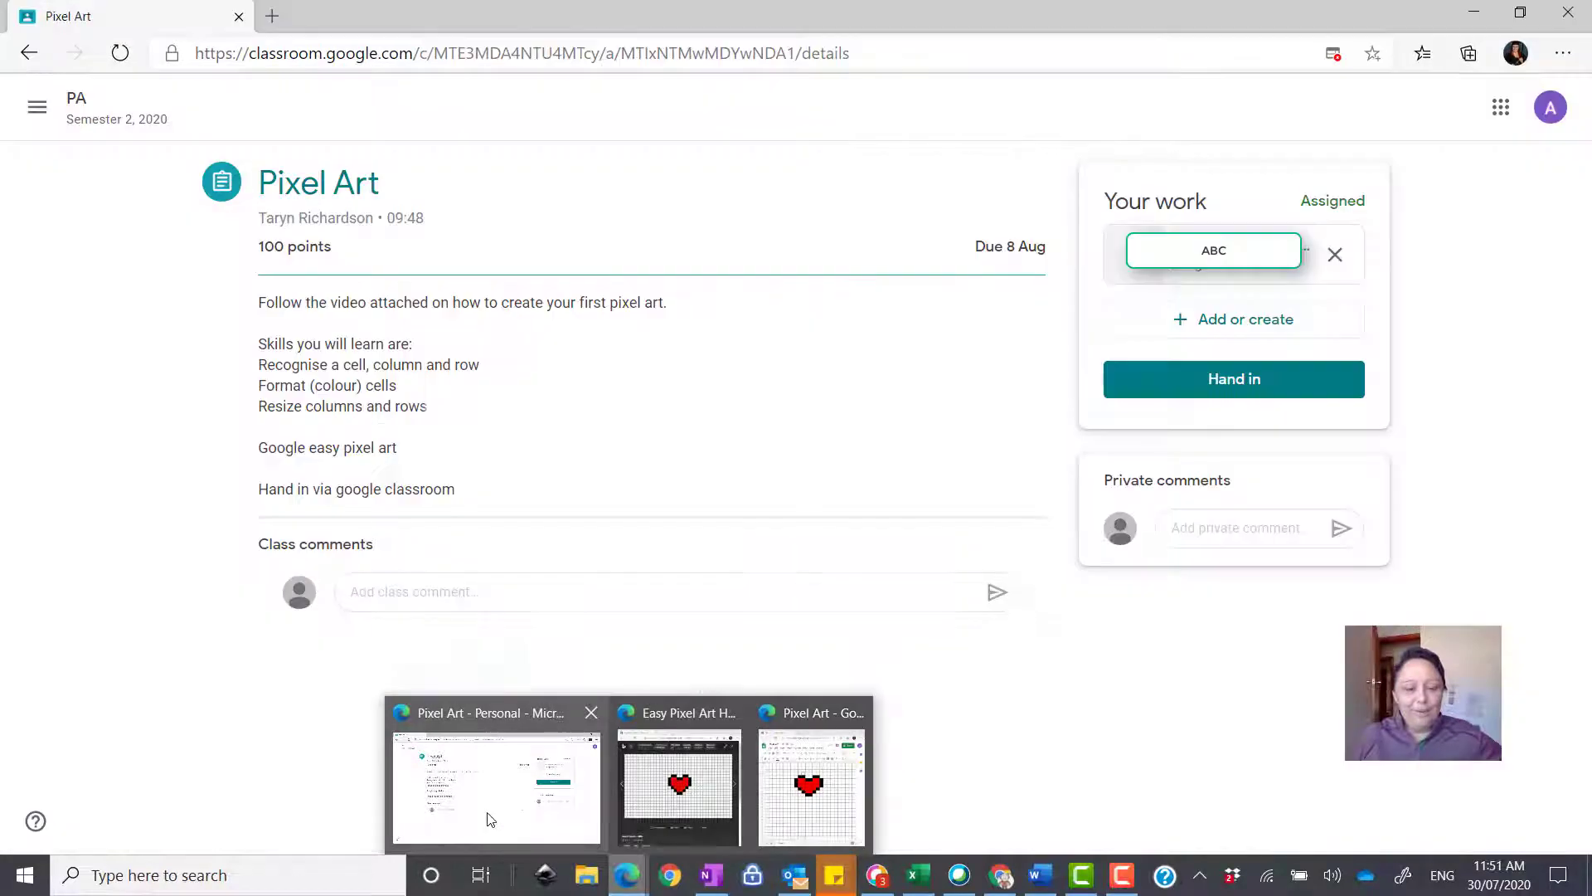
left_click(491, 819)
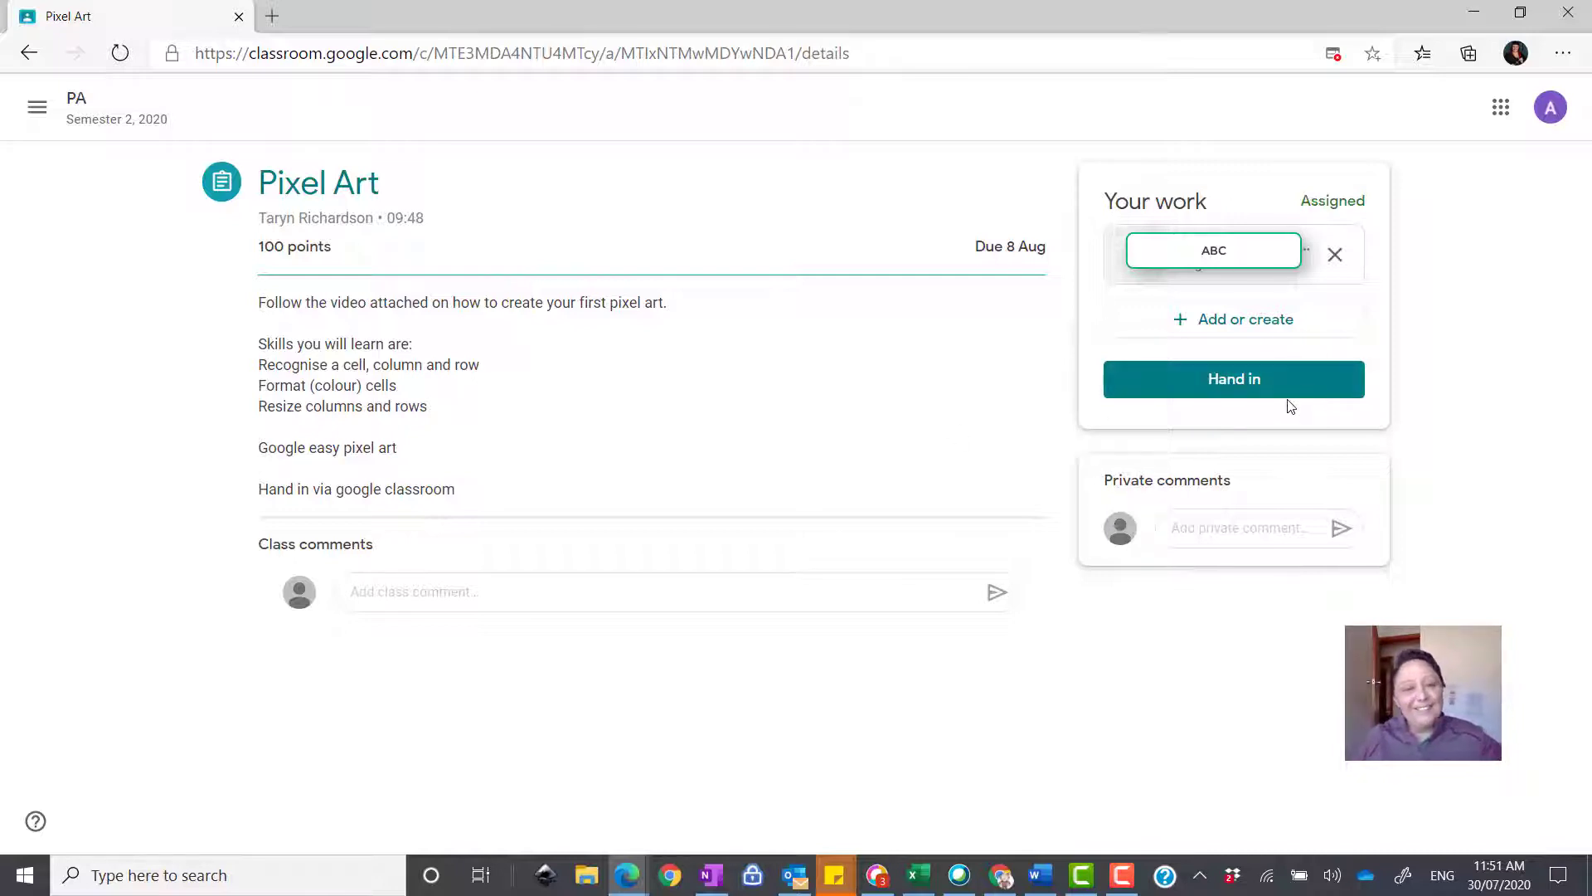
left_click(1236, 393)
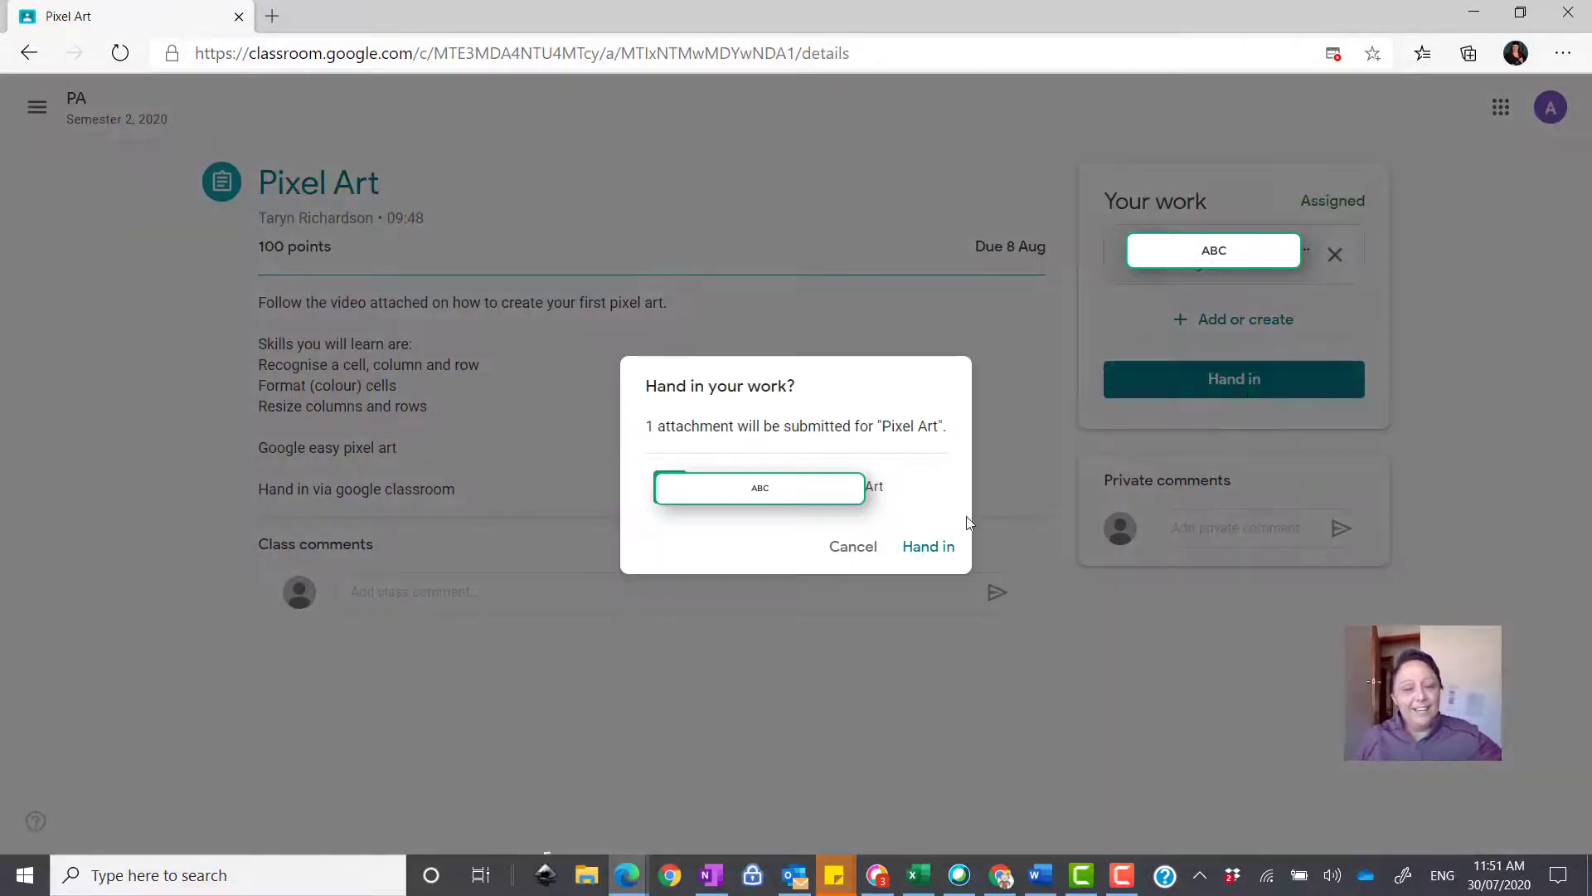
left_click(932, 556)
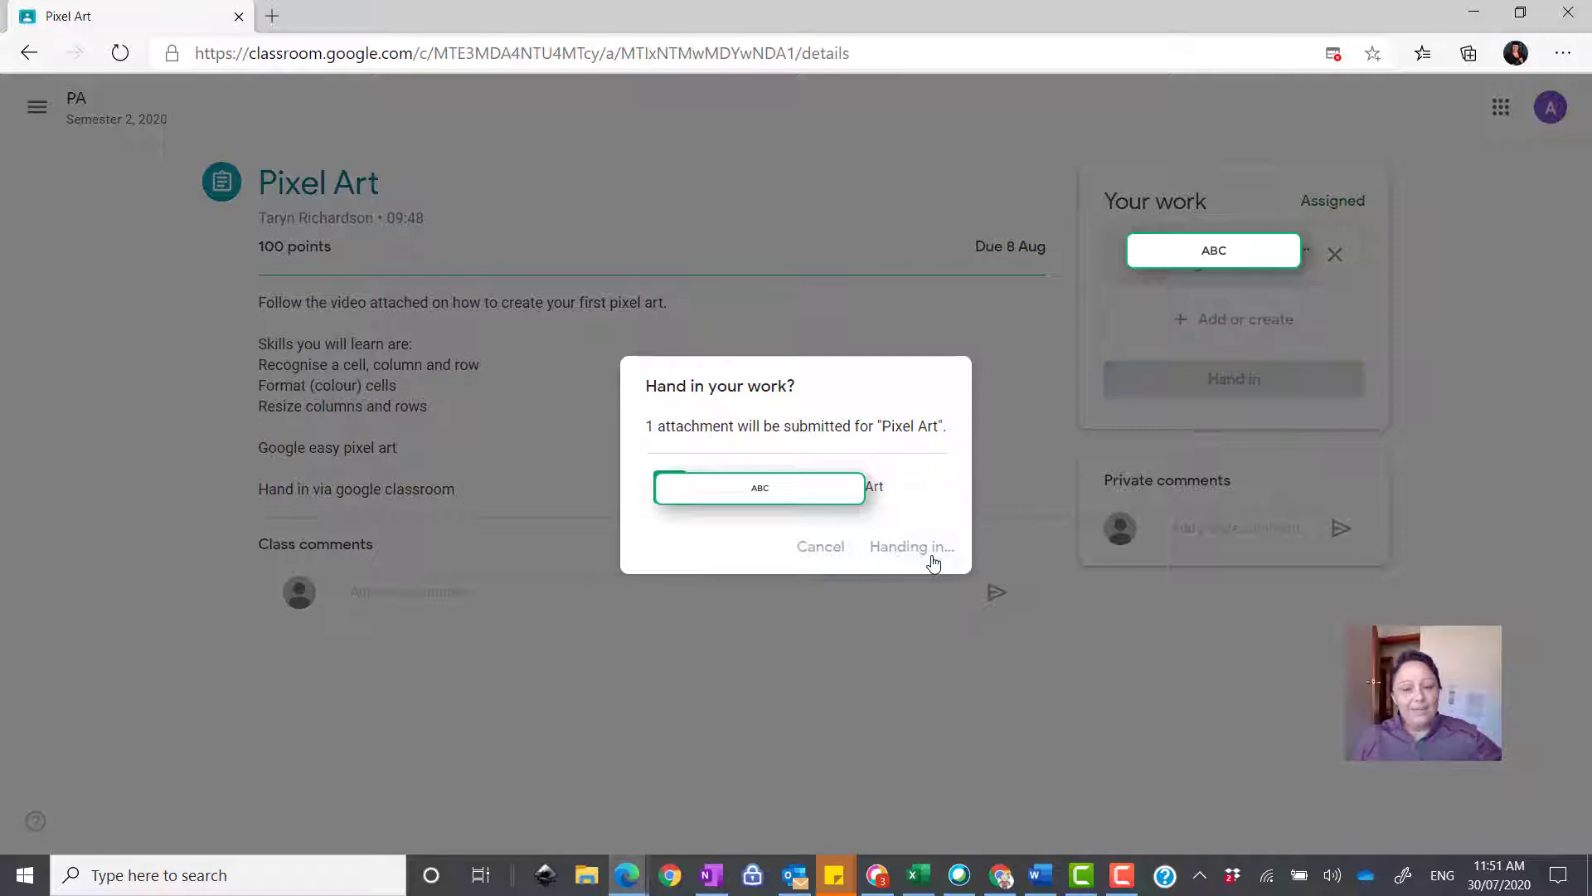